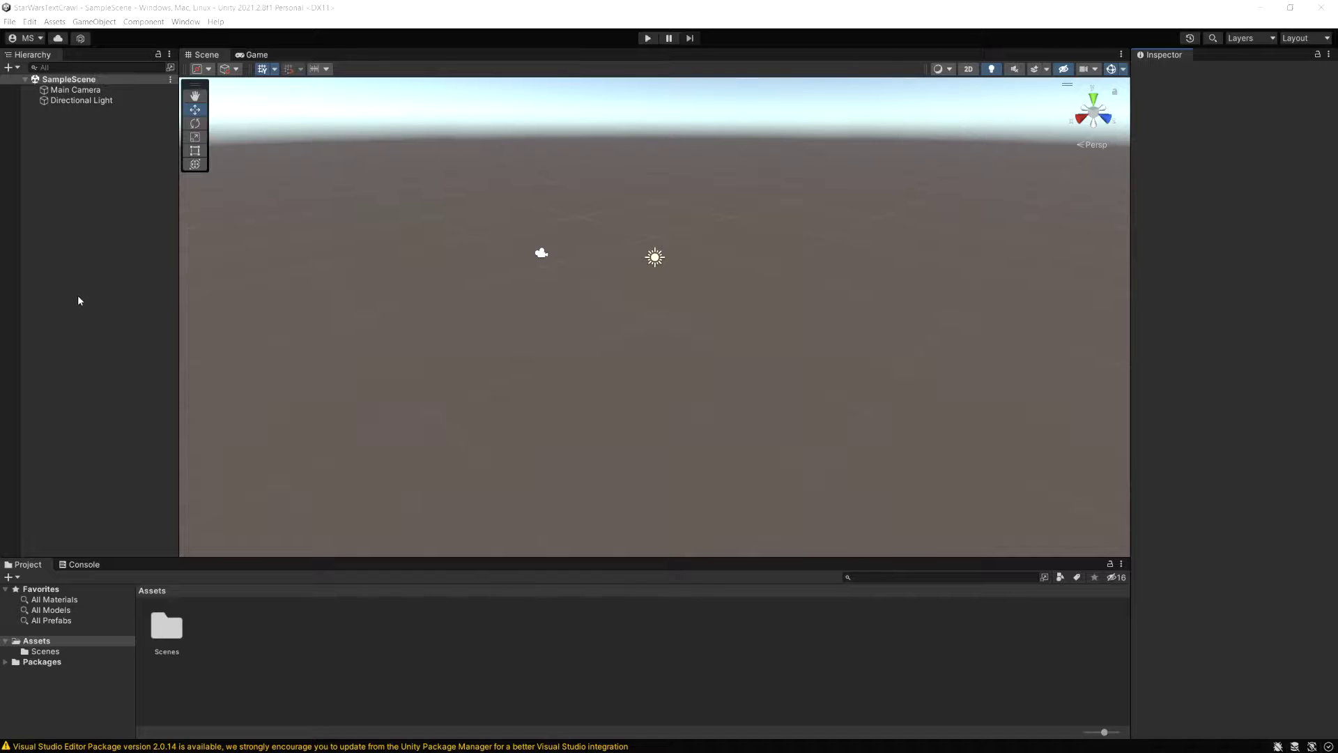
# Step: Add a Text - TextMeshPro object on a new canvas, import TMP Essentials, and add the BebasNeue font to Assets
pyautogui.rightClick(68, 182)
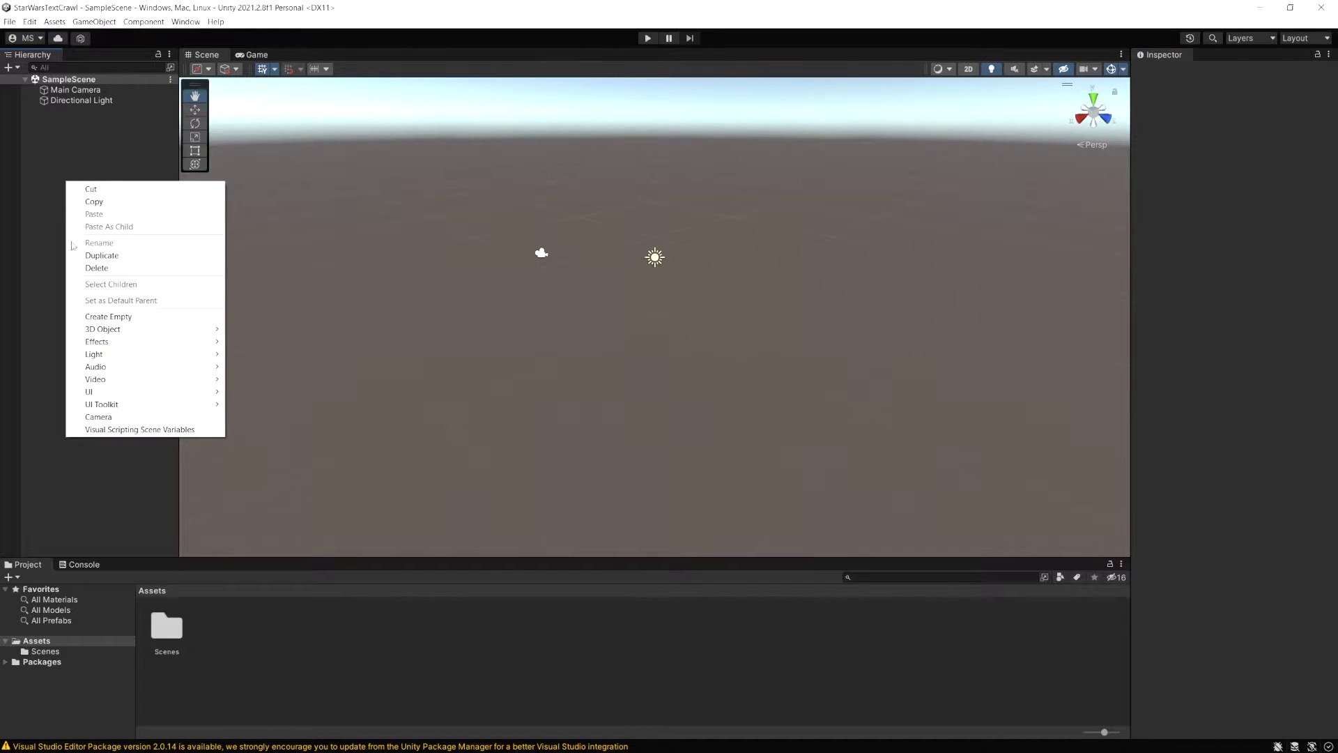
pyautogui.moveTo(195, 392)
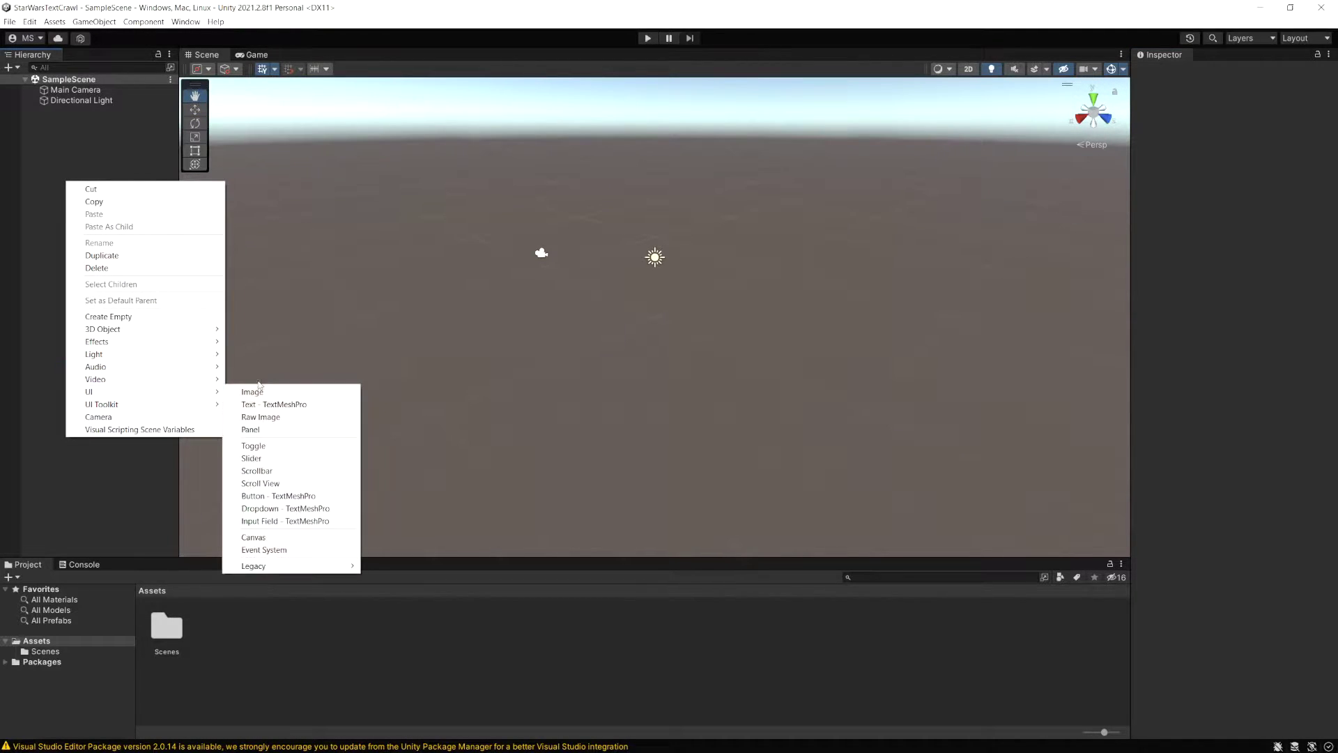
pyautogui.click(267, 406)
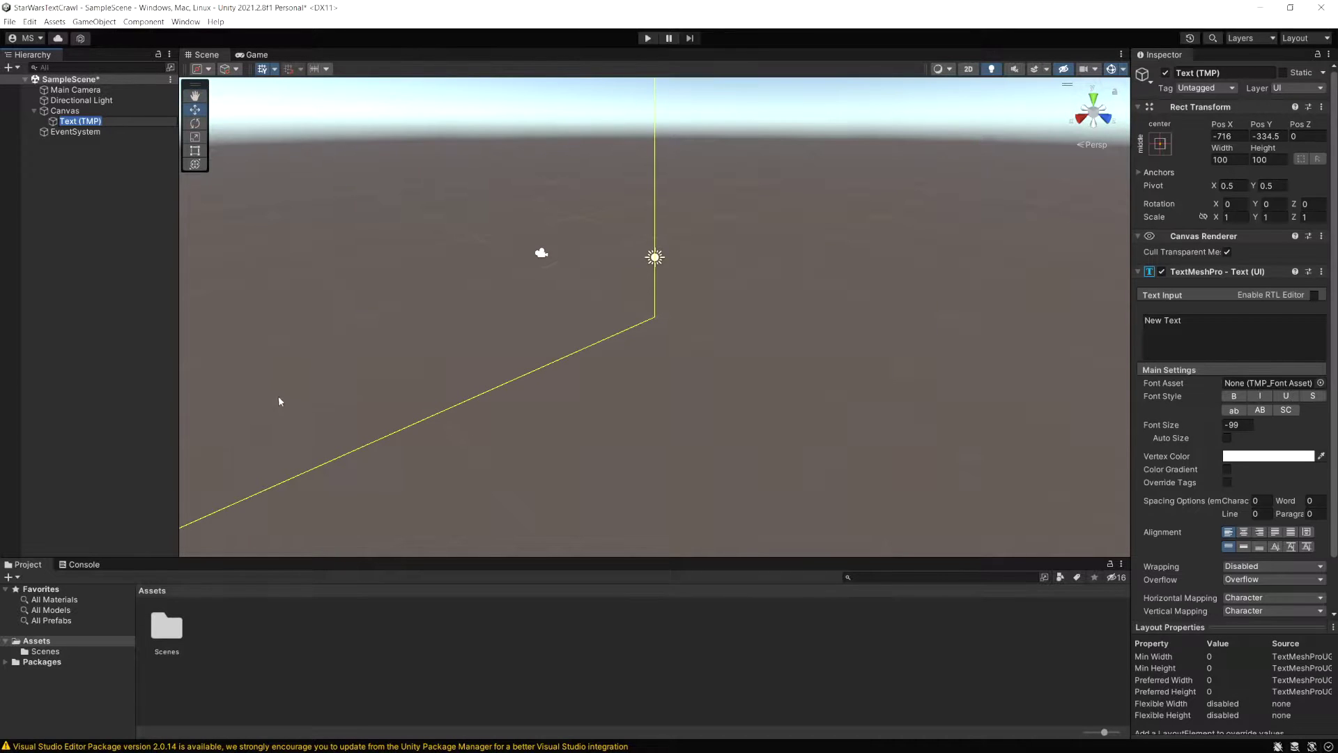
pyautogui.click(492, 278)
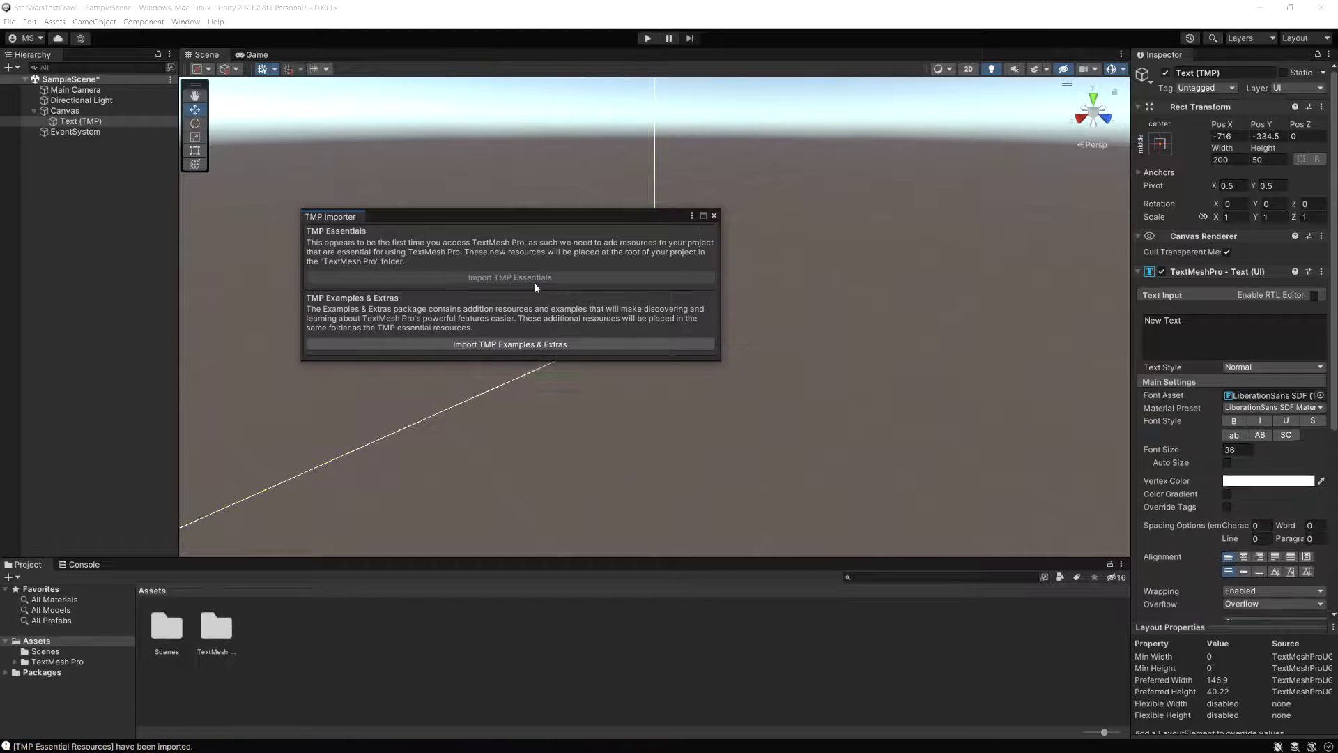
pyautogui.click(711, 216)
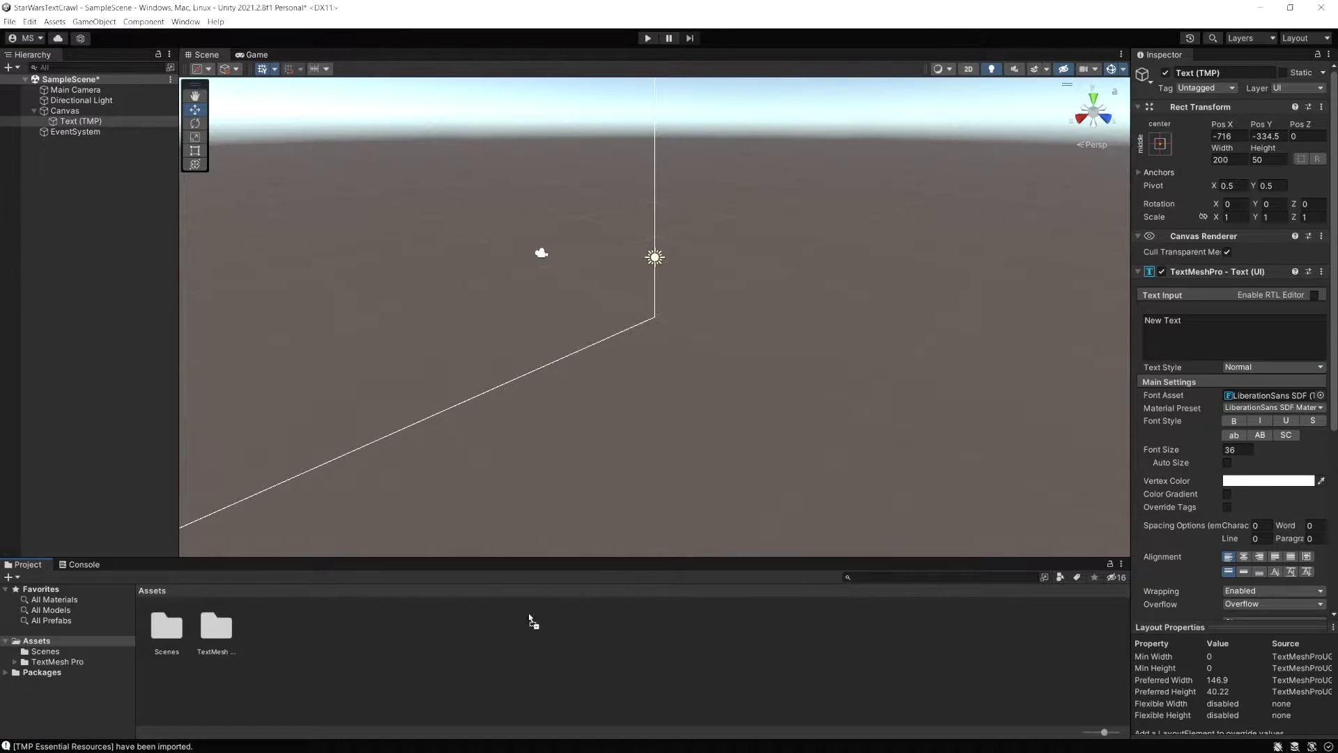
pyautogui.moveTo(531, 618); pyautogui.dragTo(379, 663)
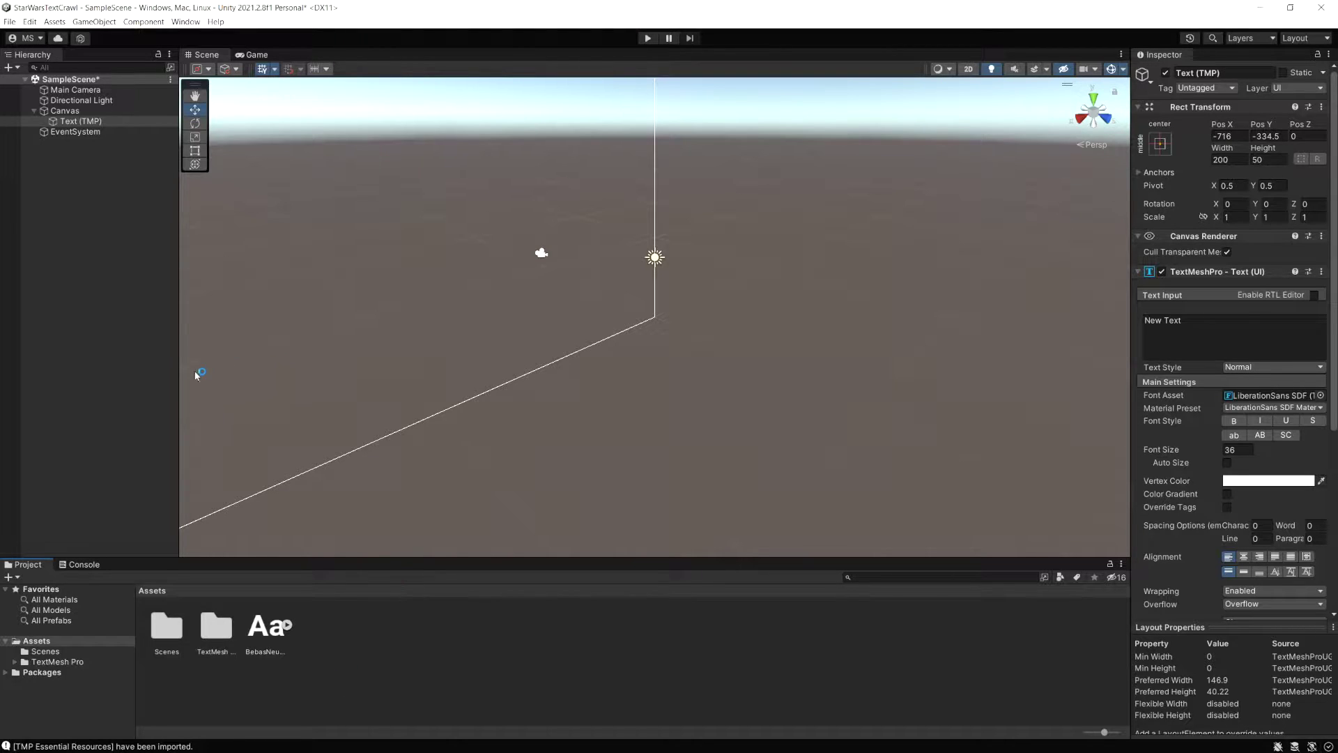
# Step: Generate and save a BebasNeue-Regular SDF font asset in the Font Asset Creator
pyautogui.click(186, 22)
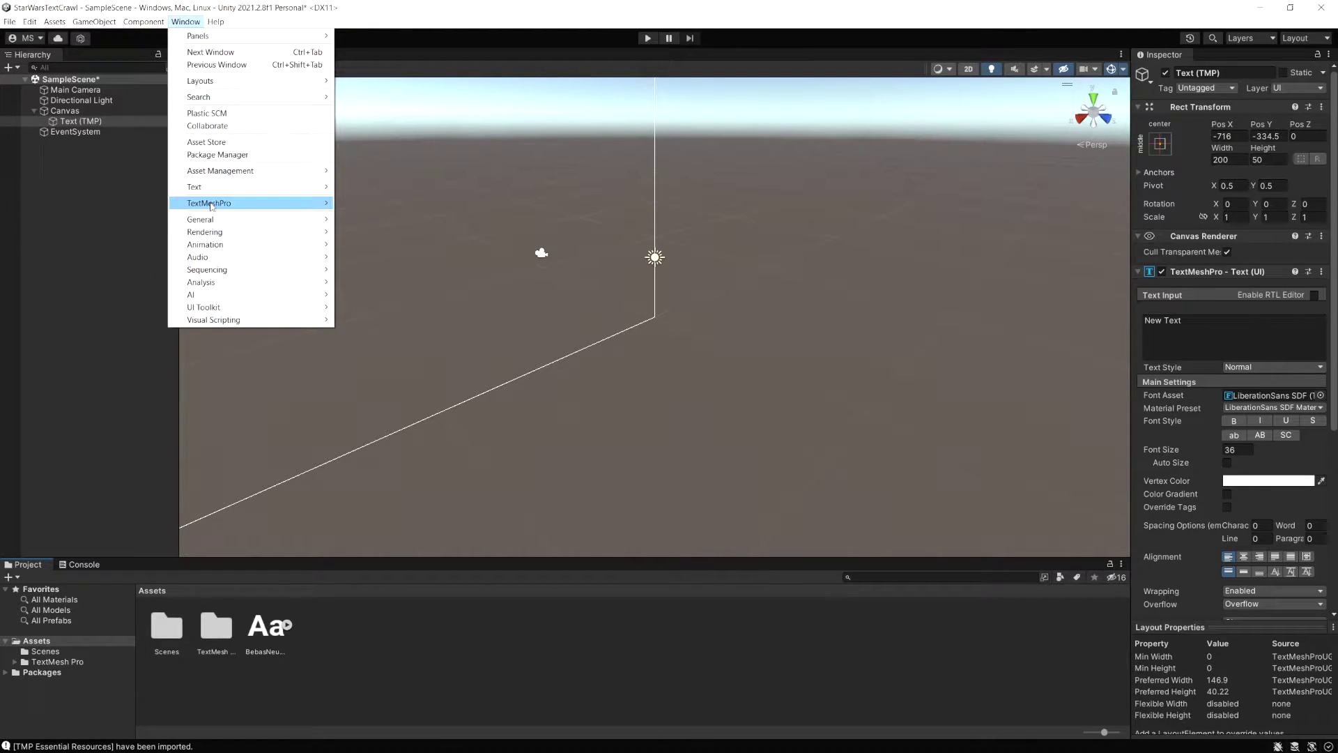
pyautogui.moveTo(209, 203)
pyautogui.click(392, 202)
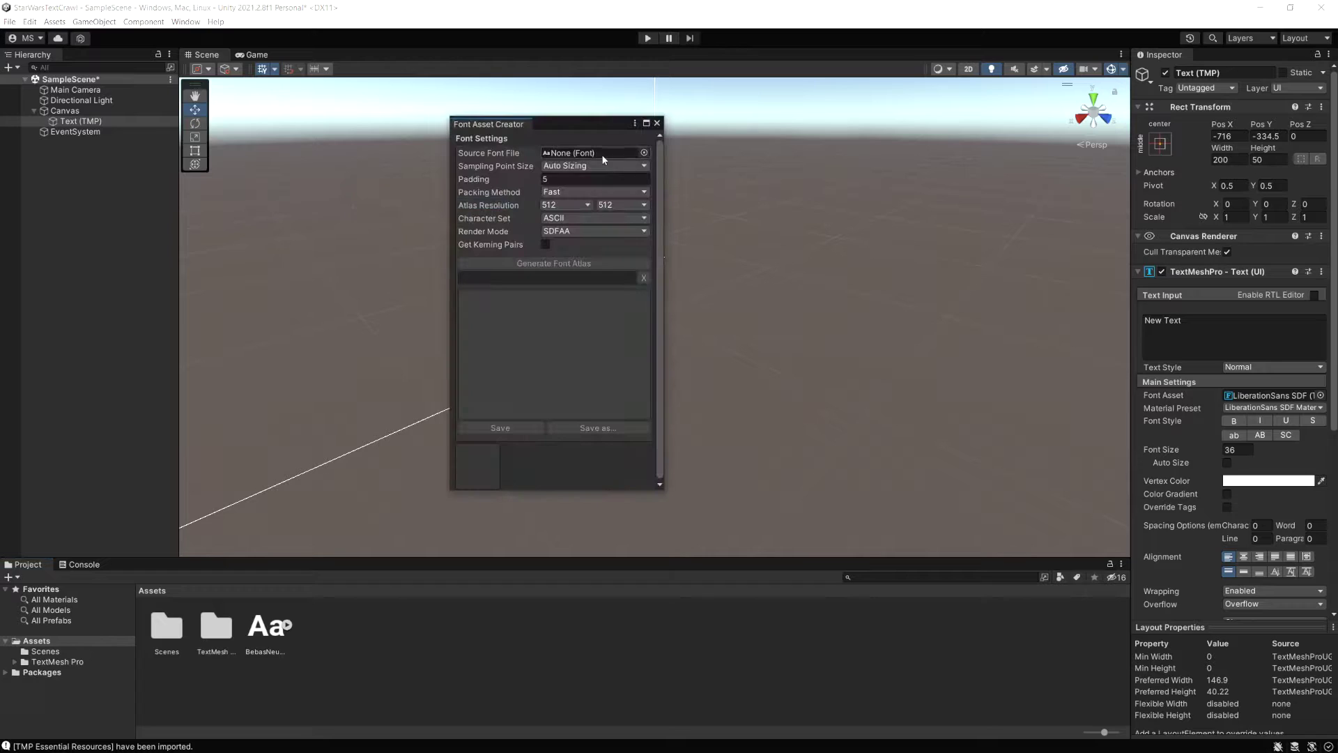
pyautogui.click(645, 152)
pyautogui.doubleClick(728, 220)
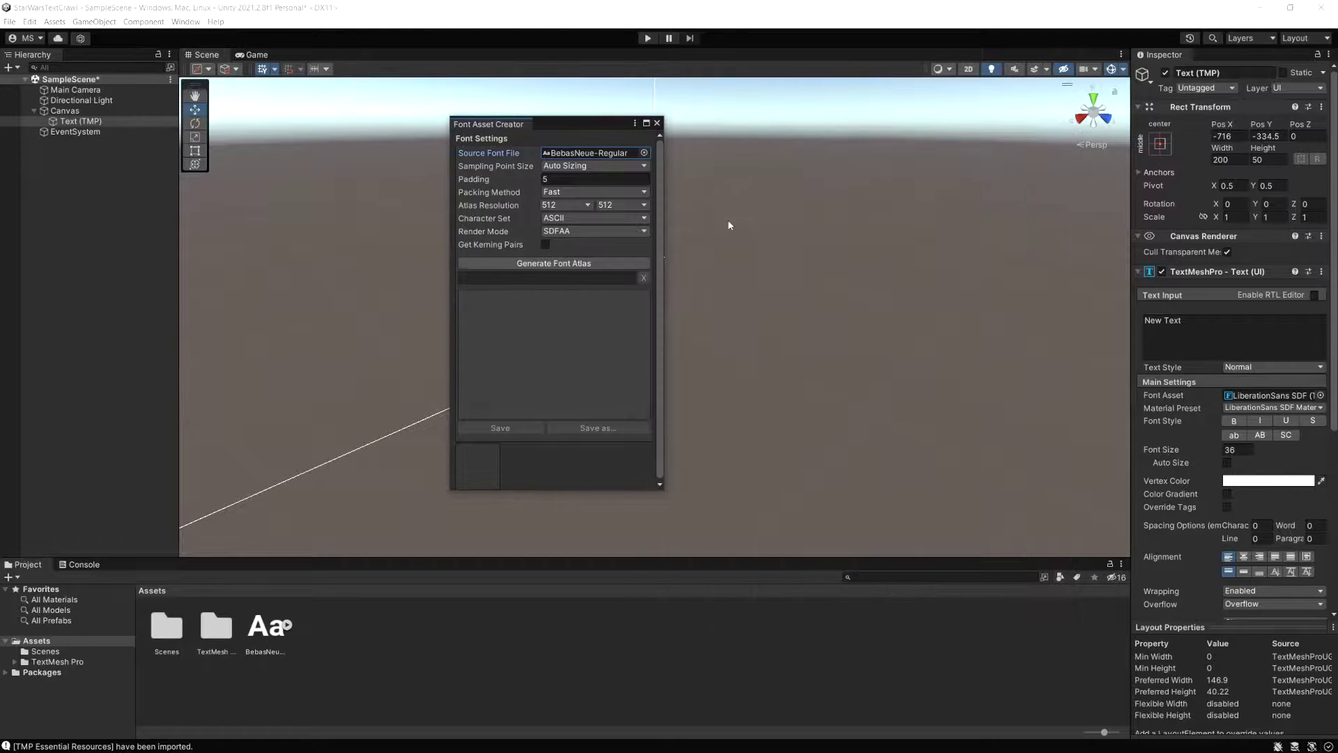
pyautogui.click(517, 264)
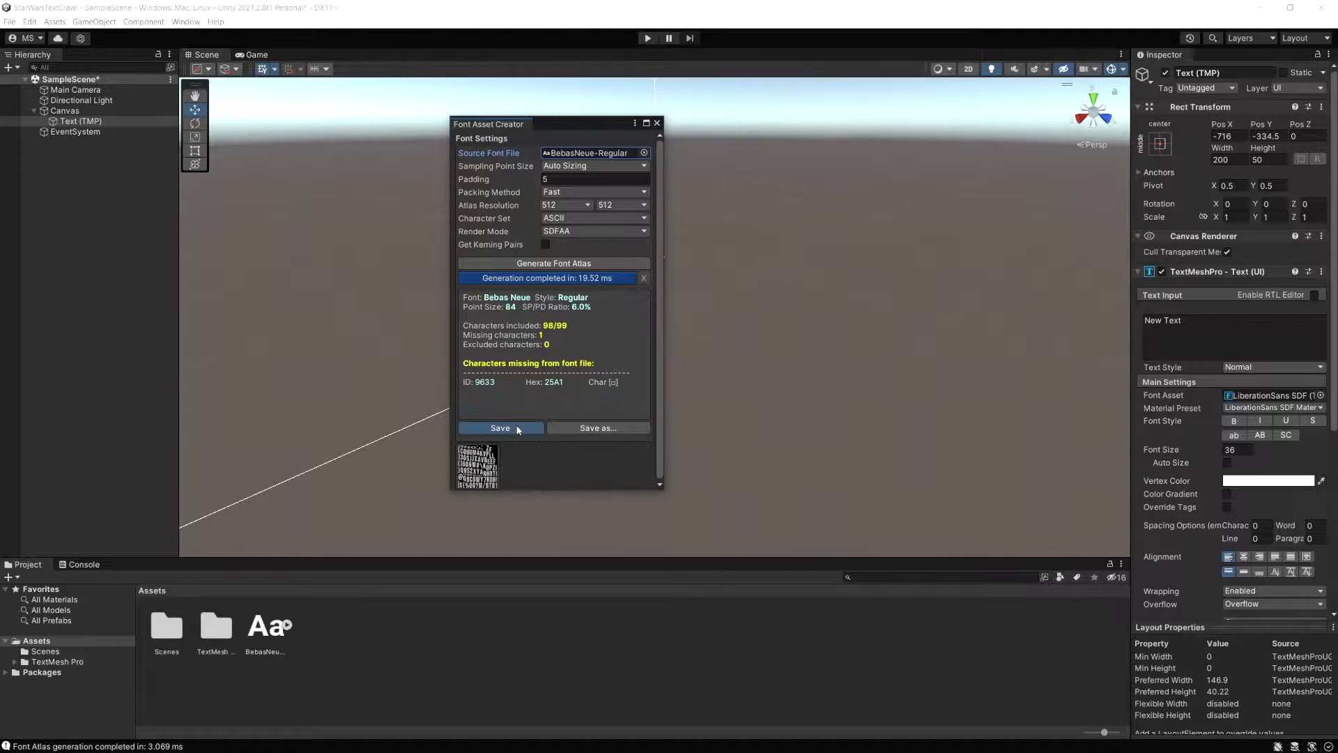
pyautogui.click(518, 429)
pyautogui.click(516, 359)
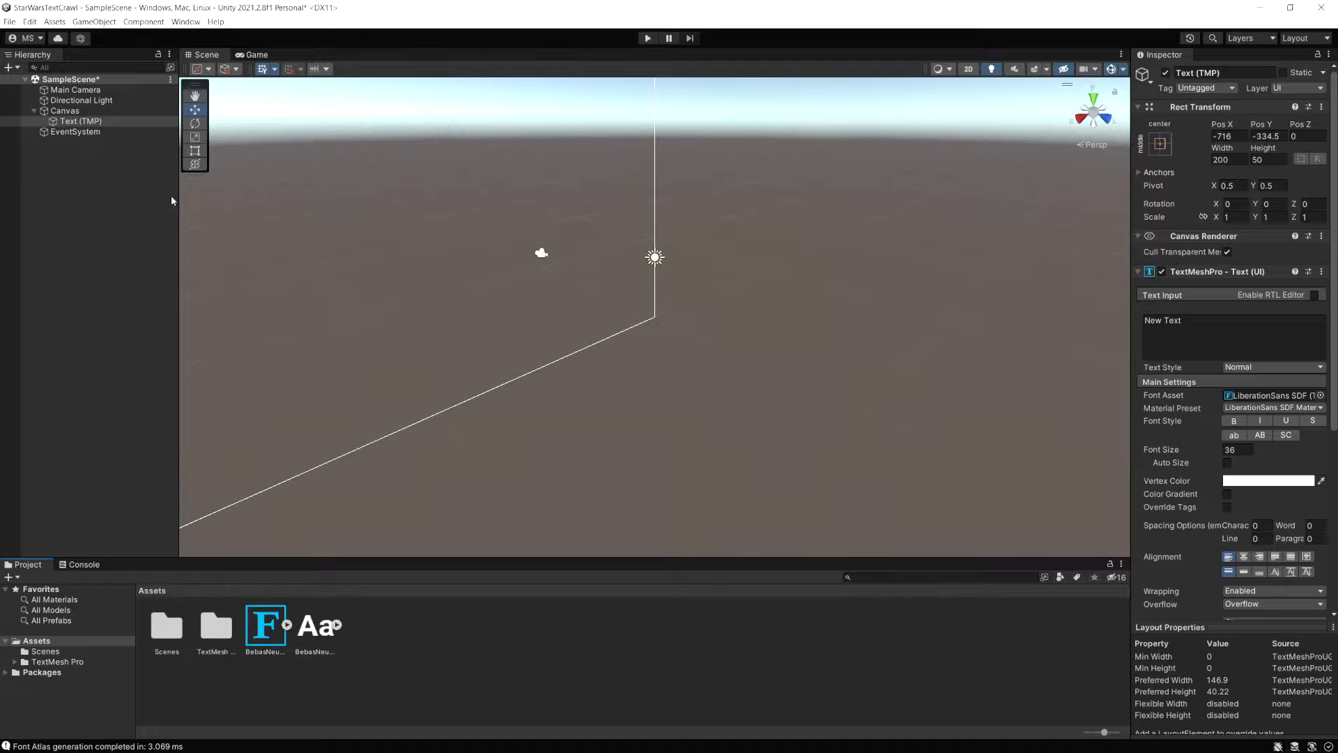
pyautogui.click(80, 121)
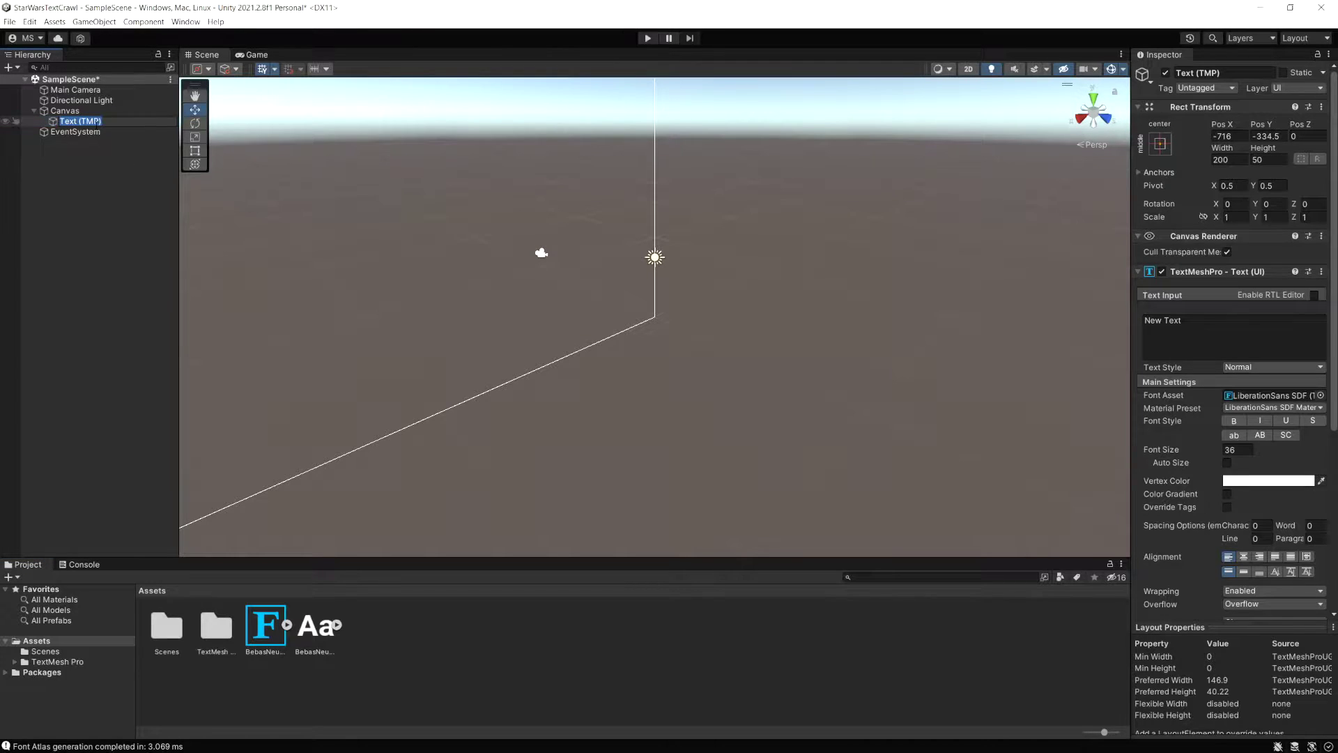
# Step: Rename the text object to CrawlText and frame it in the Scene view
pyautogui.write('CrawlText')
pyautogui.press('Return')
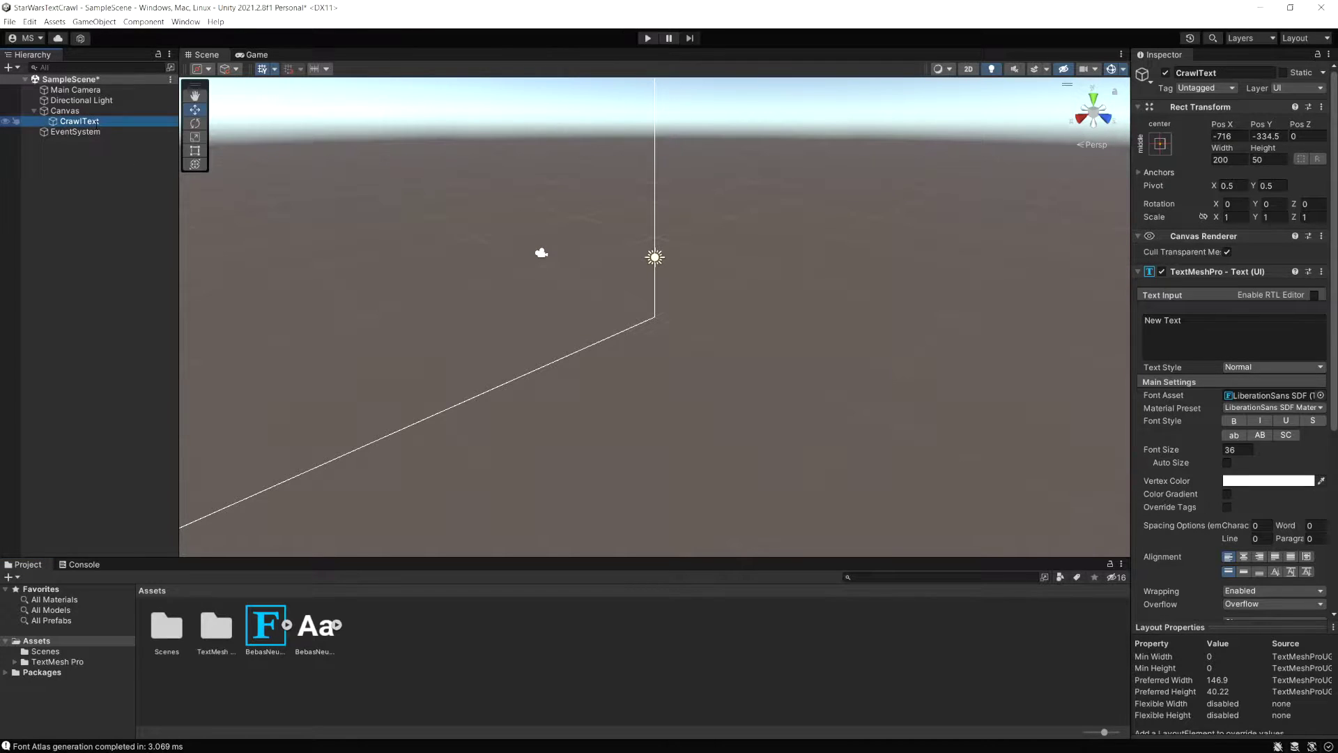
pyautogui.press('f')
pyautogui.keyDown('alt'); pyautogui.moveTo(463, 298); pyautogui.dragTo(934, 271); pyautogui.keyUp('alt')
pyautogui.moveTo(934, 271); pyautogui.dragTo(687, 370, button='right')
# Step: Set the BebasNeue SDF font and anchor the text middle-center, including pivot and position
pyautogui.click(1320, 395)
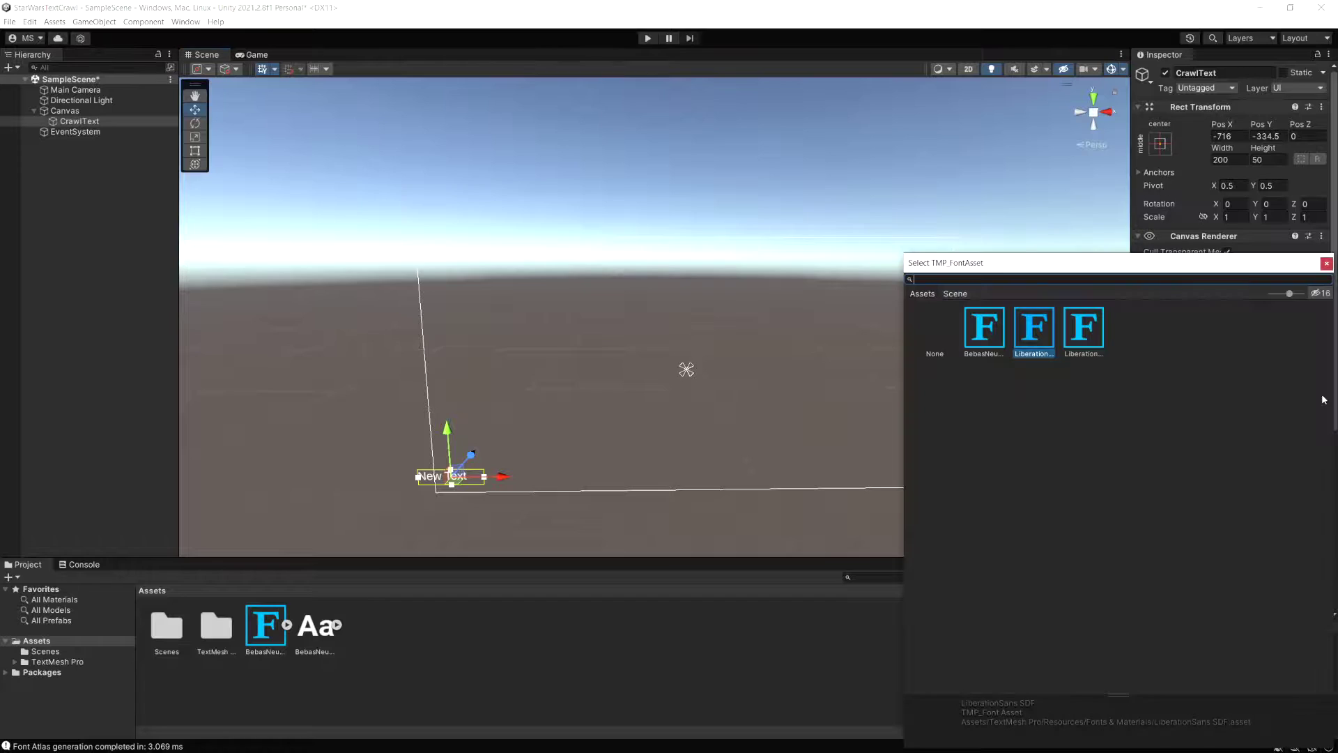
pyautogui.doubleClick(993, 343)
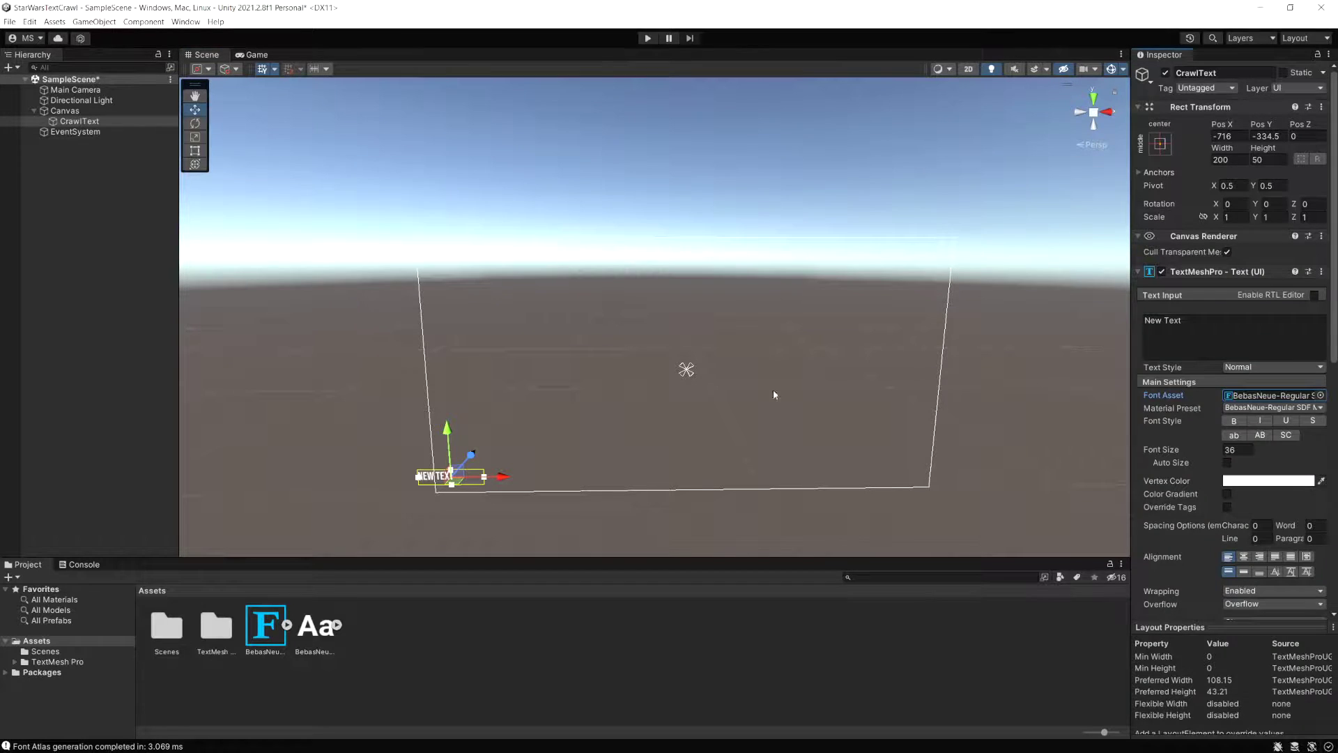
pyautogui.click(1161, 146)
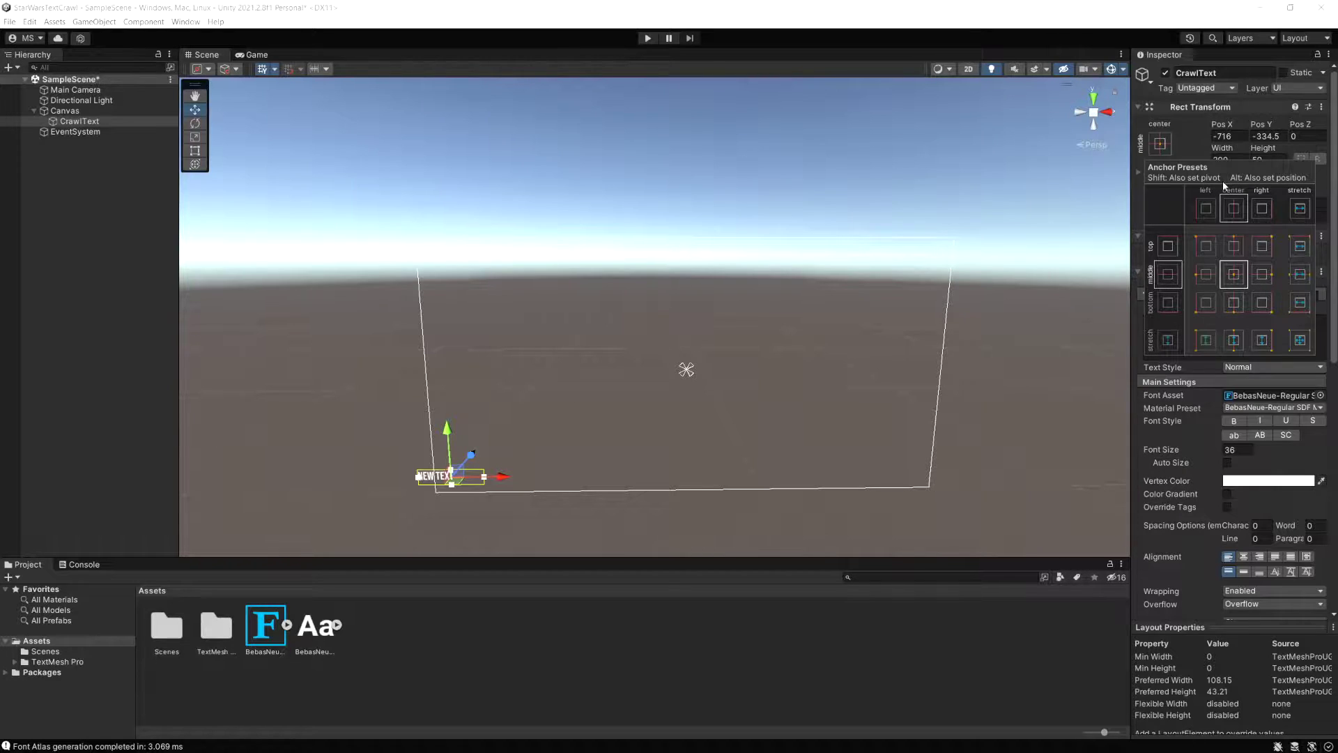
pyautogui.hotkey('shift', 'alt')
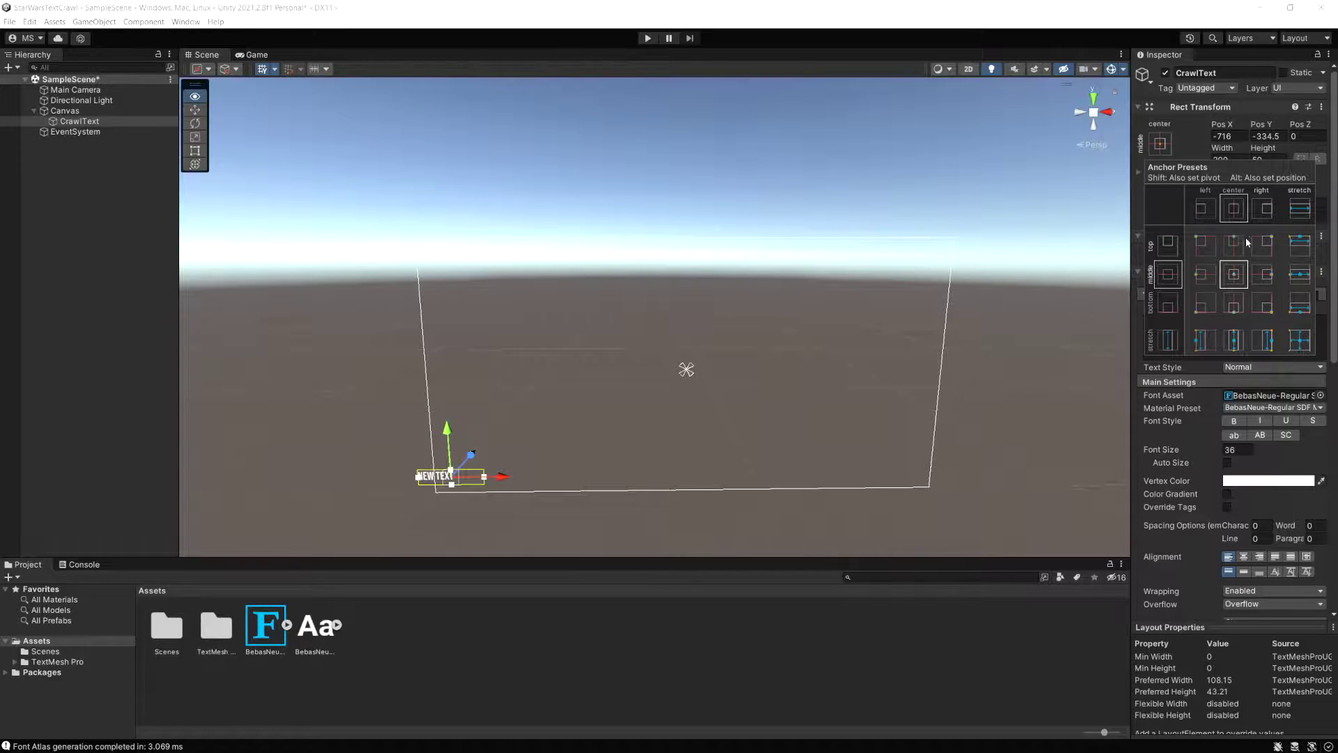
pyautogui.keyDown('alt'); pyautogui.keyDown('shift'); pyautogui.click(1234, 274); pyautogui.keyUp('shift'); pyautogui.keyUp('alt')
# Step: Resize the text box to about 1532×769, centre-align it, and paste in the crawl paragraphs
pyautogui.press('t')
pyautogui.moveTo(724, 361); pyautogui.dragTo(945, 248)
pyautogui.moveTo(651, 374); pyautogui.dragTo(418, 497)
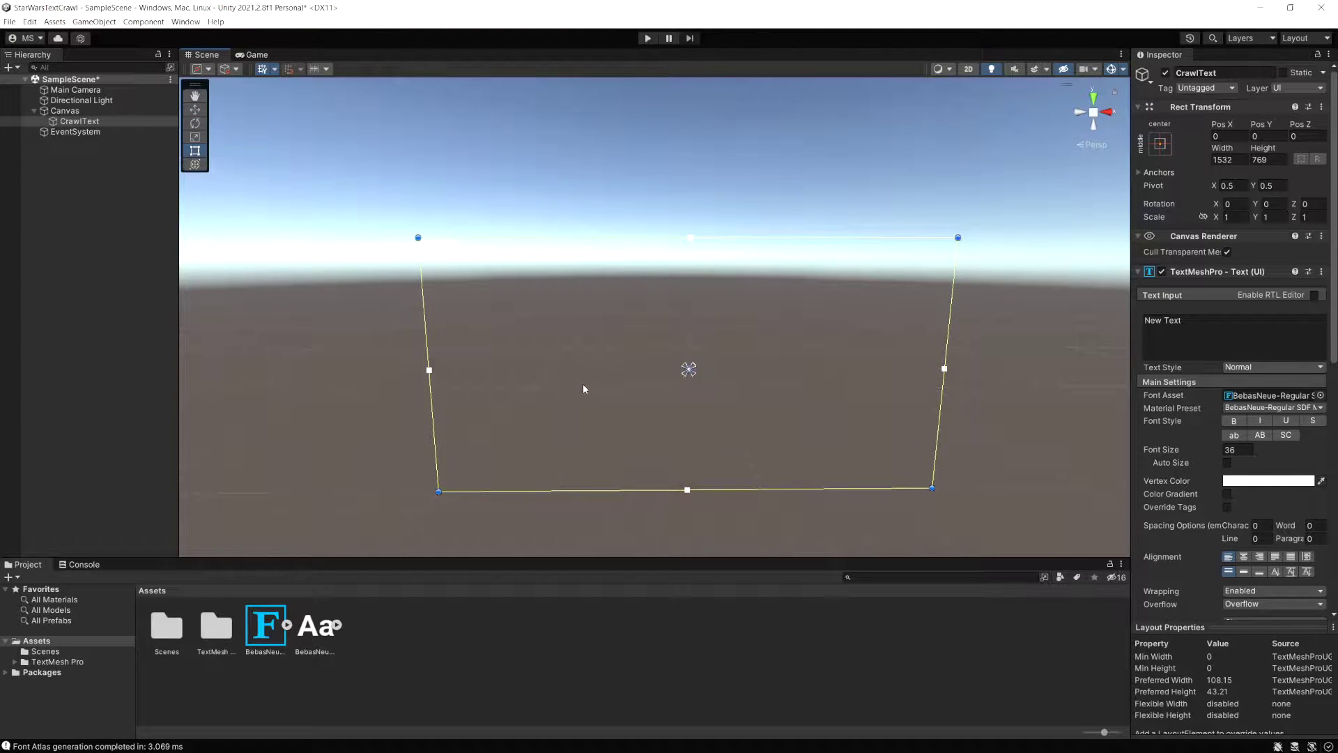
pyautogui.scroll(-3, 1241, 488)
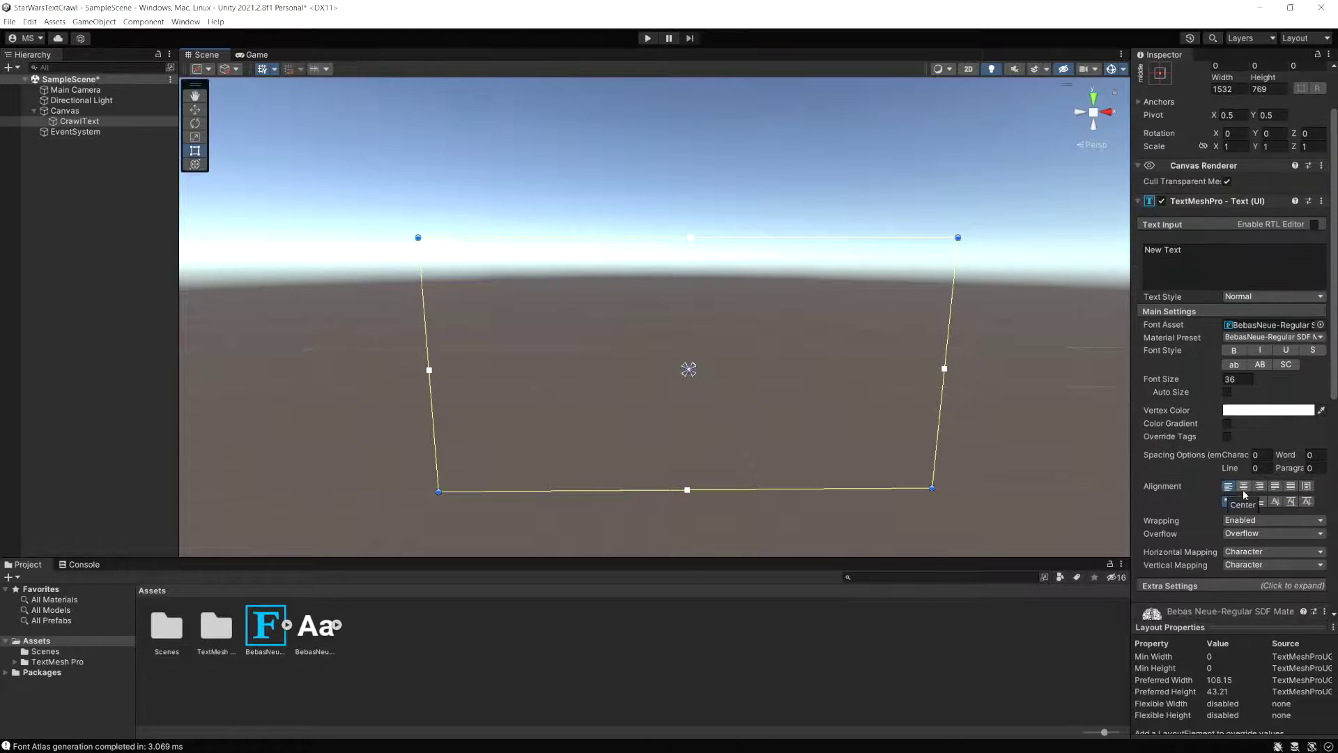
pyautogui.click(1243, 487)
pyautogui.click(1244, 502)
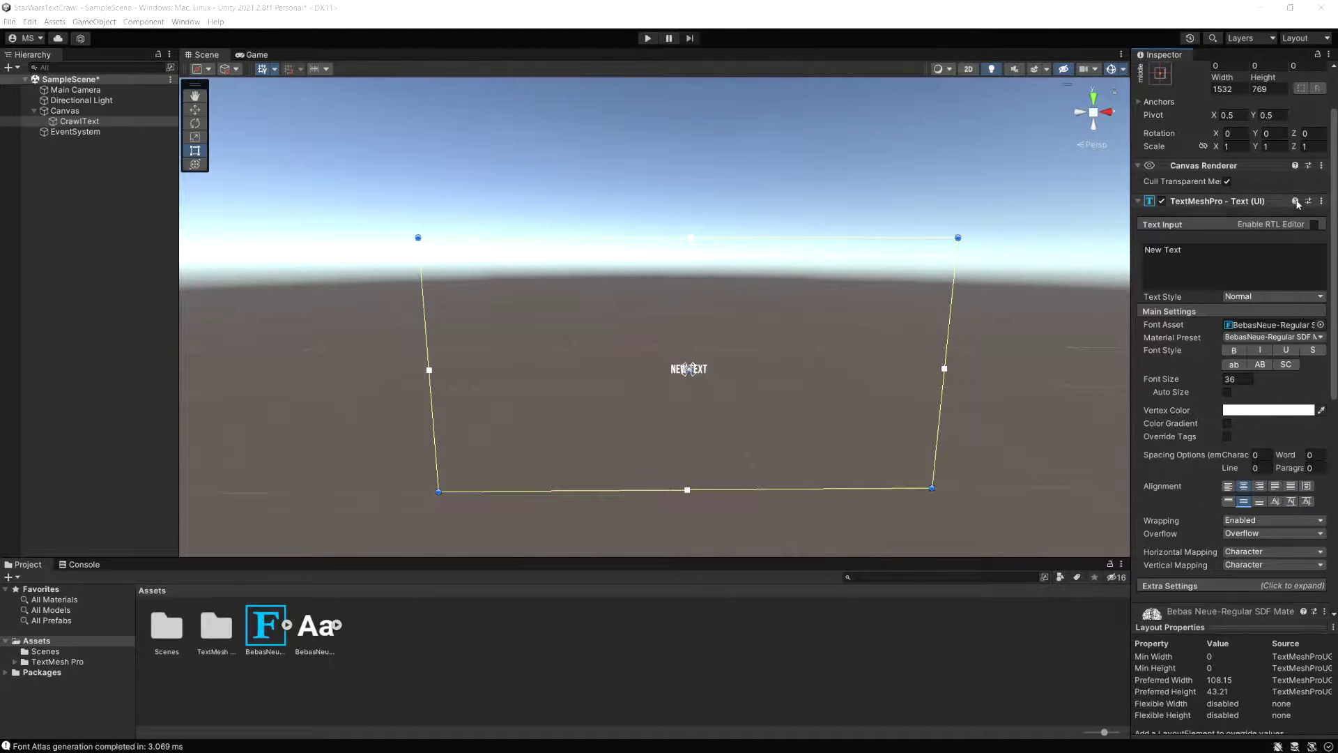
pyautogui.click(1185, 263)
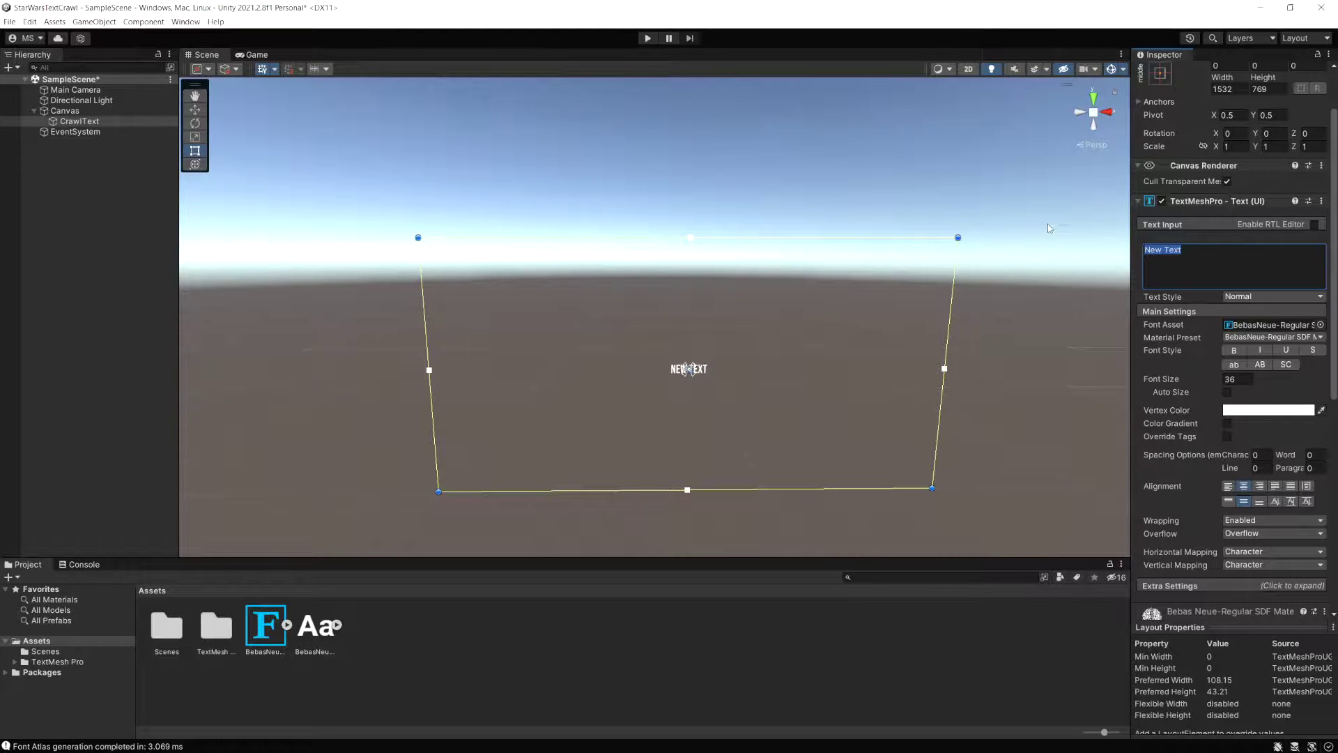
pyautogui.write('It is a period of civil wars in the galaxy. A brave alliance of underground freedom fighters has challenged the tyranny and oppression of the awesome GALACTIC EMPIRE.  Striking from a fortress hidden among the billion stars of the galaxy, rebel spaceships have won their first victory in a battle with the powerful Imperial Starfleet. The EMPIRE fears that another defeat could bring a thousand more solar systems into the rebellion, and Imperial control over the galaxy would be lost forever.  To crush the rebellion once and for all, the EMPIRE is constructing a sinister new battle station. Powerful enough to destroy an entire planet, its completion spells certain doom for the champions of freedom.')
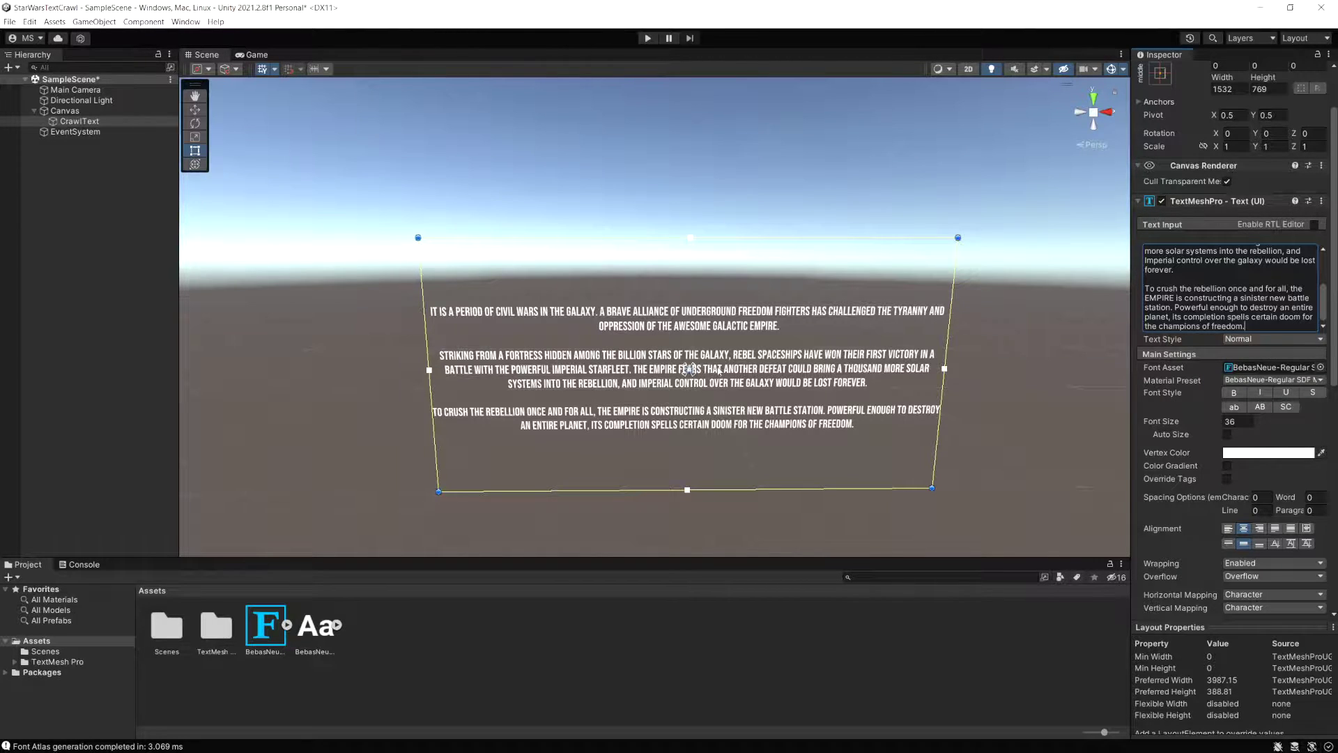
# Step: Select the Canvas and preview the crawl through the Game view
pyautogui.click(75, 89)
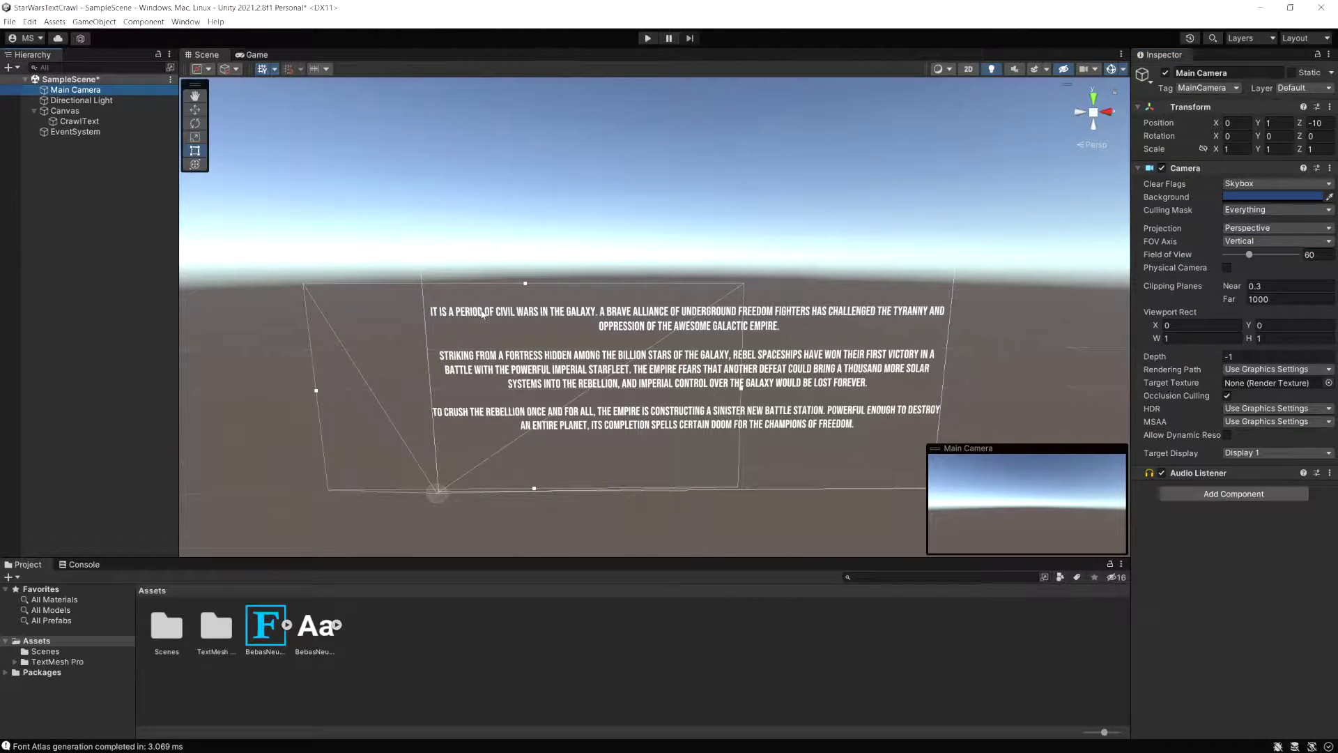
pyautogui.keyDown('alt'); pyautogui.moveTo(544, 315); pyautogui.dragTo(558, 307); pyautogui.keyUp('alt')
pyautogui.rightClick(544, 311)
pyautogui.click(561, 323)
pyautogui.click(568, 286)
pyautogui.scroll(2, 572, 278)
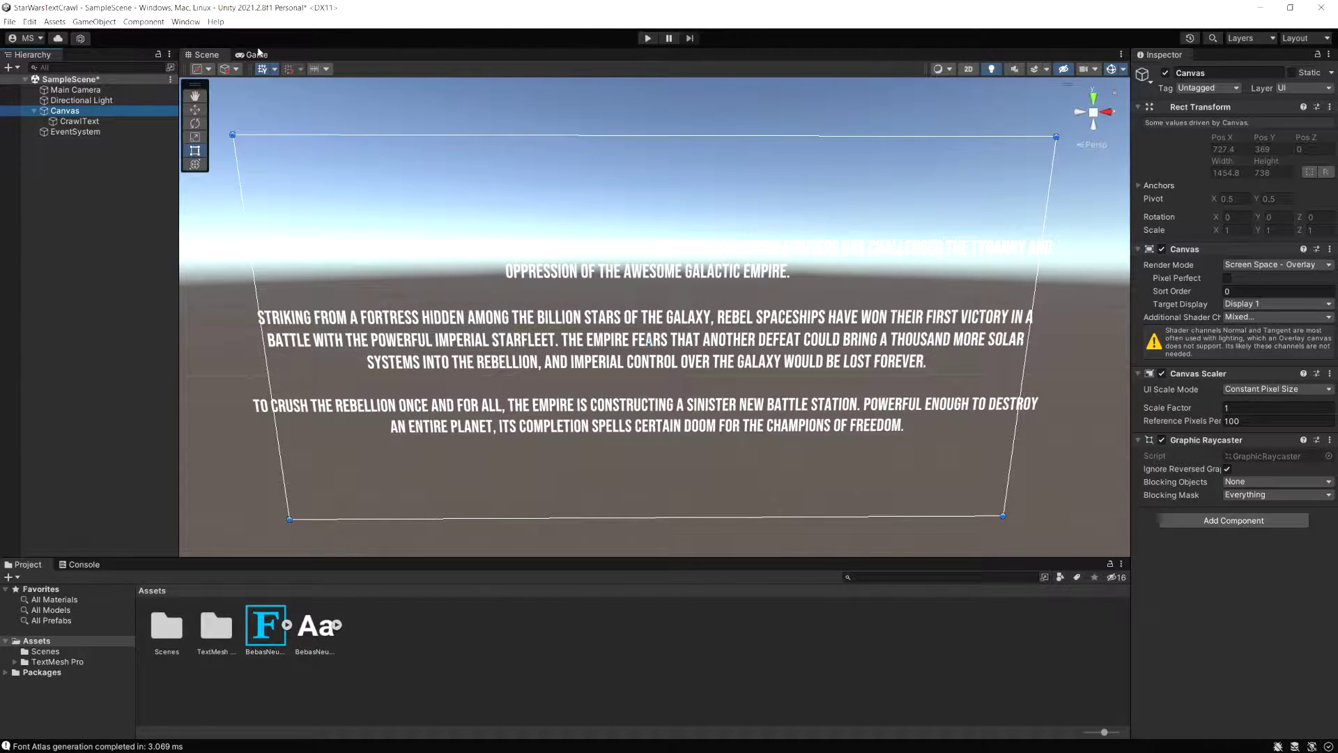
pyautogui.click(256, 54)
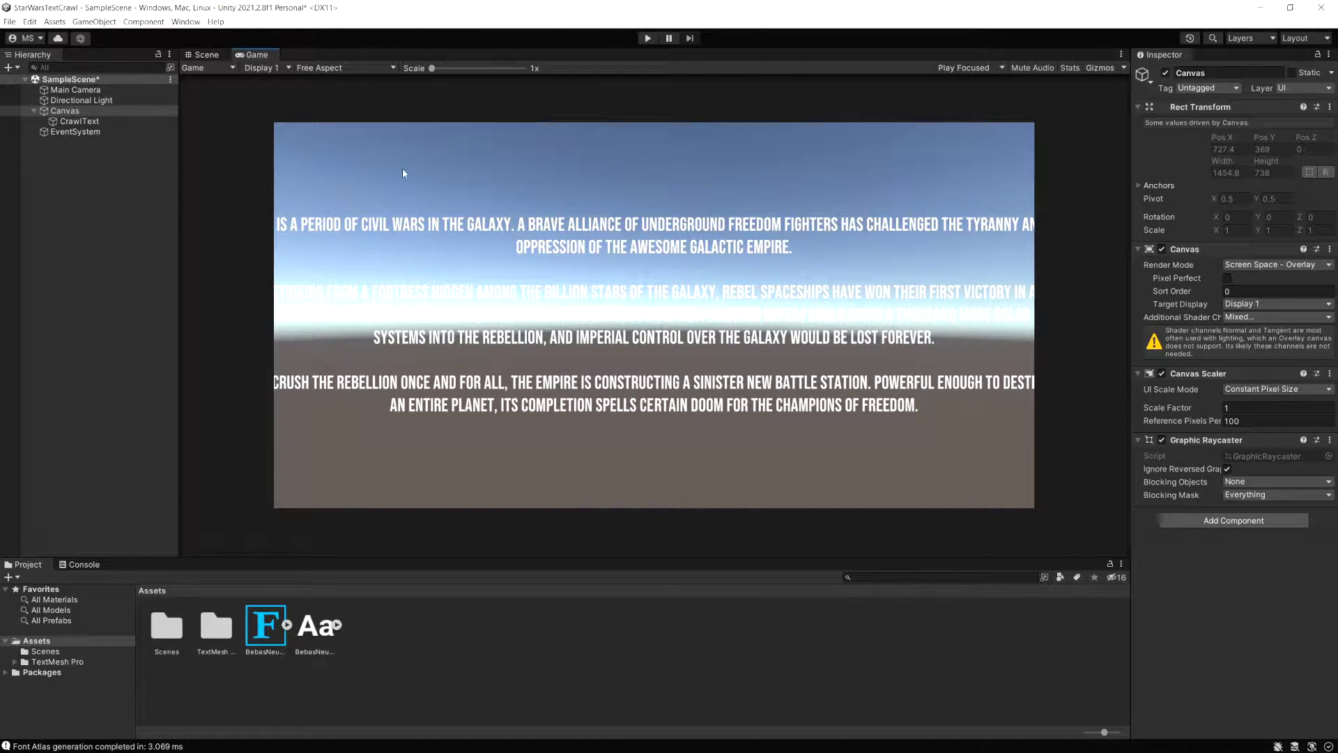
pyautogui.click(203, 54)
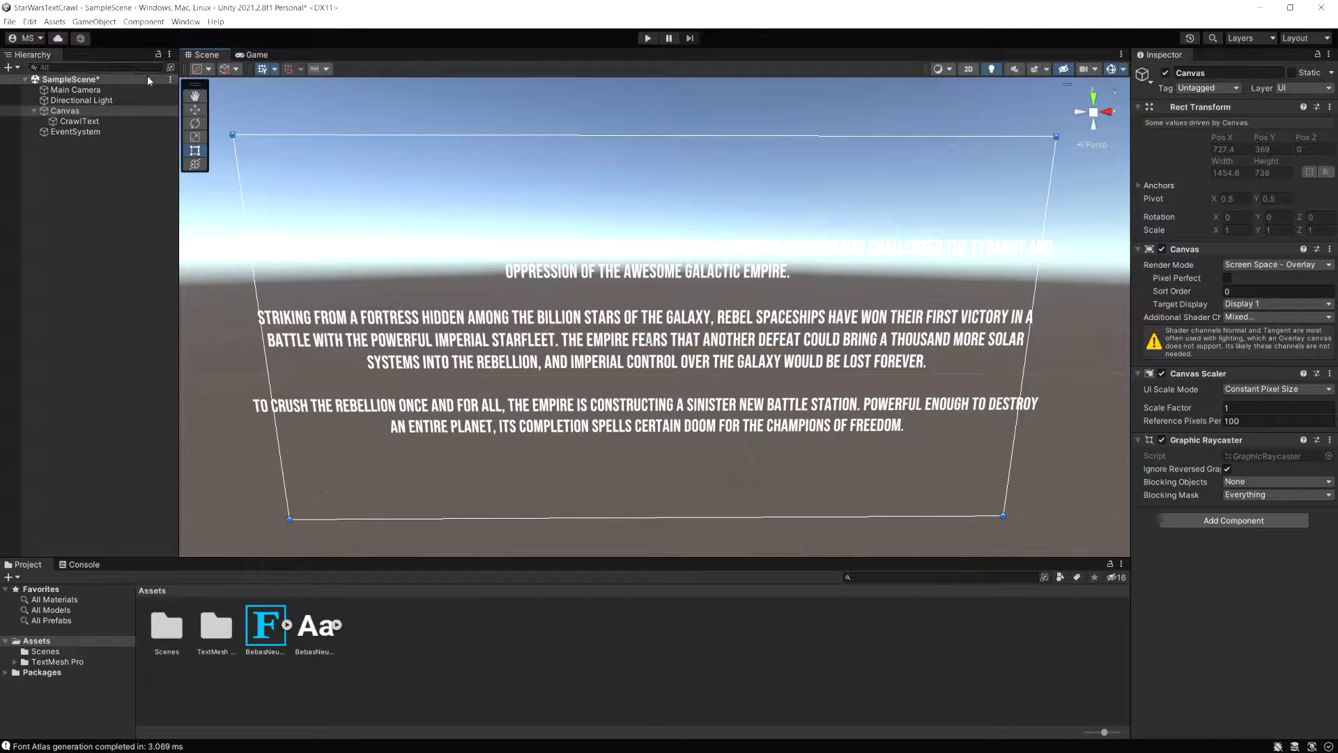
# Step: Set the Canvas Render Mode to World Space with Main Camera as Event Camera
pyautogui.click(1236, 266)
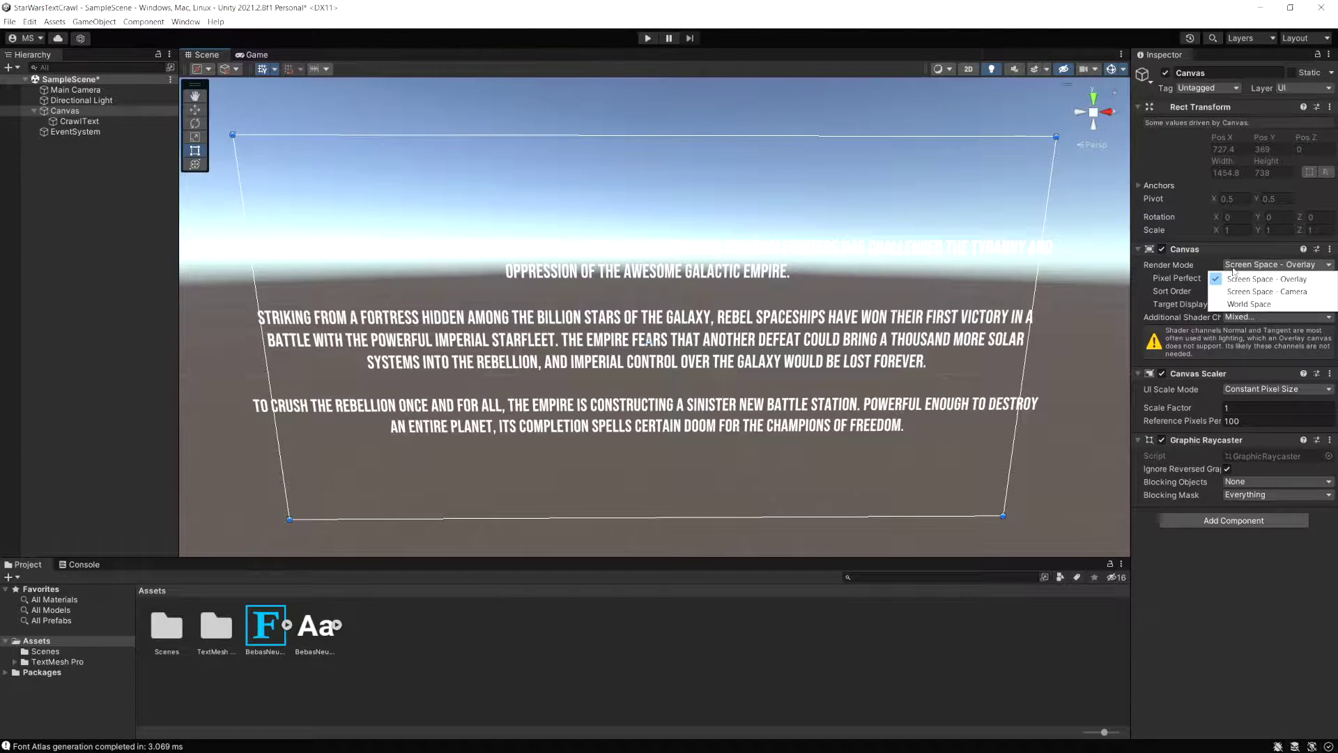
pyautogui.click(1250, 304)
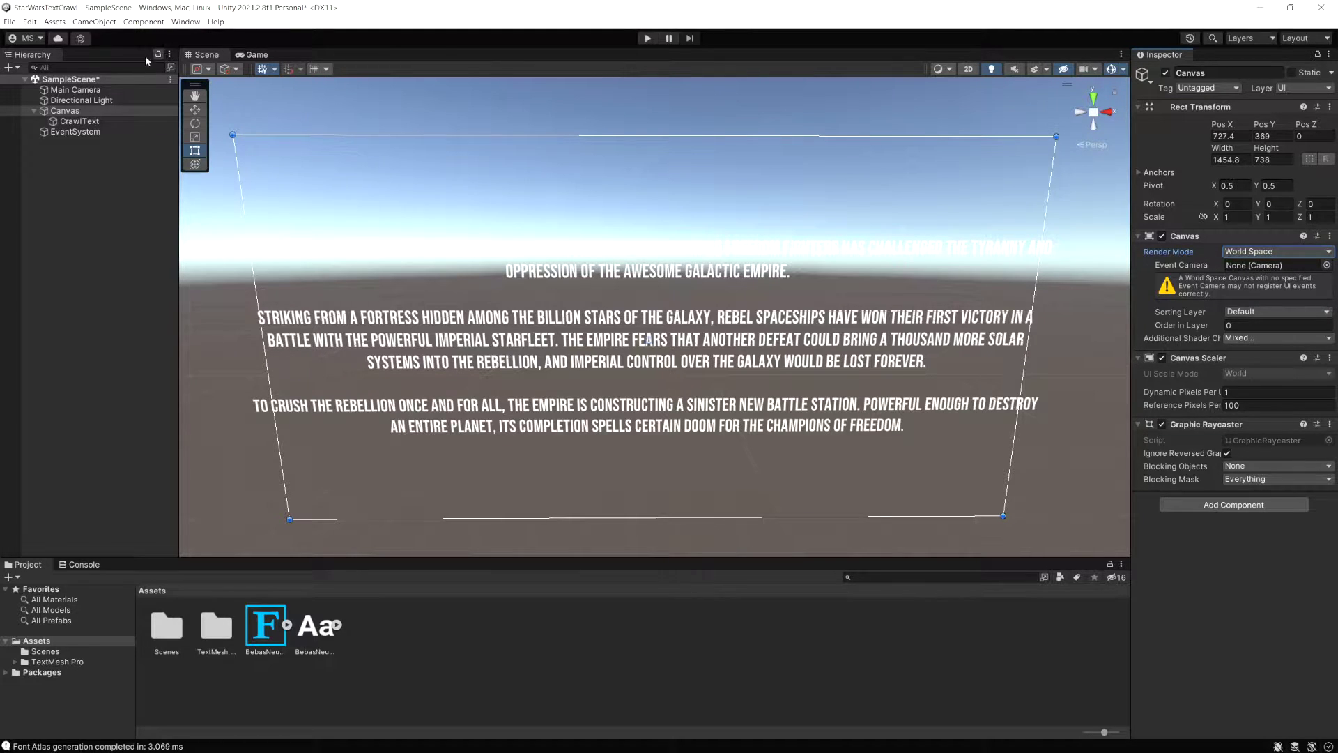
pyautogui.moveTo(111, 91); pyautogui.dragTo(1267, 269)
pyautogui.moveTo(529, 293); pyautogui.dragTo(396, 304, button='right')
pyautogui.click(253, 55)
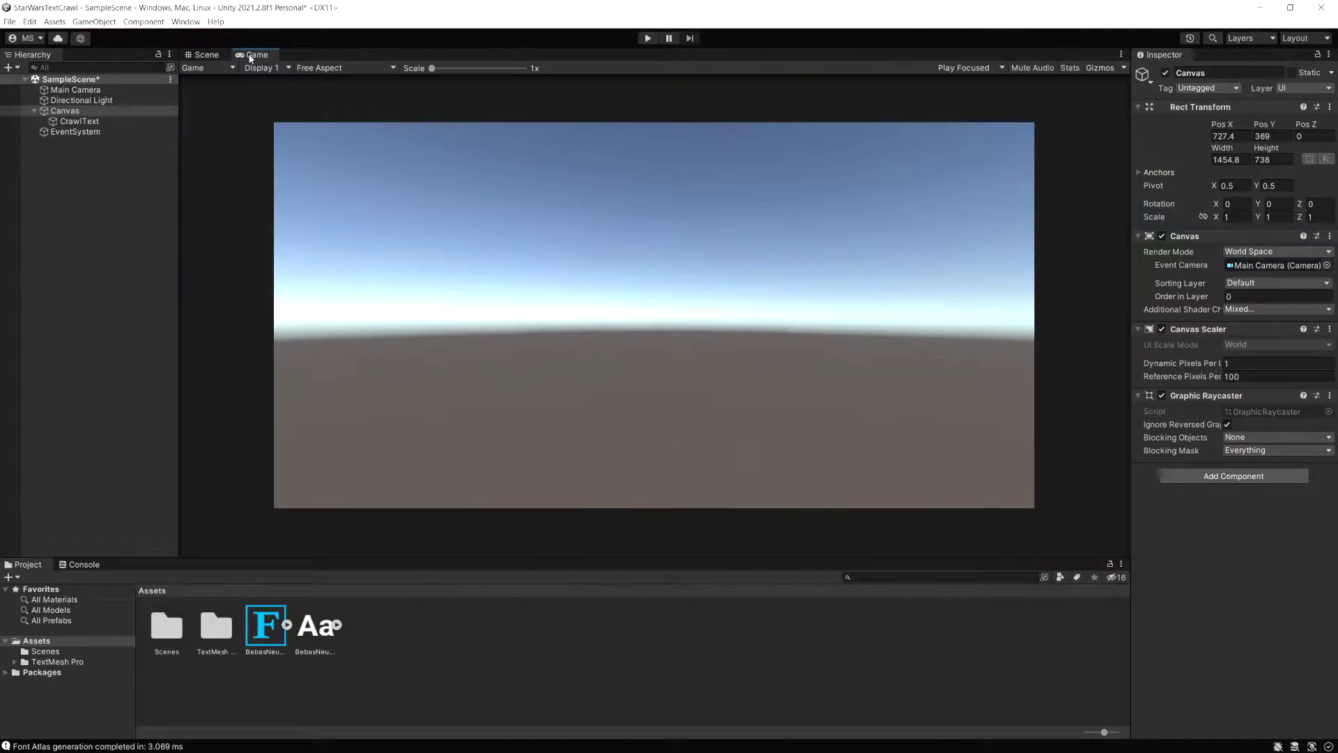
# Step: Frame the crawl text in the Scene view and align Main Camera to it with Ctrl+Shift+F
pyautogui.click(213, 56)
pyautogui.moveTo(509, 262); pyautogui.dragTo(493, 262, button='right')
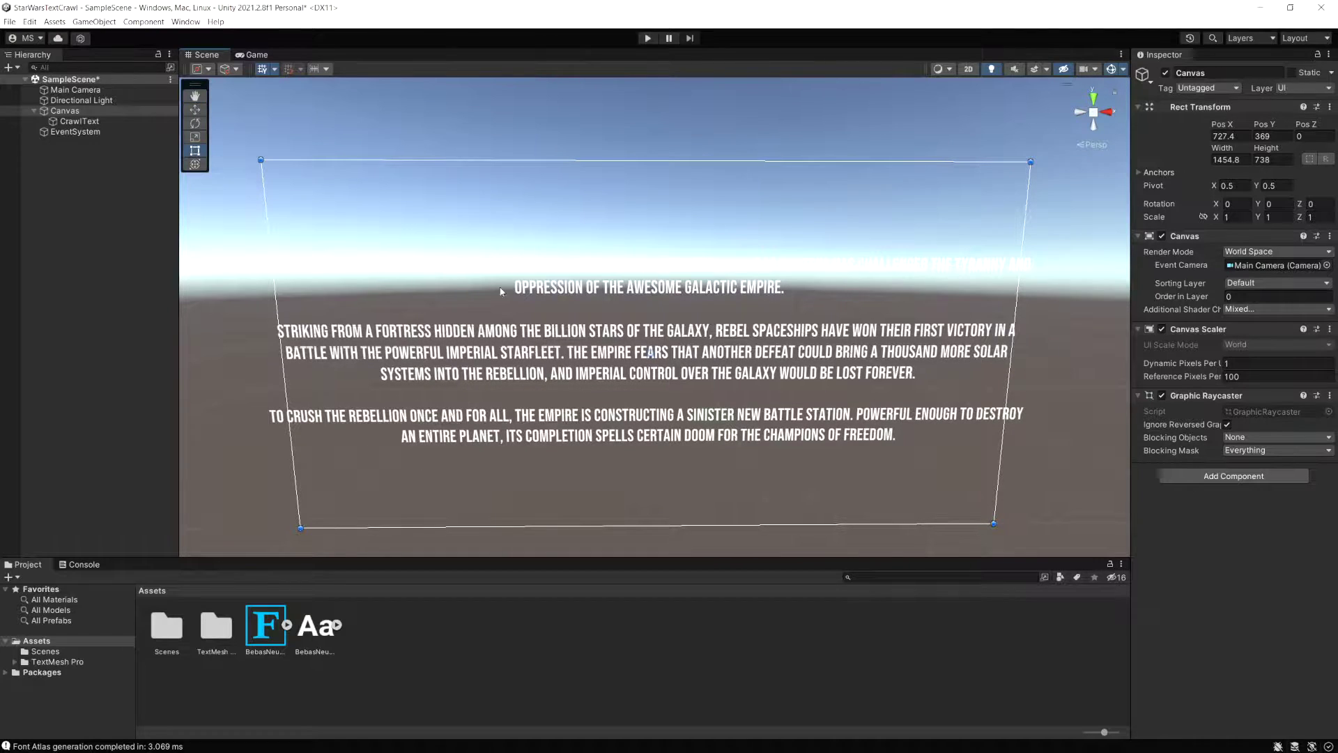
pyautogui.click(75, 89)
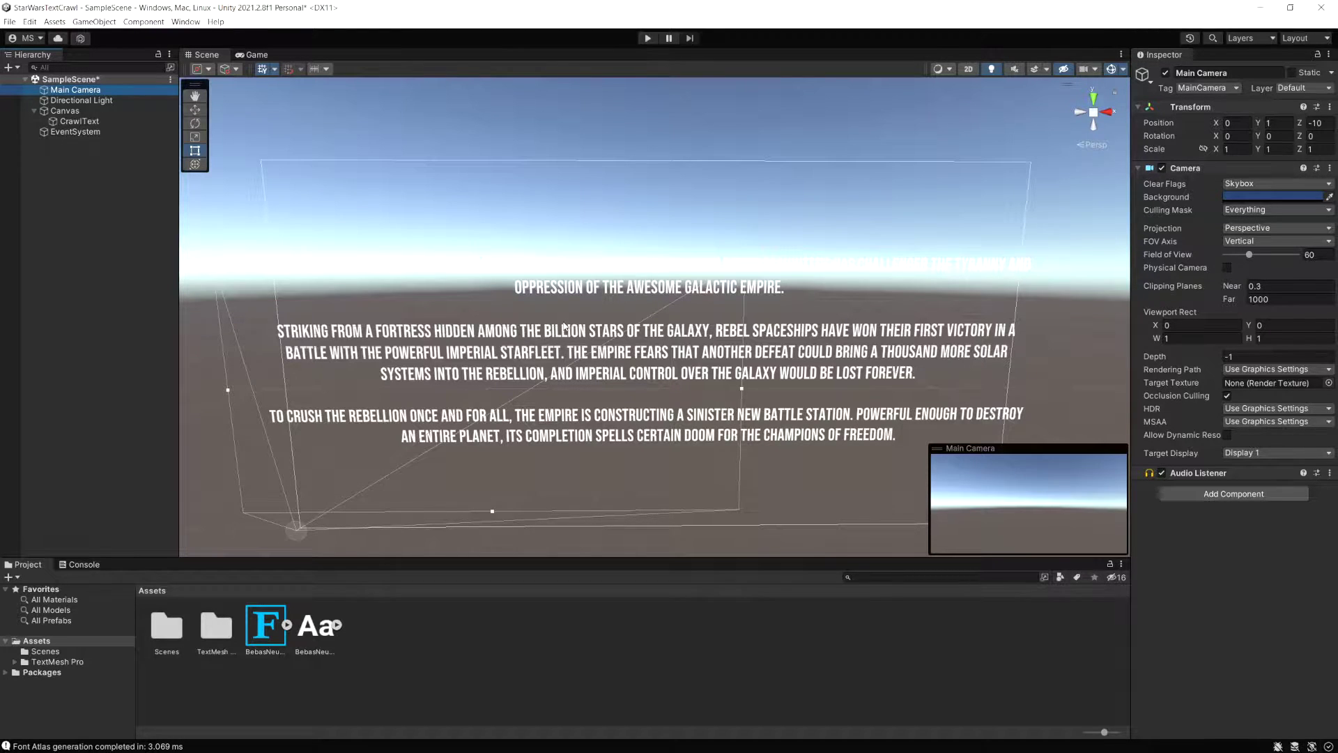
pyautogui.hotkey('ctrl', 'shift', 'f')
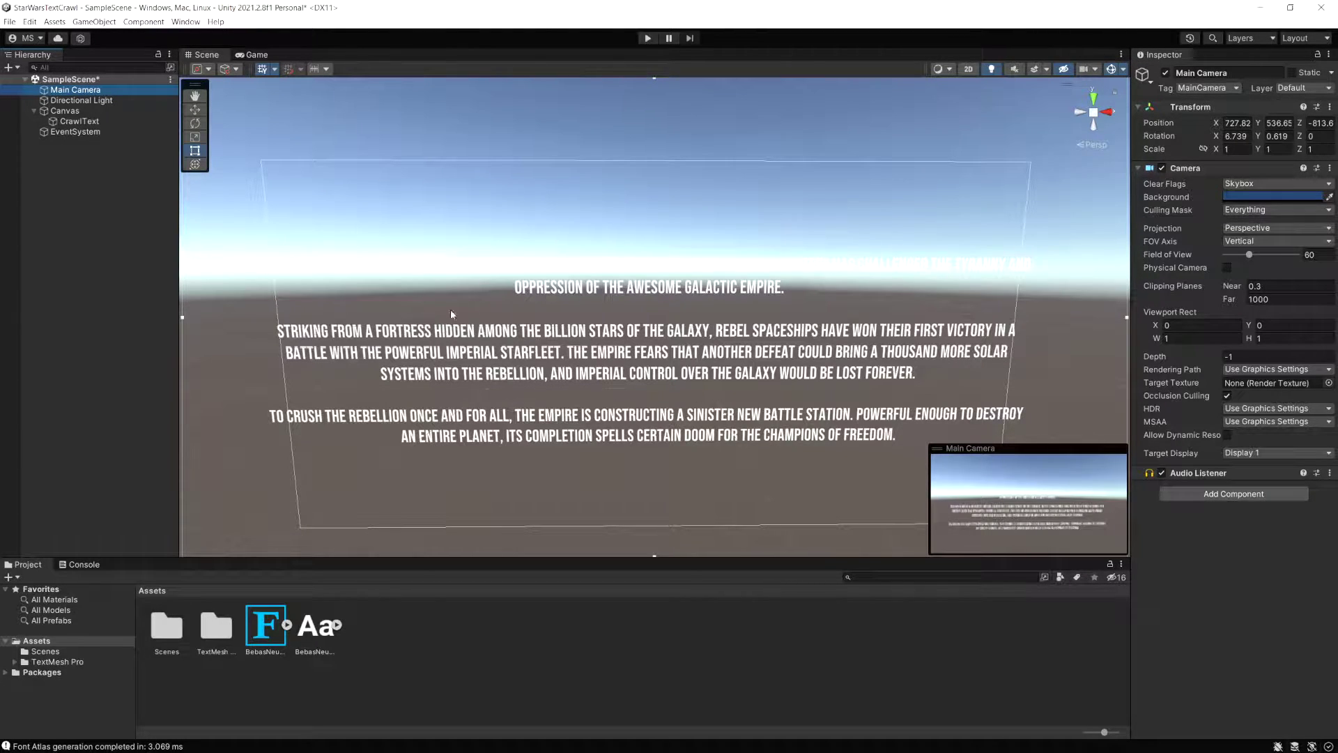
pyautogui.click(109, 26)
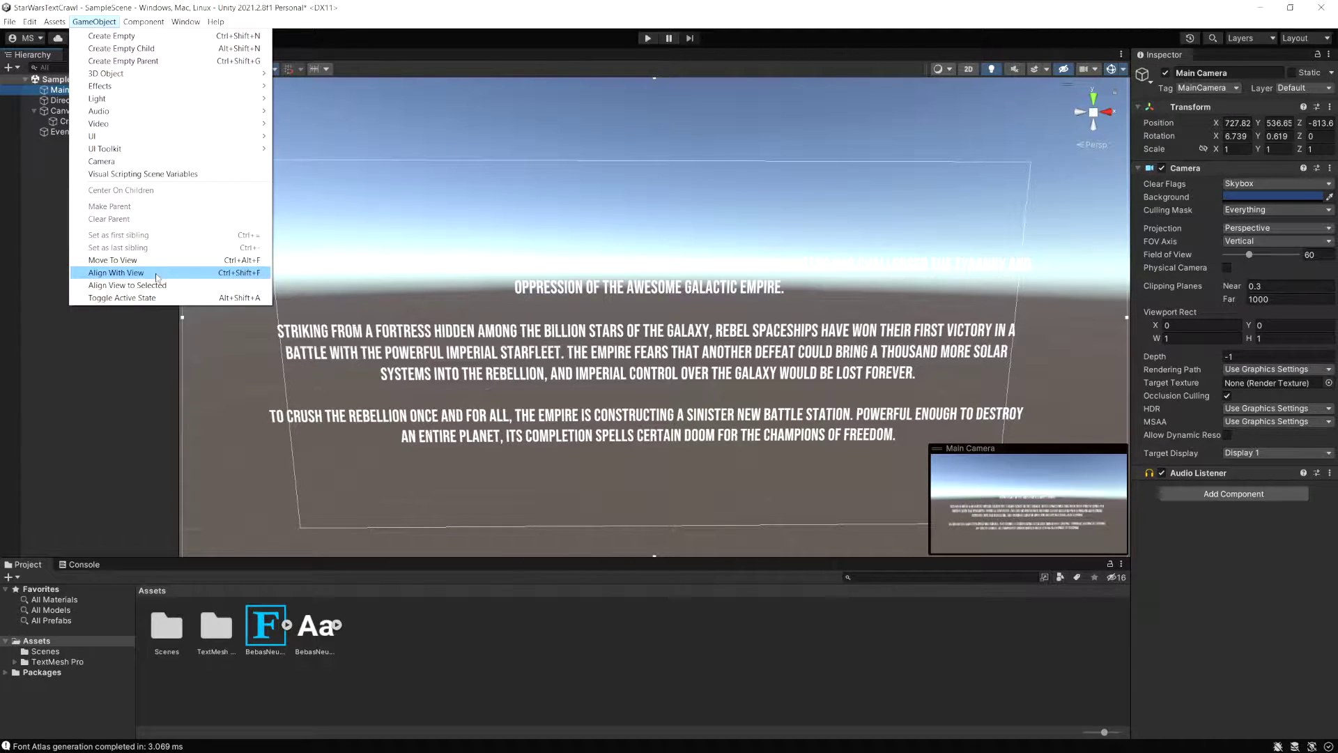
pyautogui.click(247, 275)
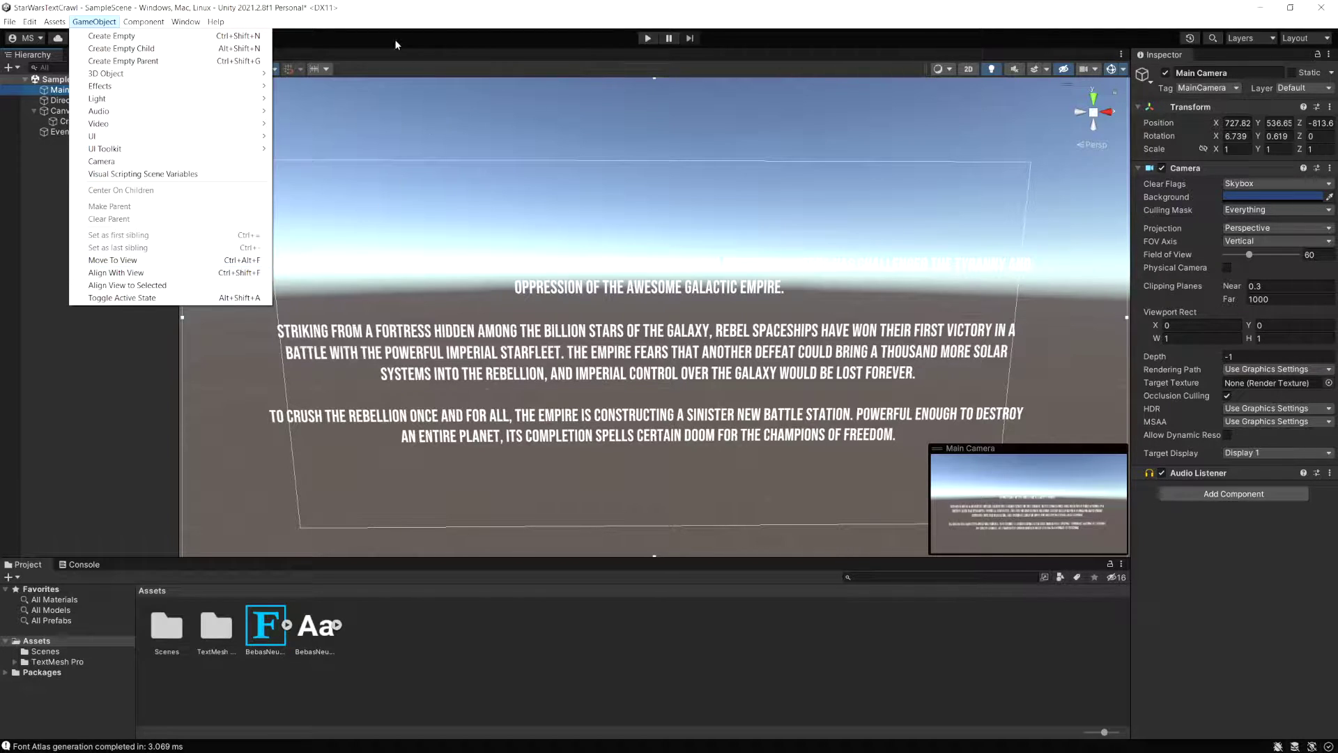
pyautogui.click(255, 55)
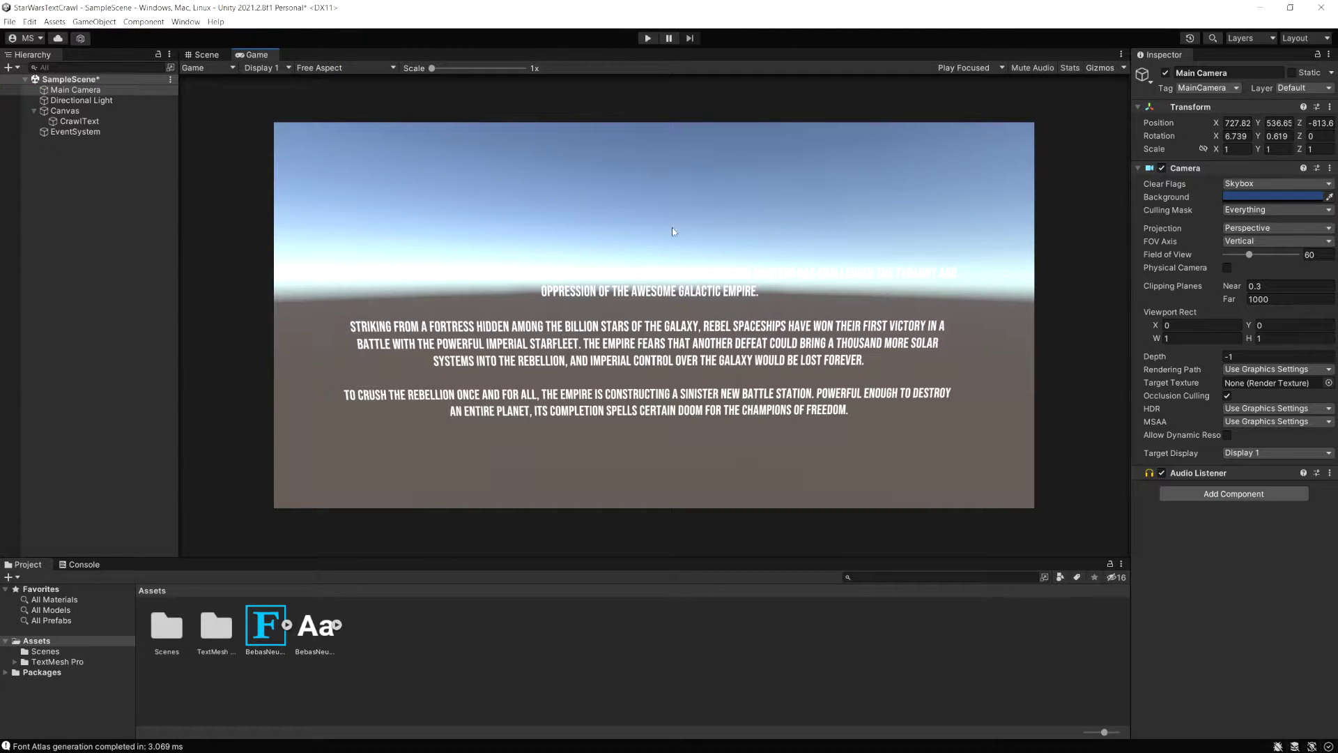
pyautogui.click(204, 55)
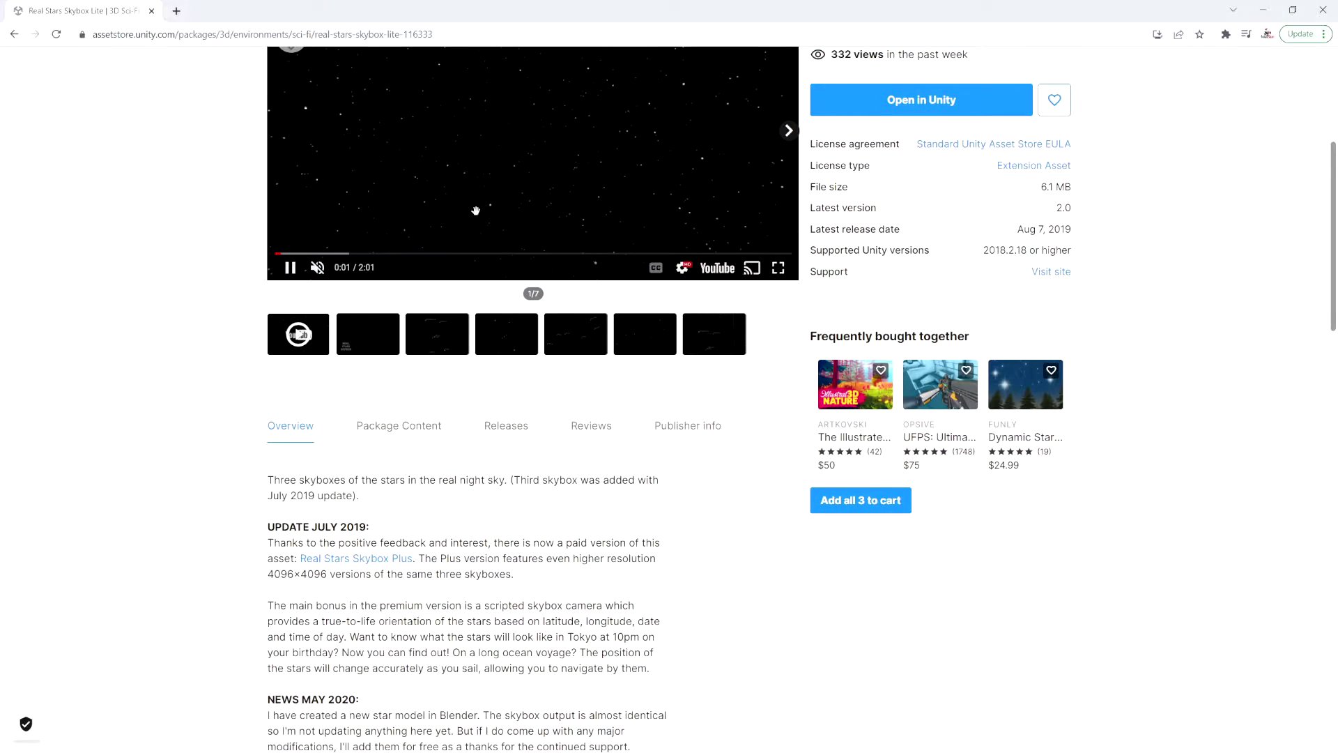
# Step: Send Real Stars Skybox Lite from its store page to Unity, always allowing the editor to open
pyautogui.scroll(1, 394, 268)
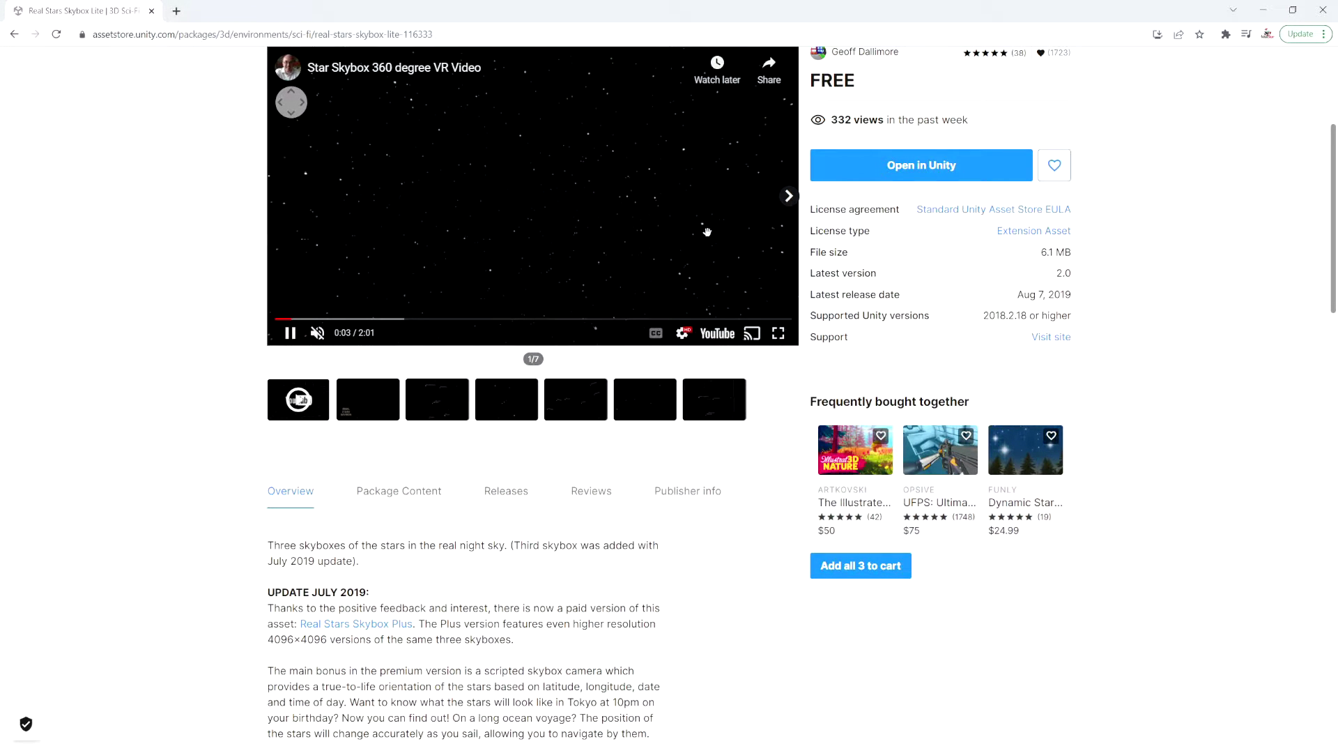
pyautogui.scroll(1, 414, 437)
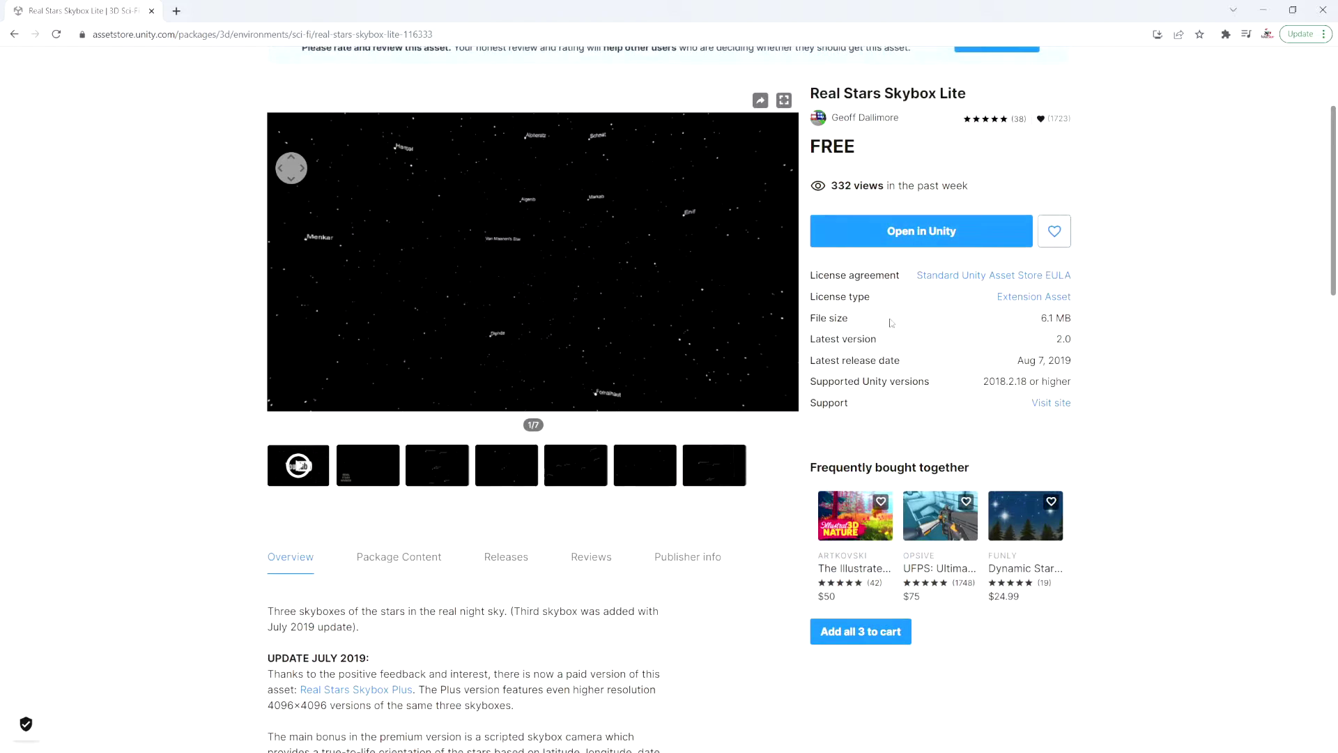
pyautogui.click(830, 230)
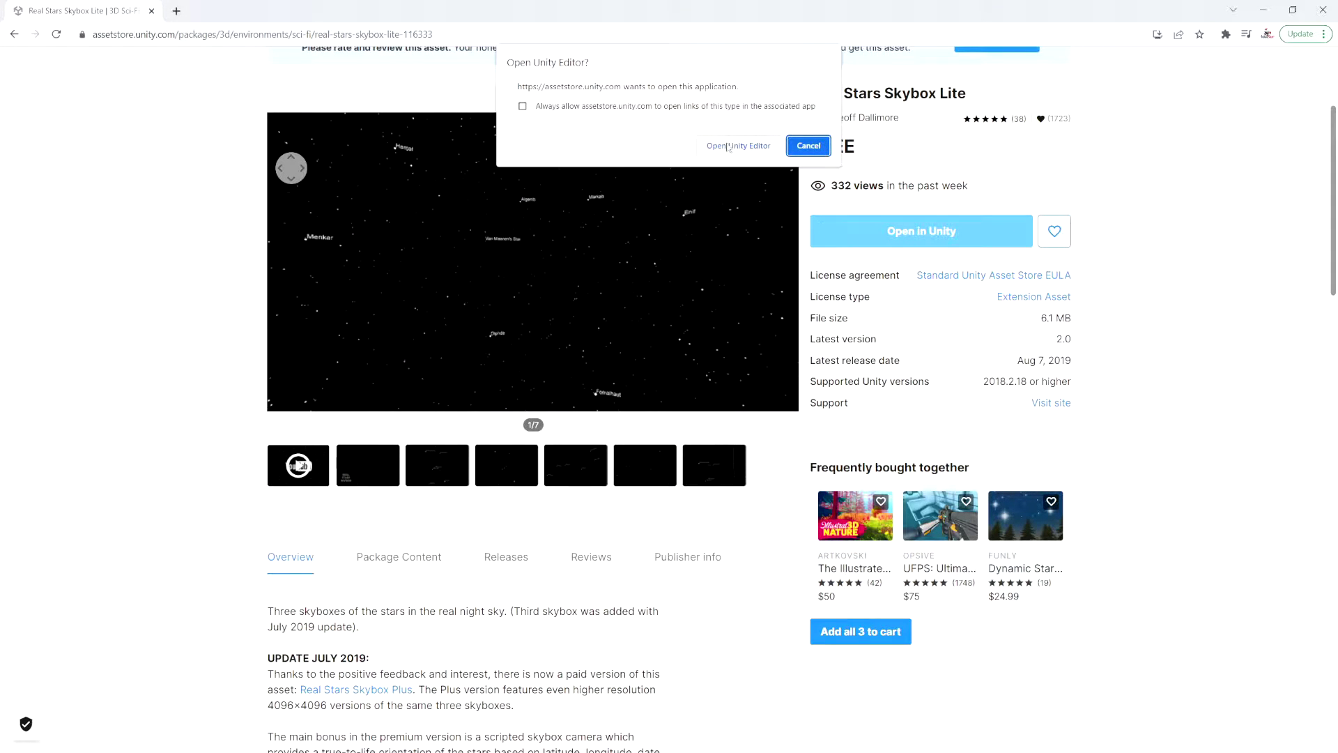
pyautogui.click(522, 106)
# Step: Import all Real Stars Skybox Lite files and expand Real Stars Skybox > StarSkybox04 in Assets
pyautogui.click(738, 145)
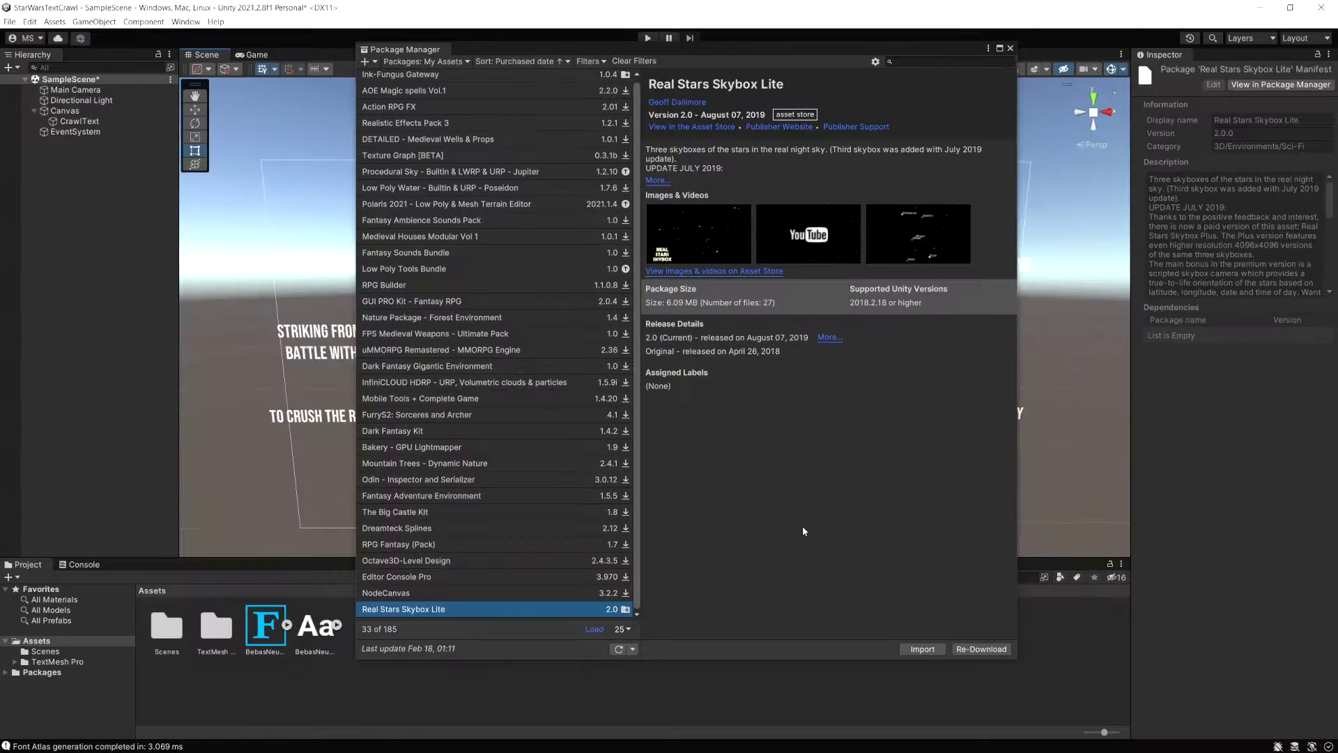
pyautogui.click(932, 652)
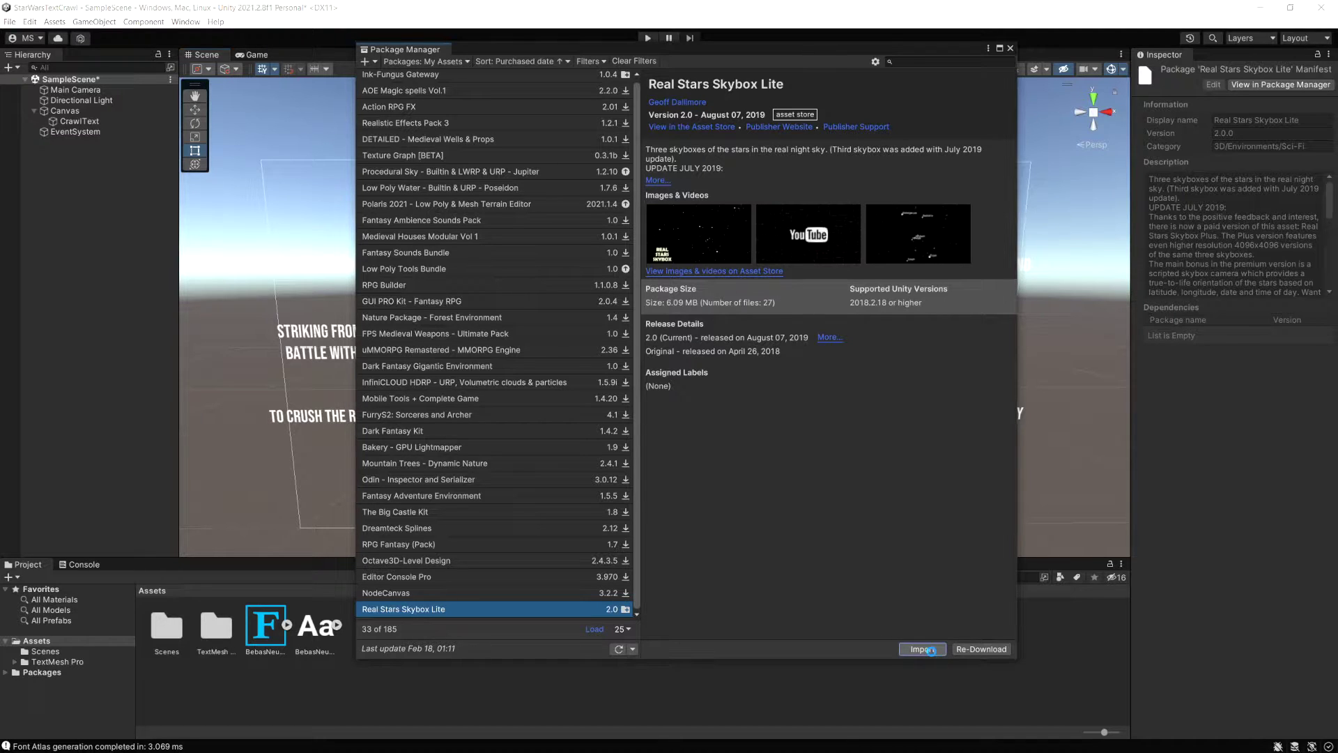
pyautogui.click(752, 521)
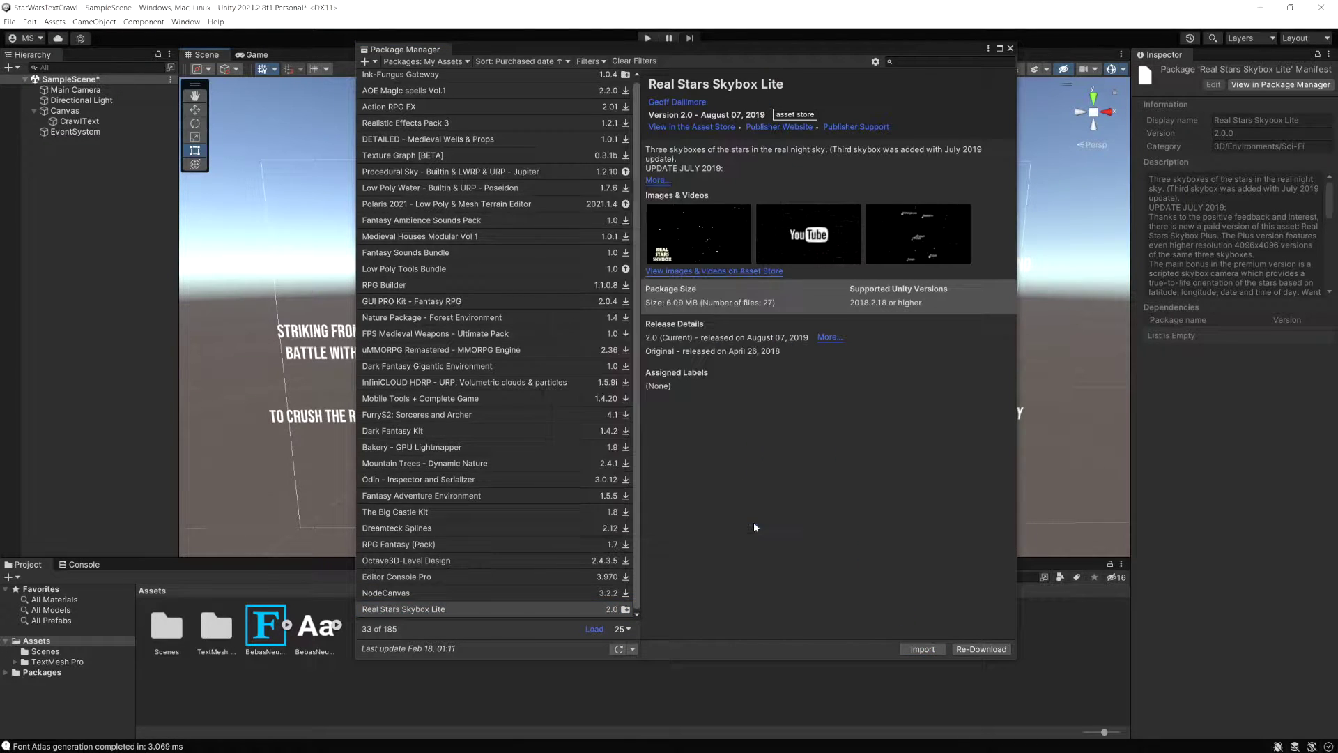
pyautogui.click(1009, 48)
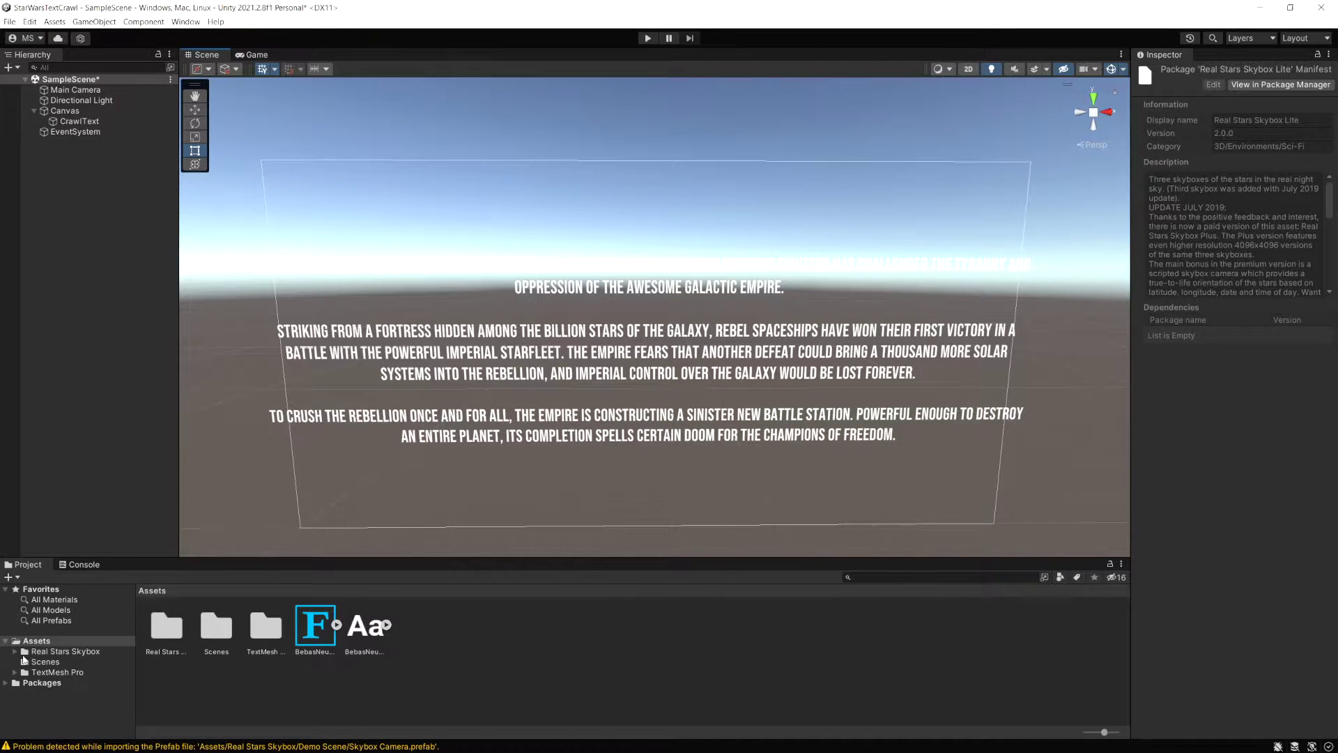
pyautogui.click(16, 654)
pyautogui.click(63, 672)
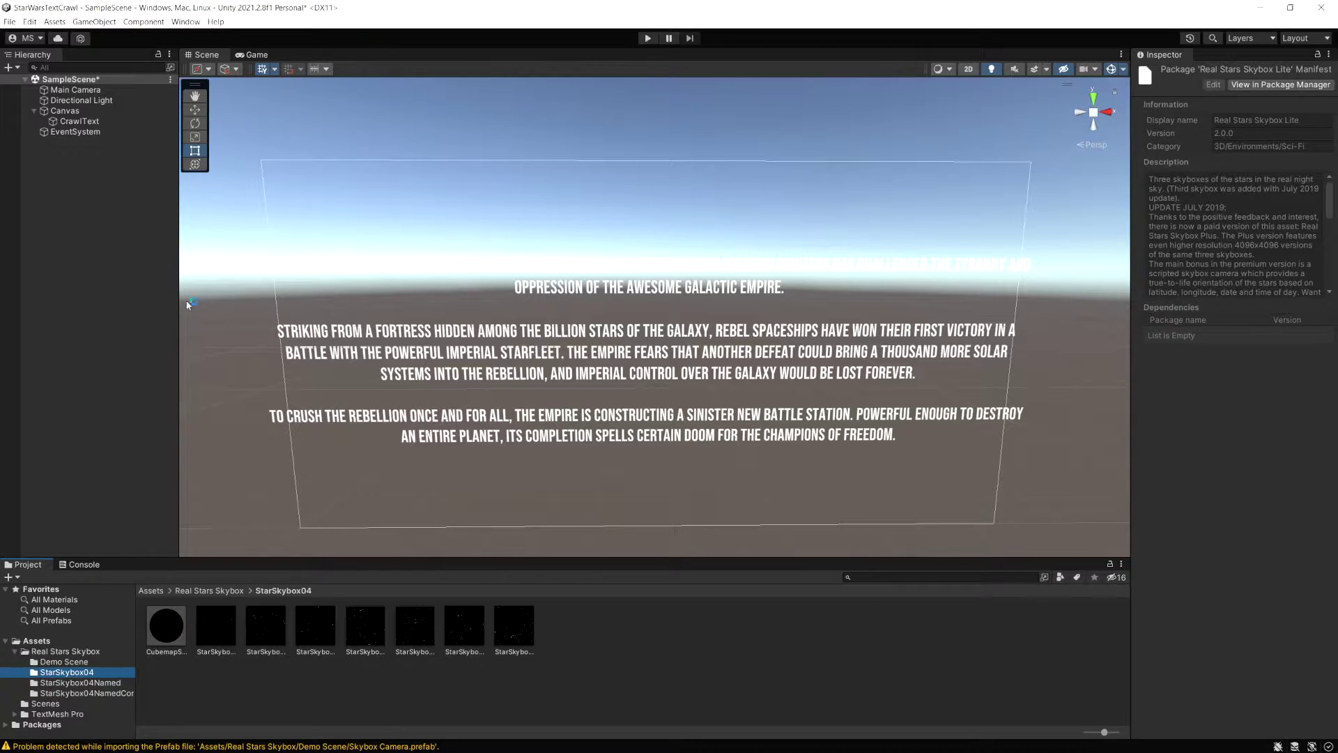
# Step: Set StarSkybox04 as the Skybox Material in Lighting's Environment settings and preview the starfield
pyautogui.click(184, 21)
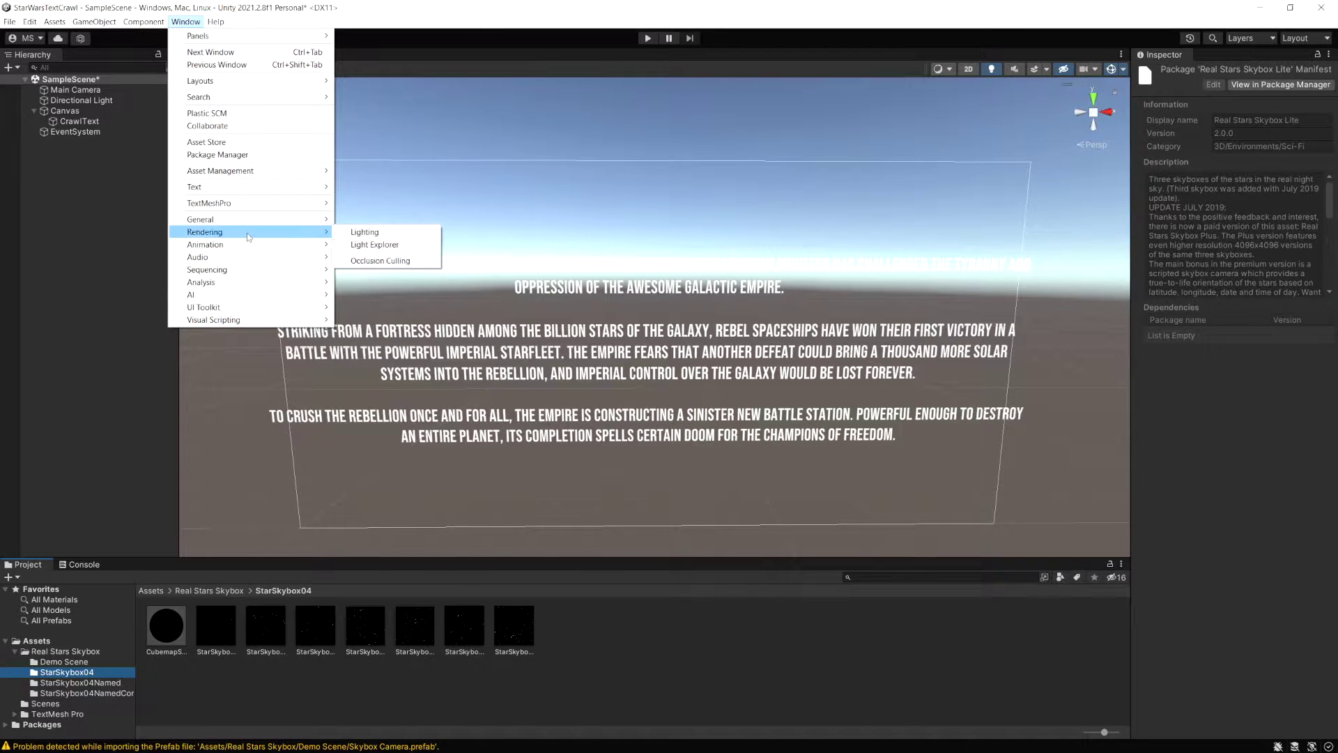
pyautogui.click(365, 232)
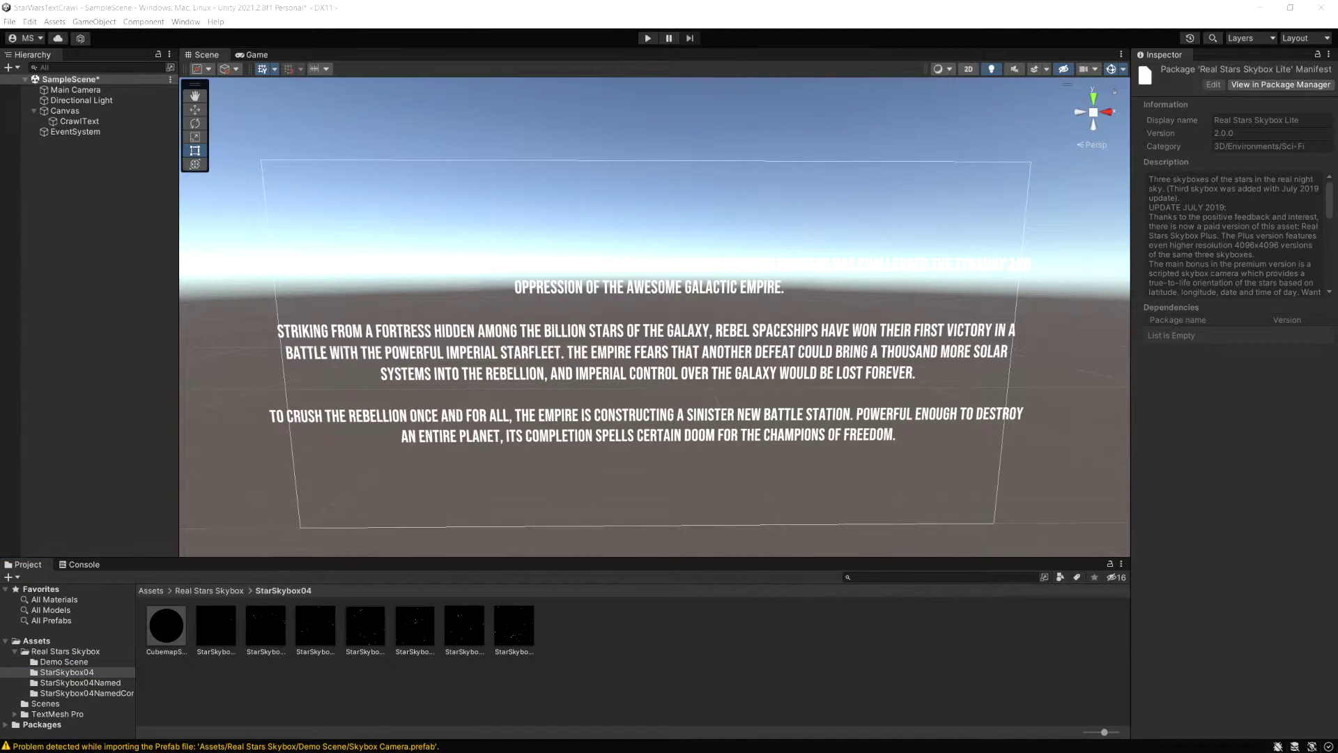
pyautogui.click(528, 119)
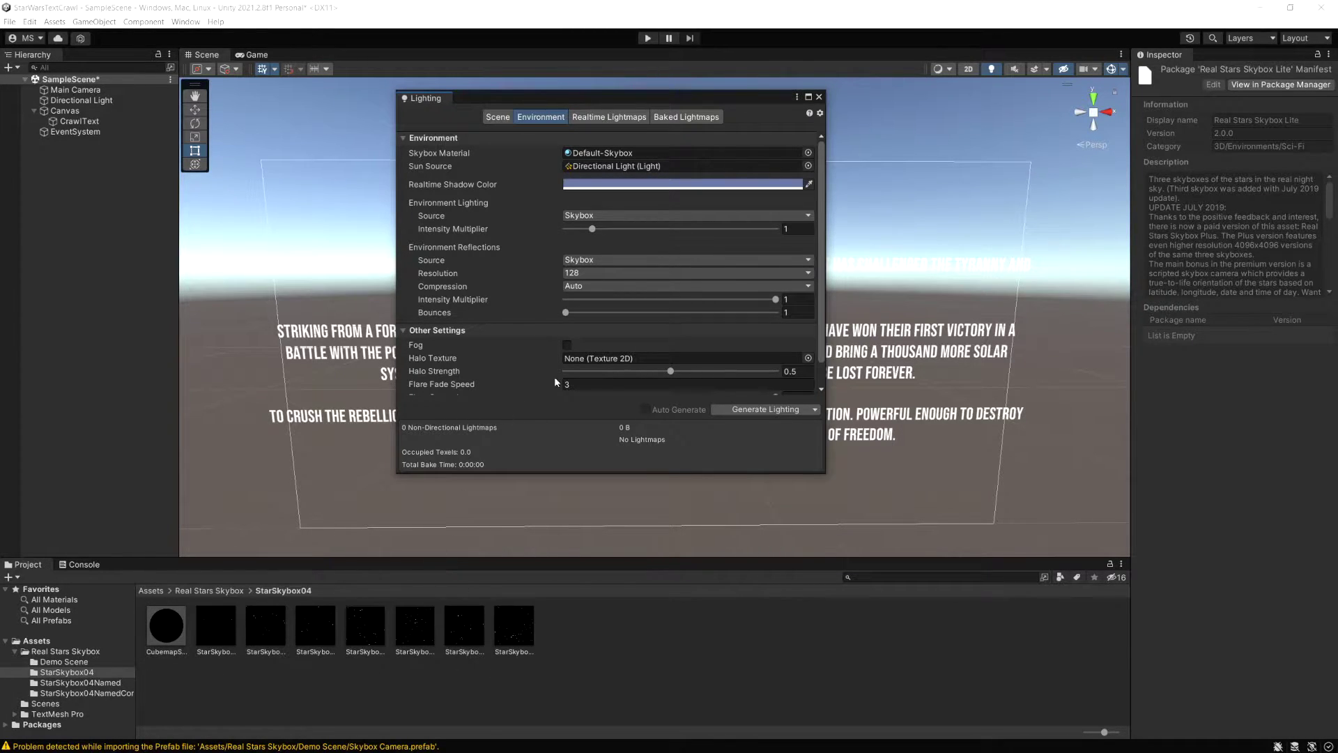
pyautogui.click(808, 153)
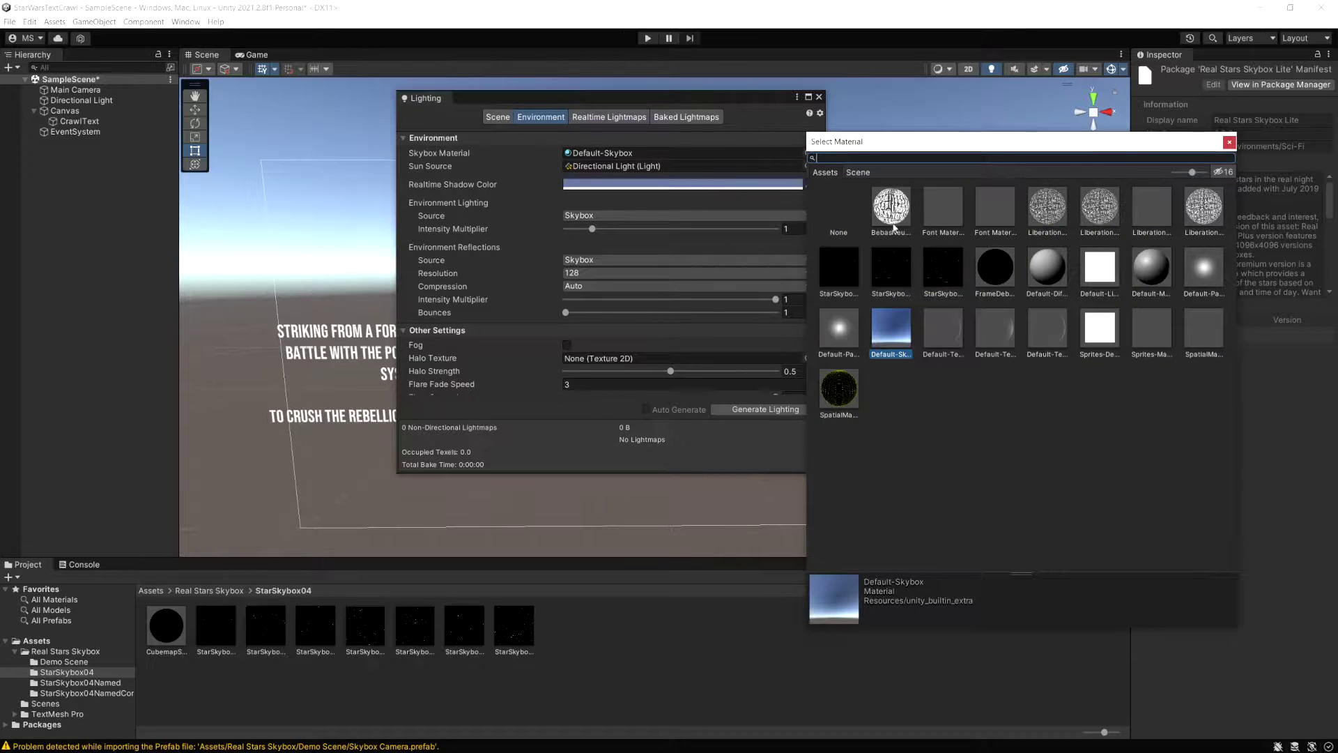
pyautogui.click(840, 274)
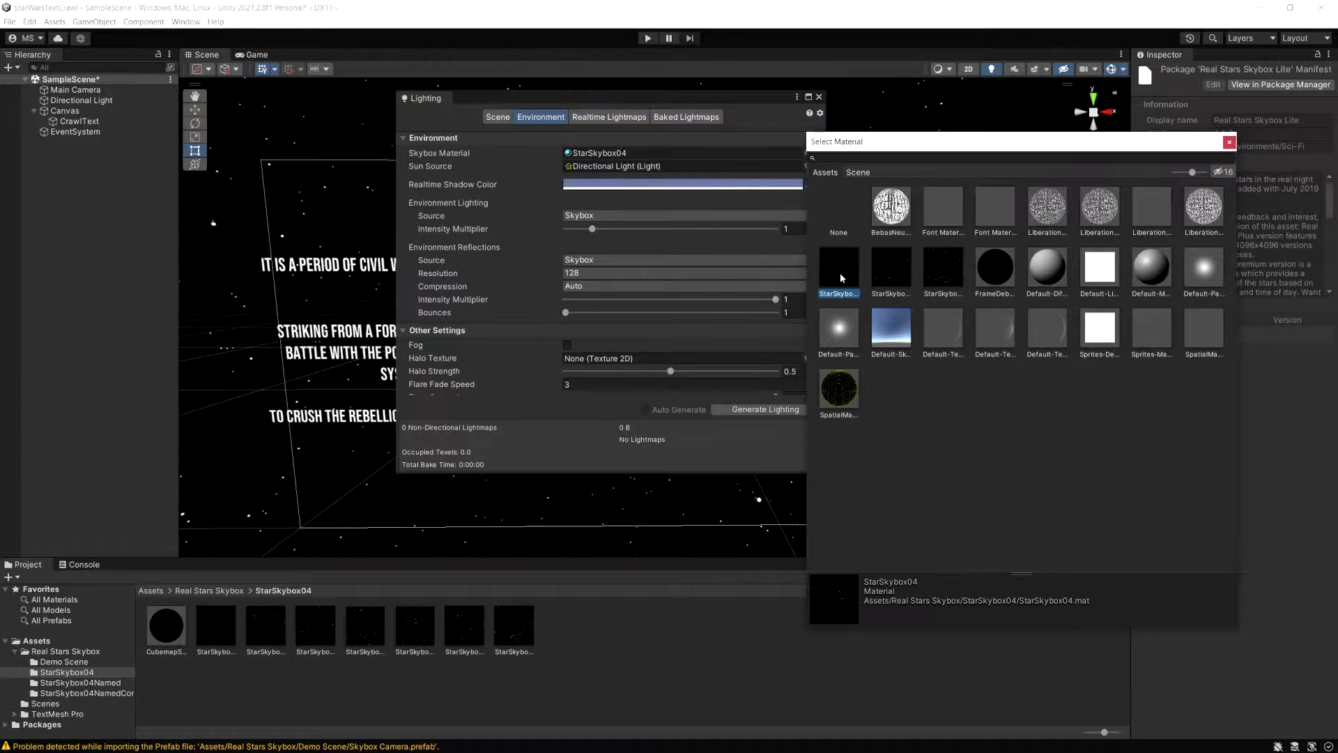
pyautogui.doubleClick(839, 274)
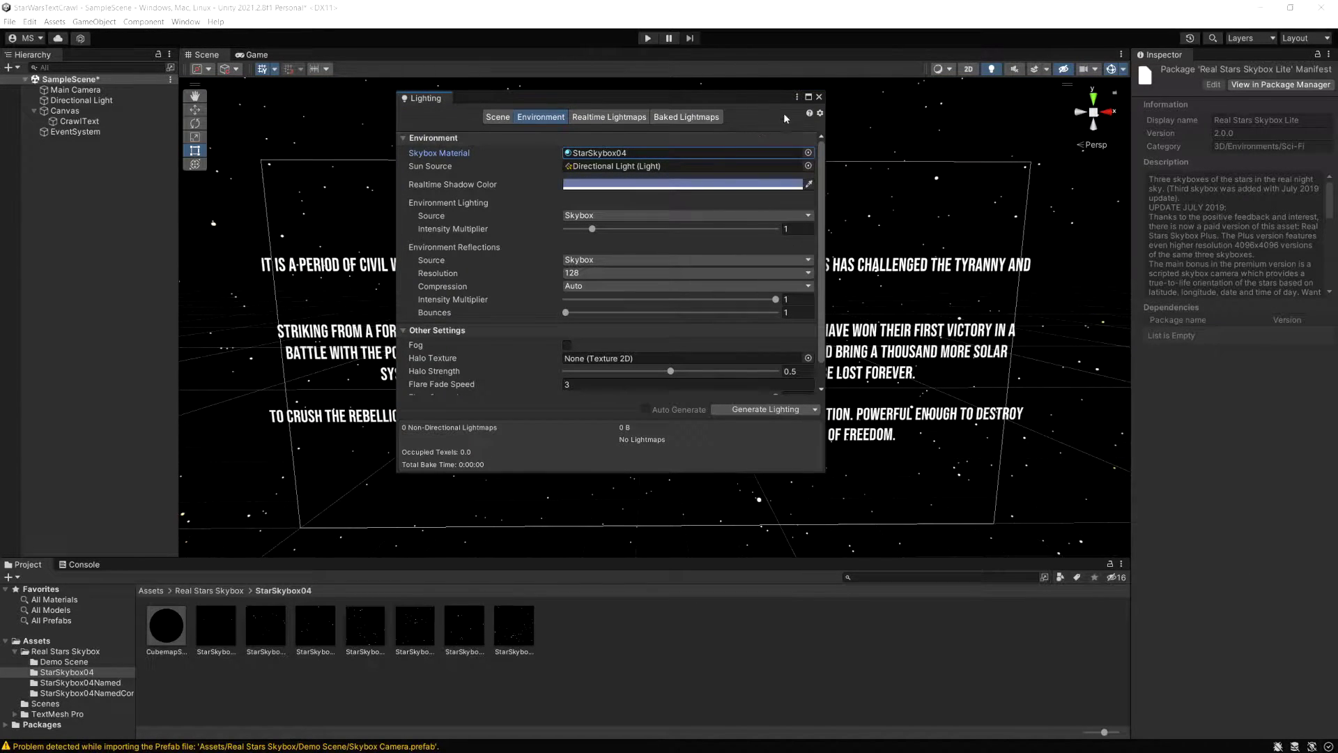
pyautogui.click(818, 97)
pyautogui.click(255, 54)
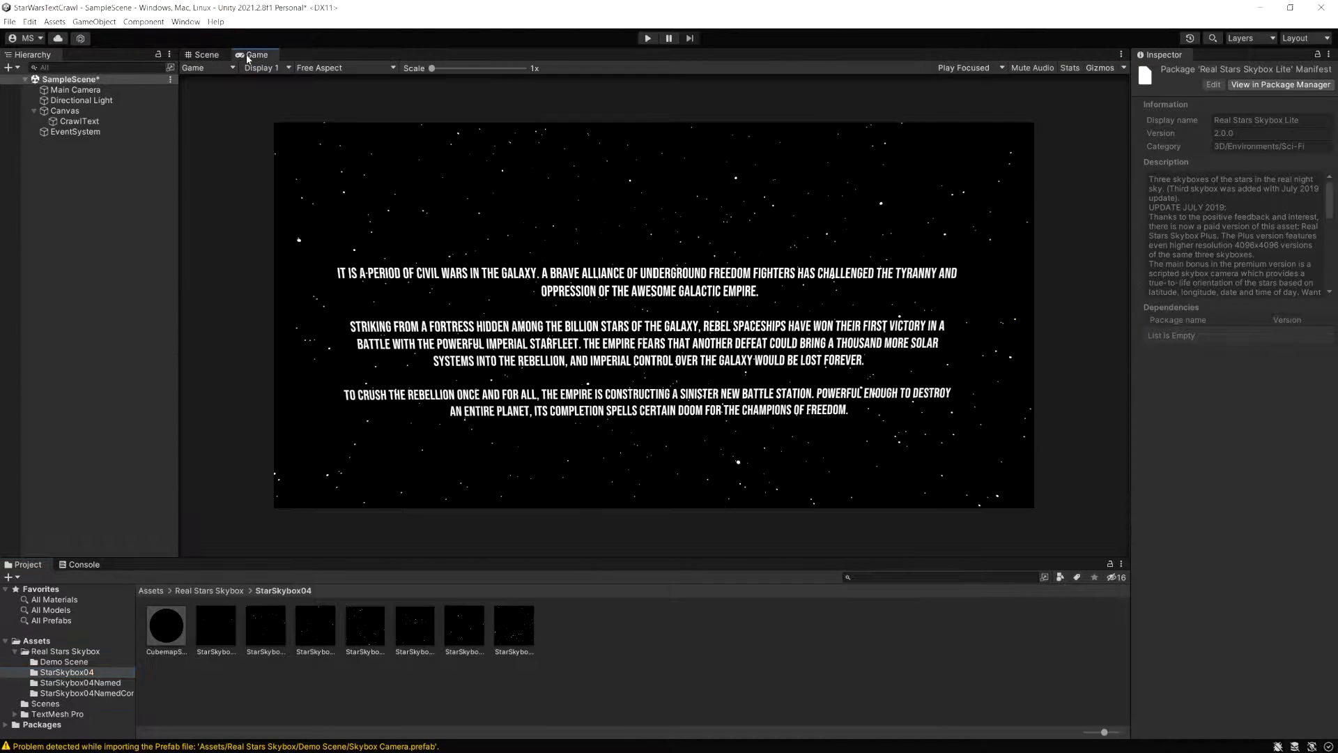
pyautogui.click(207, 54)
pyautogui.click(75, 90)
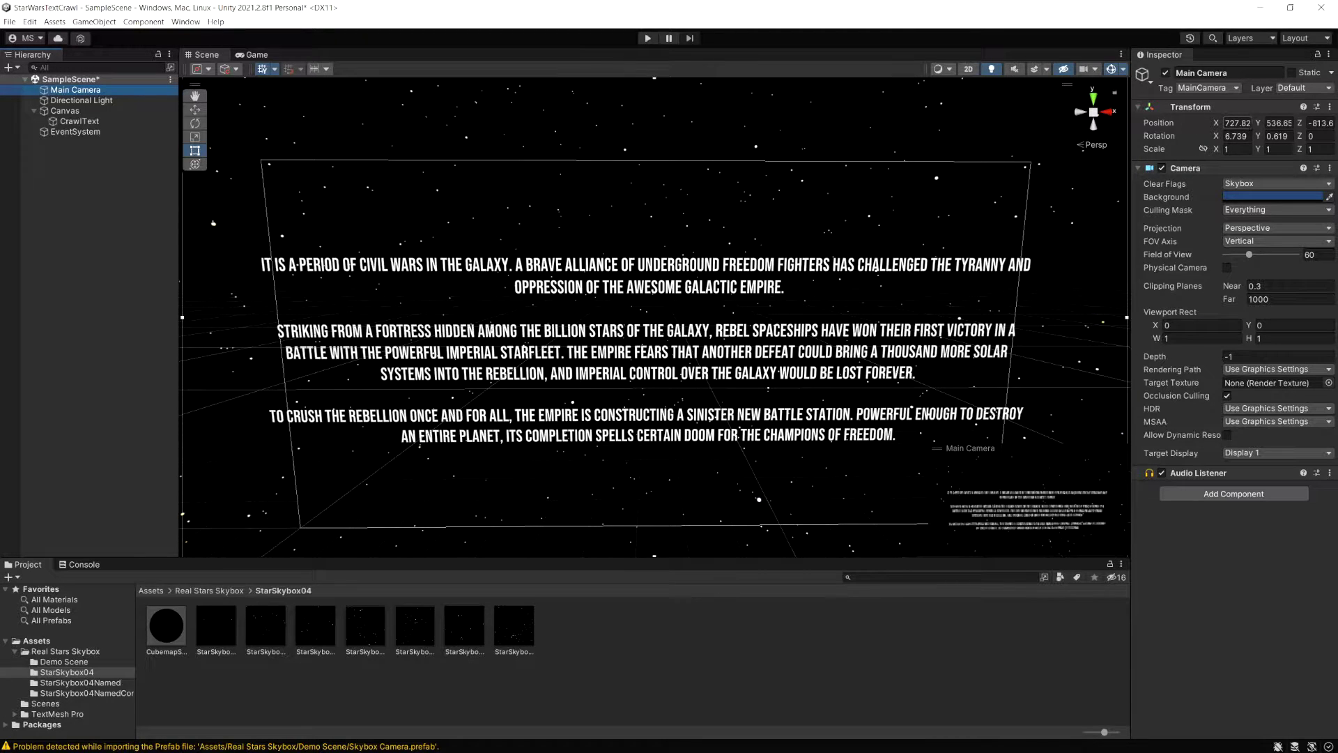
# Step: Set the Main Camera's Rotation X and Y to 0
pyautogui.click(1235, 136)
pyautogui.write('0')
pyautogui.press('Tab')
pyautogui.write('0')
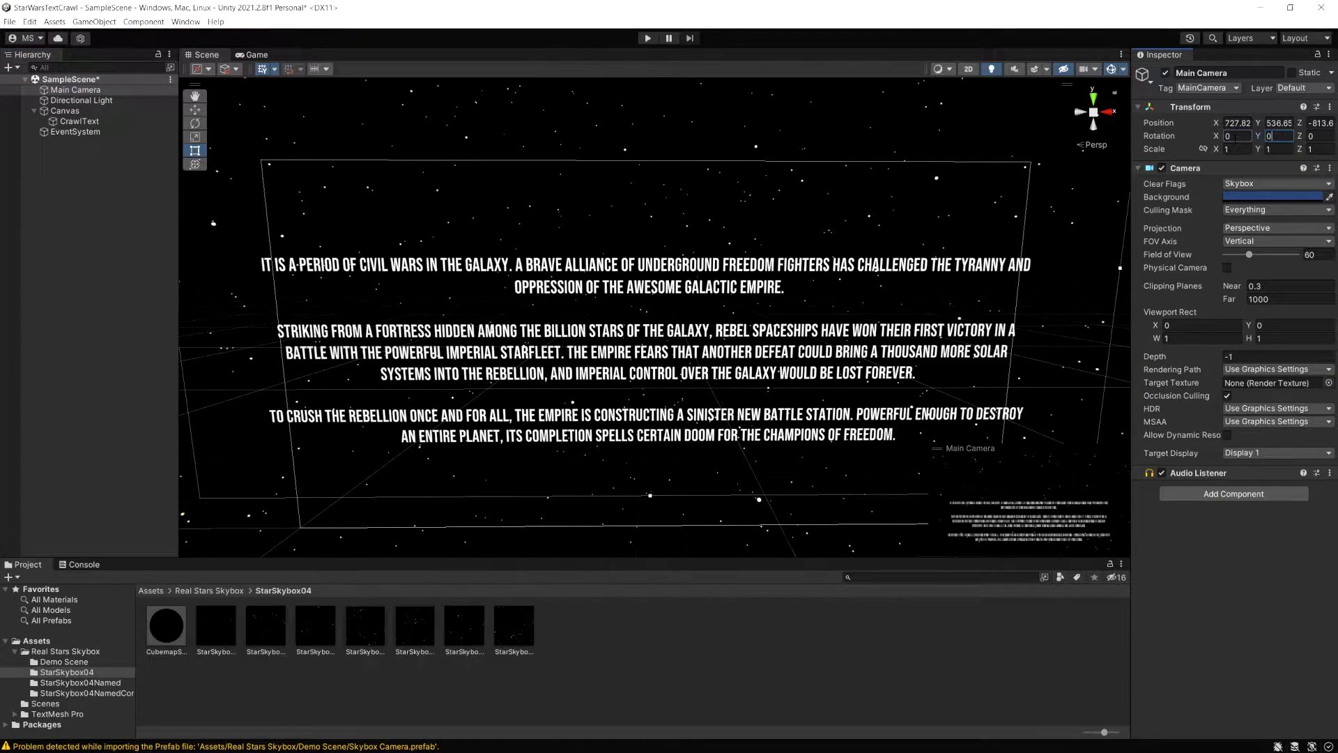
pyautogui.press('Tab')
# Step: Tilt the Canvas back to Rotation X of about 15.16
pyautogui.click(65, 110)
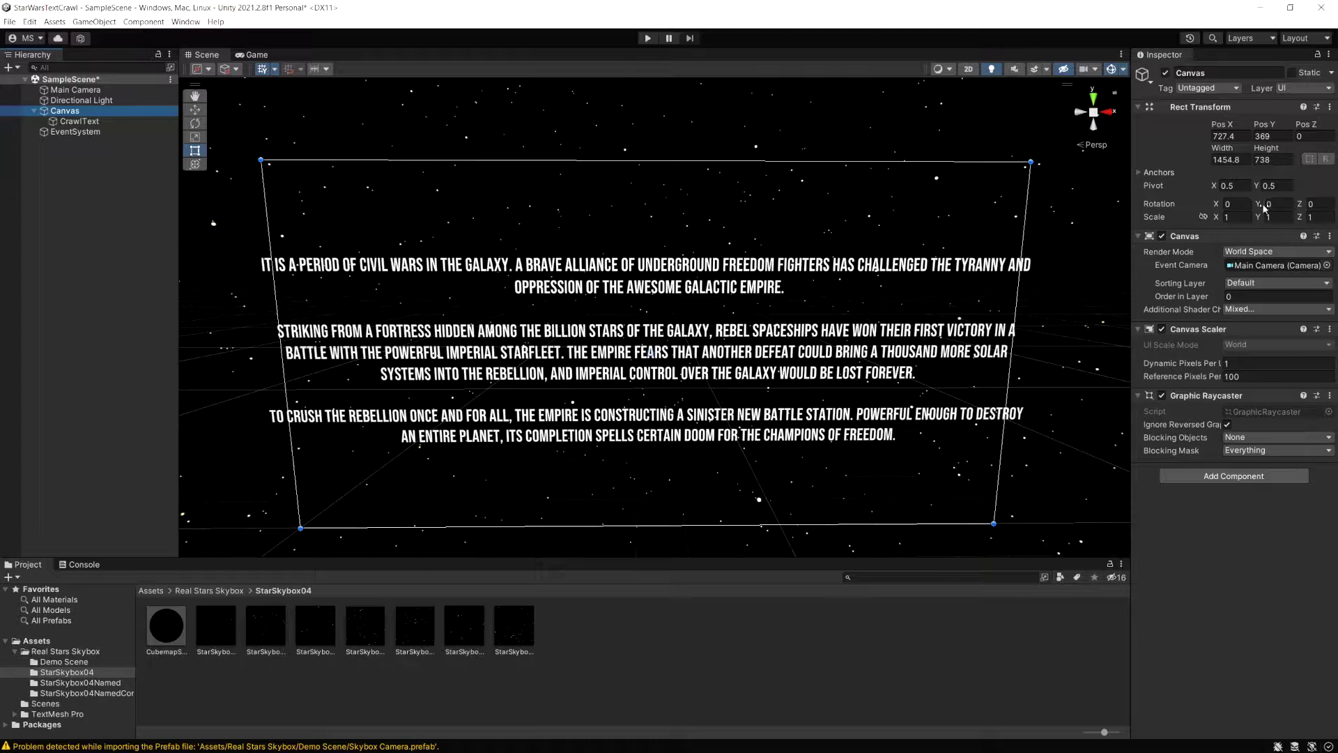
pyautogui.moveTo(1217, 207); pyautogui.dragTo(900, 191)
pyautogui.write('0')
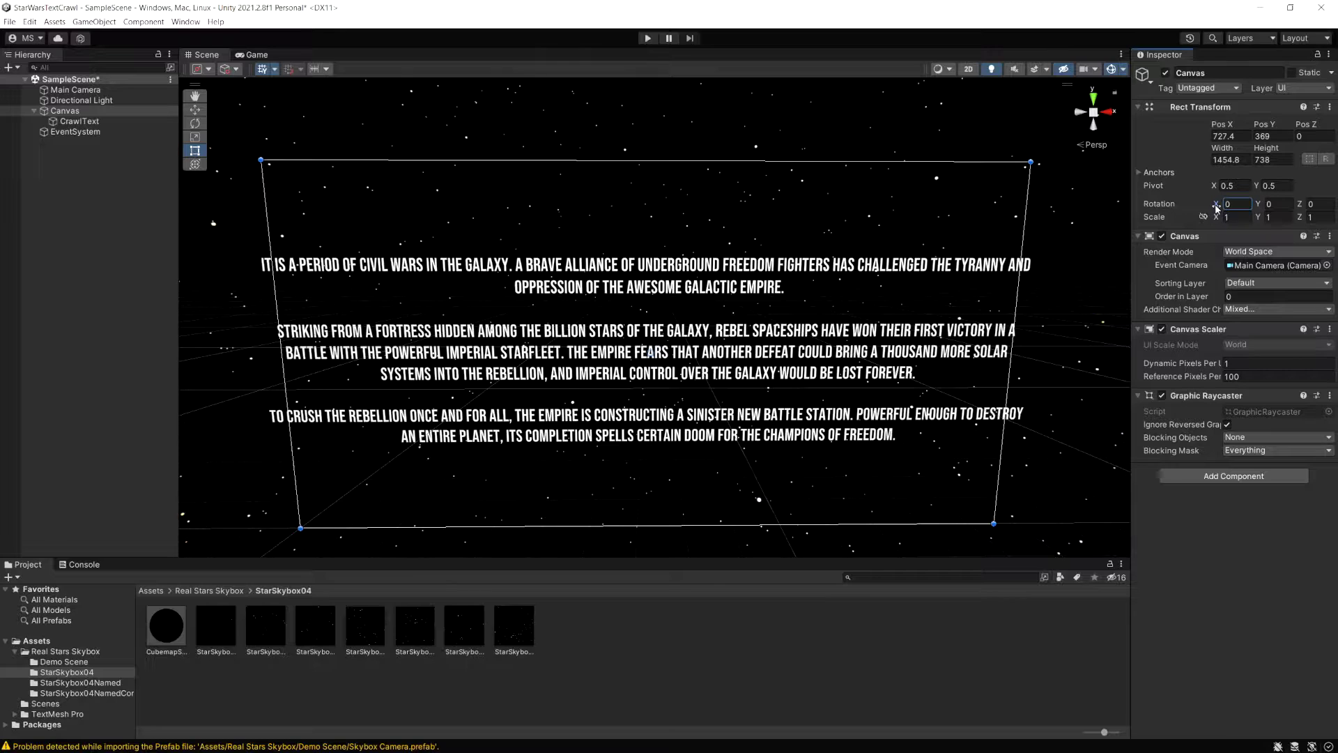
pyautogui.moveTo(1216, 208); pyautogui.dragTo(854, 207)
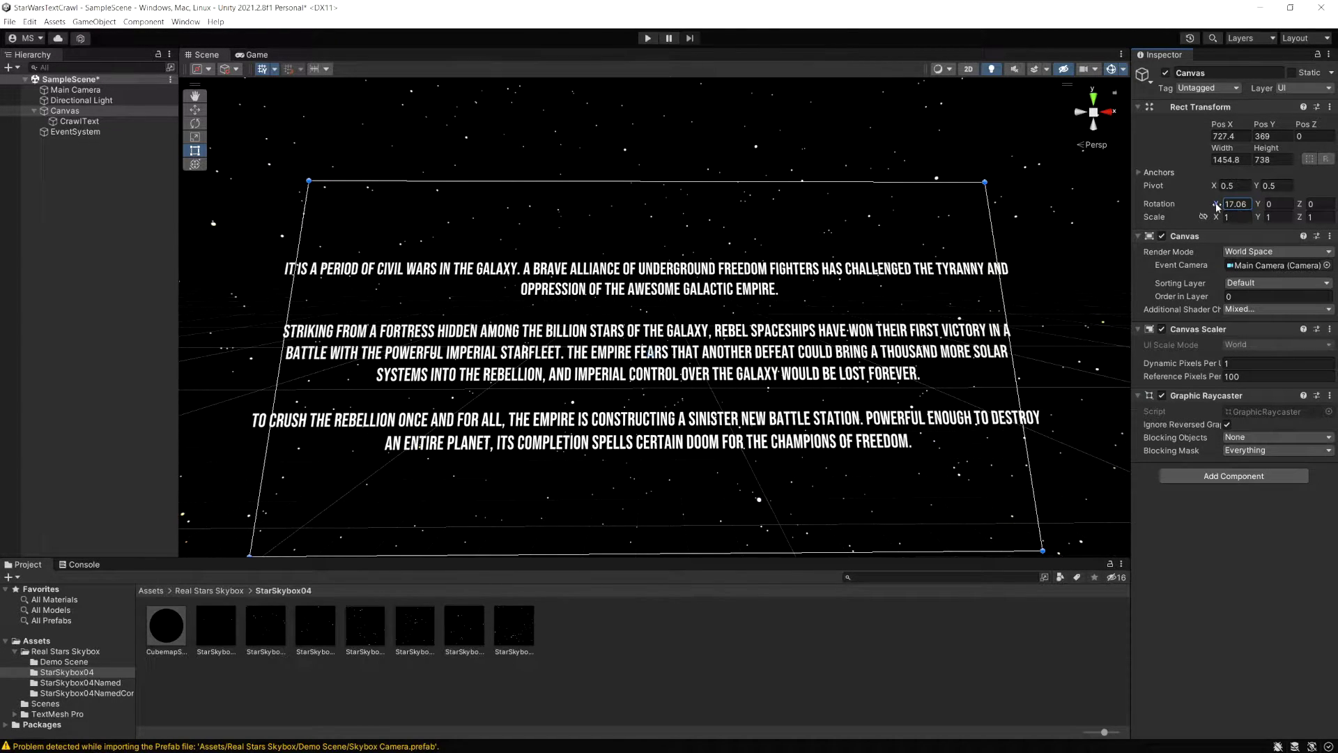
pyautogui.moveTo(1219, 209); pyautogui.dragTo(1171, 209)
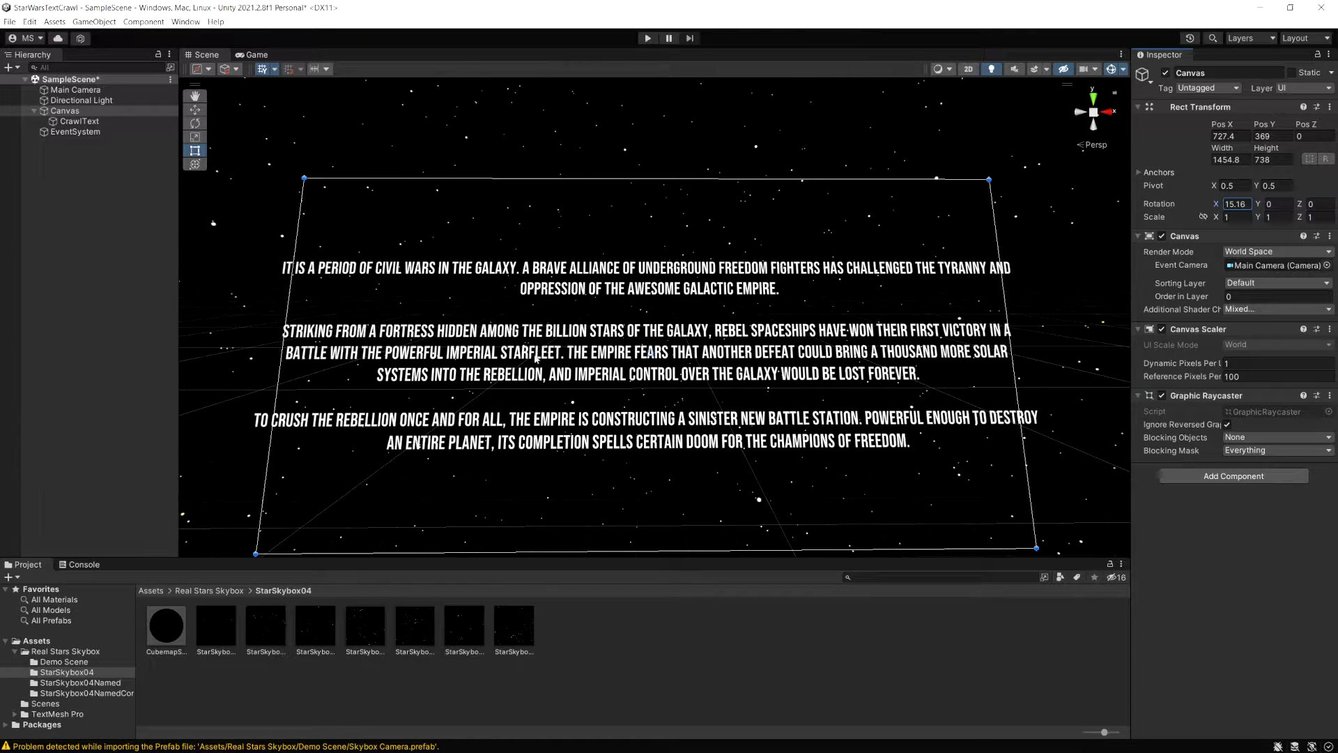
# Step: Set the CrawlText font size from 36 to 50 and check it in the Game view
pyautogui.click(80, 120)
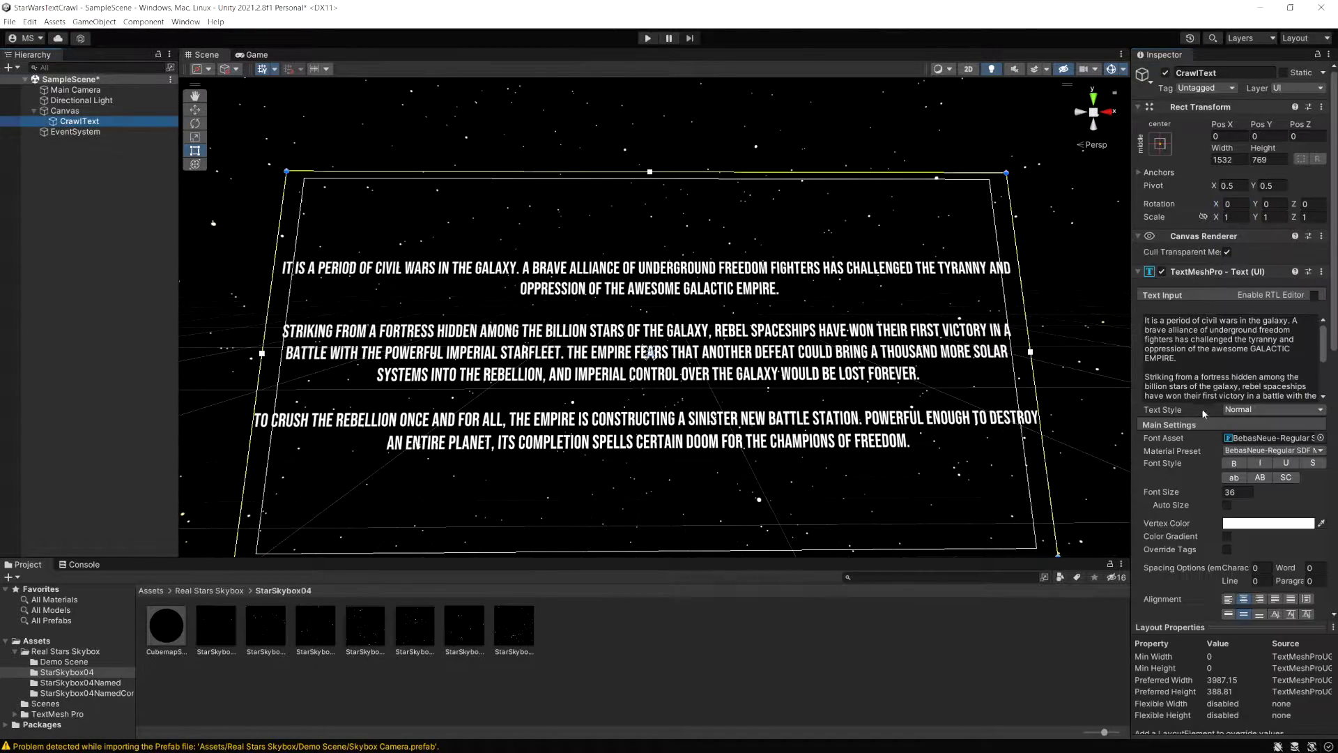
pyautogui.click(1237, 492)
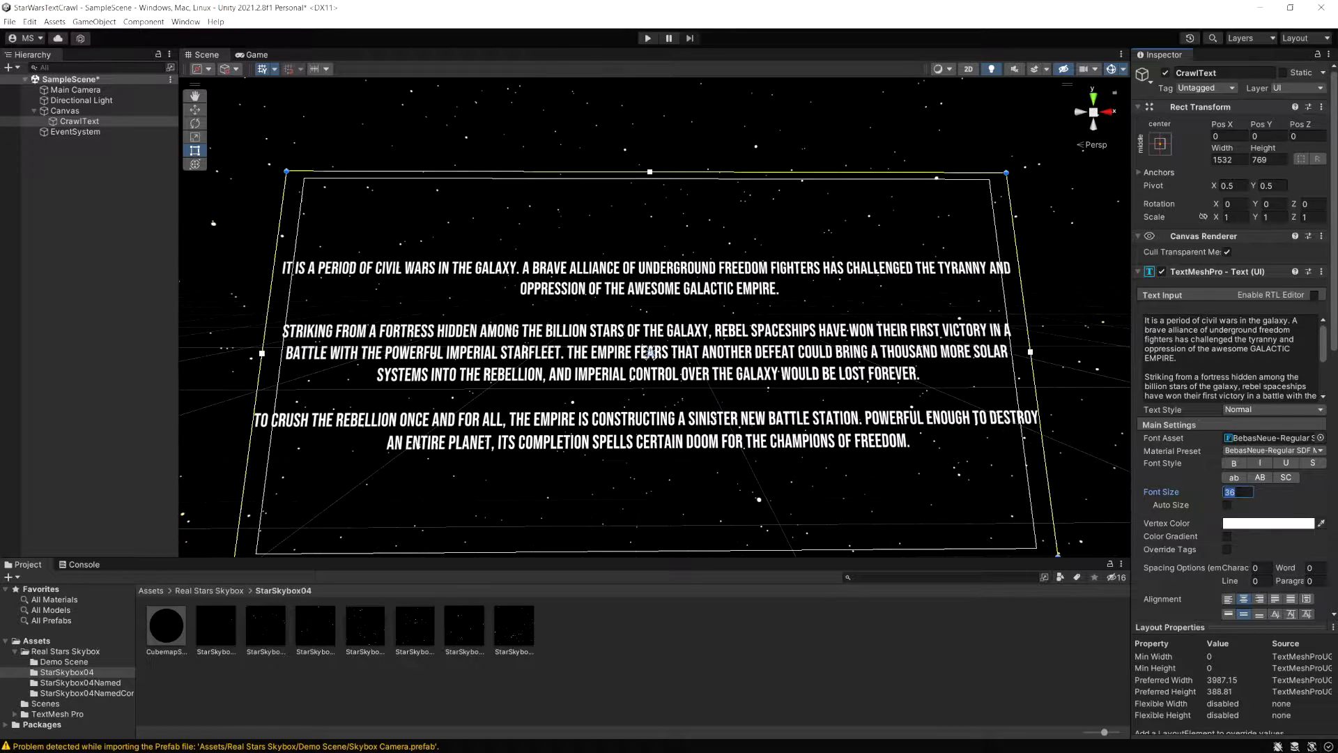
pyautogui.write('50')
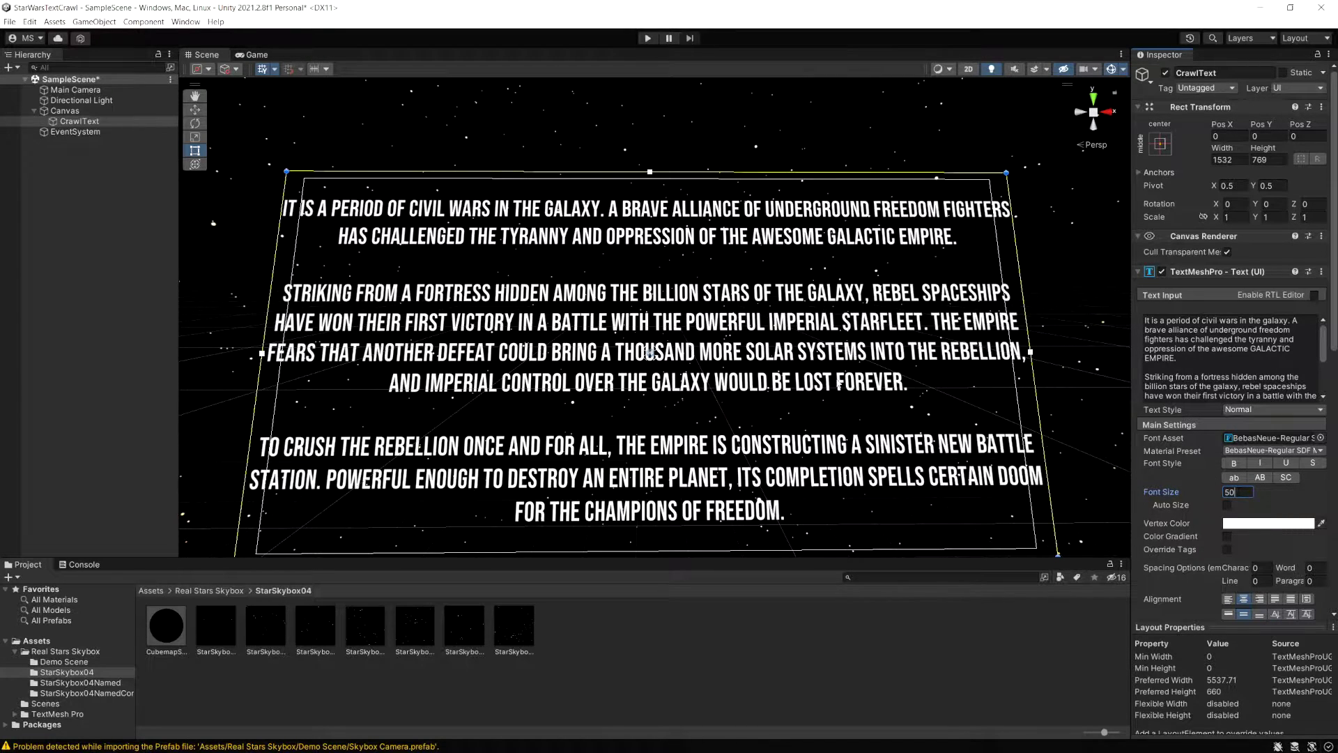
pyautogui.click(256, 55)
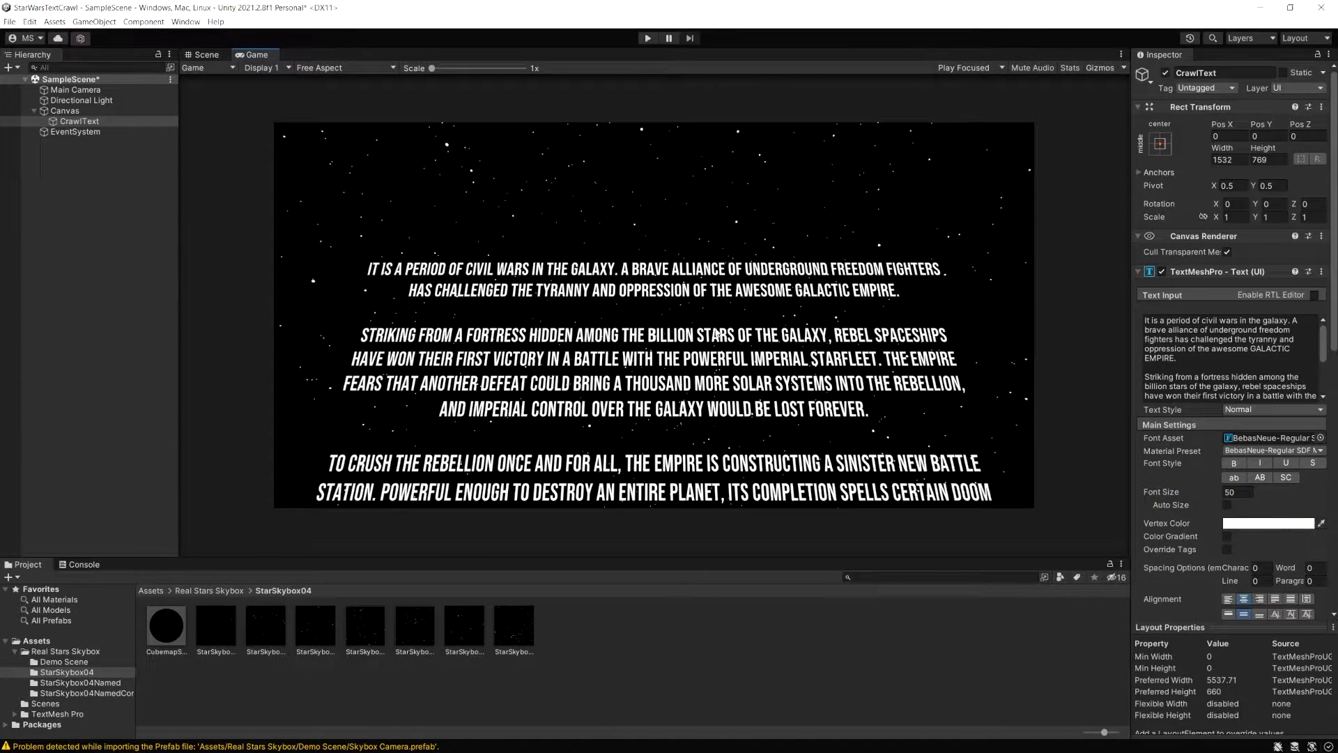
# Step: Change the text's Vertex Color to yellow with the blue channel at 0
pyautogui.click(1267, 526)
pyautogui.moveTo(1292, 437); pyautogui.dragTo(1289, 428)
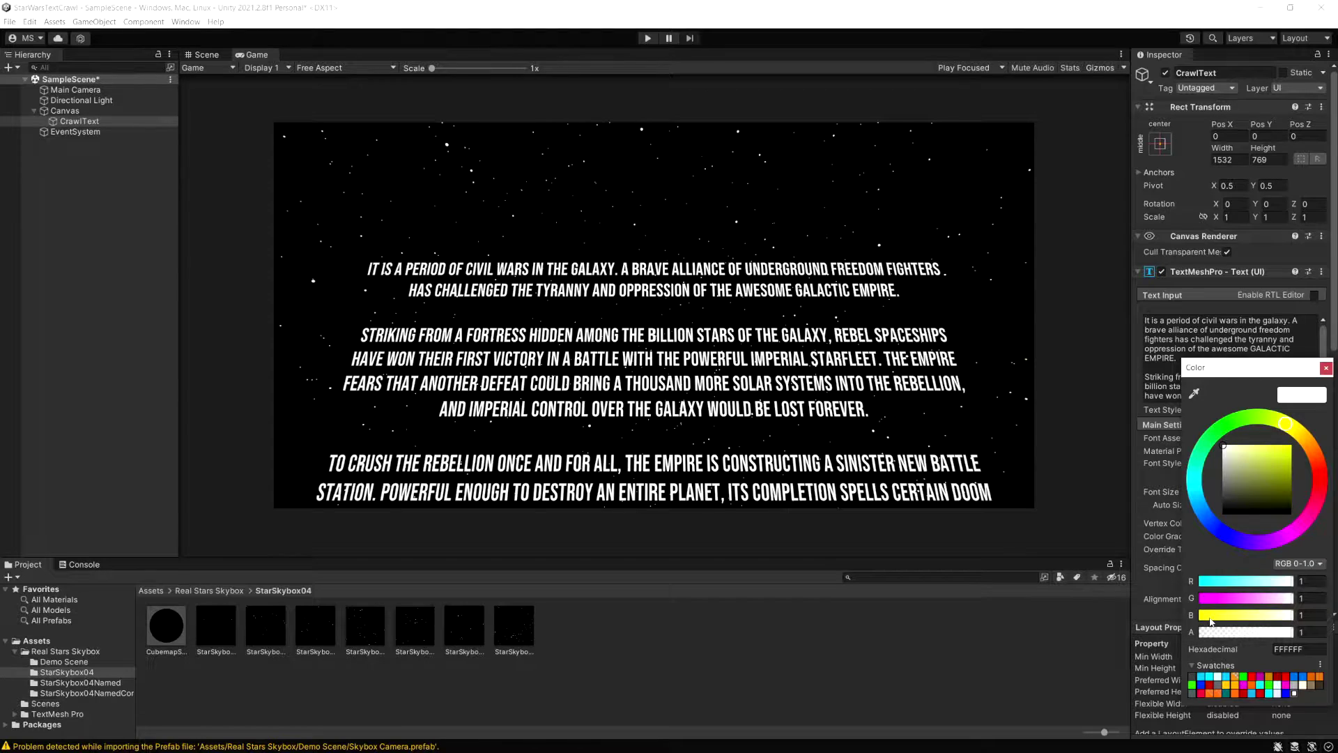
pyautogui.click(1200, 615)
pyautogui.click(1326, 368)
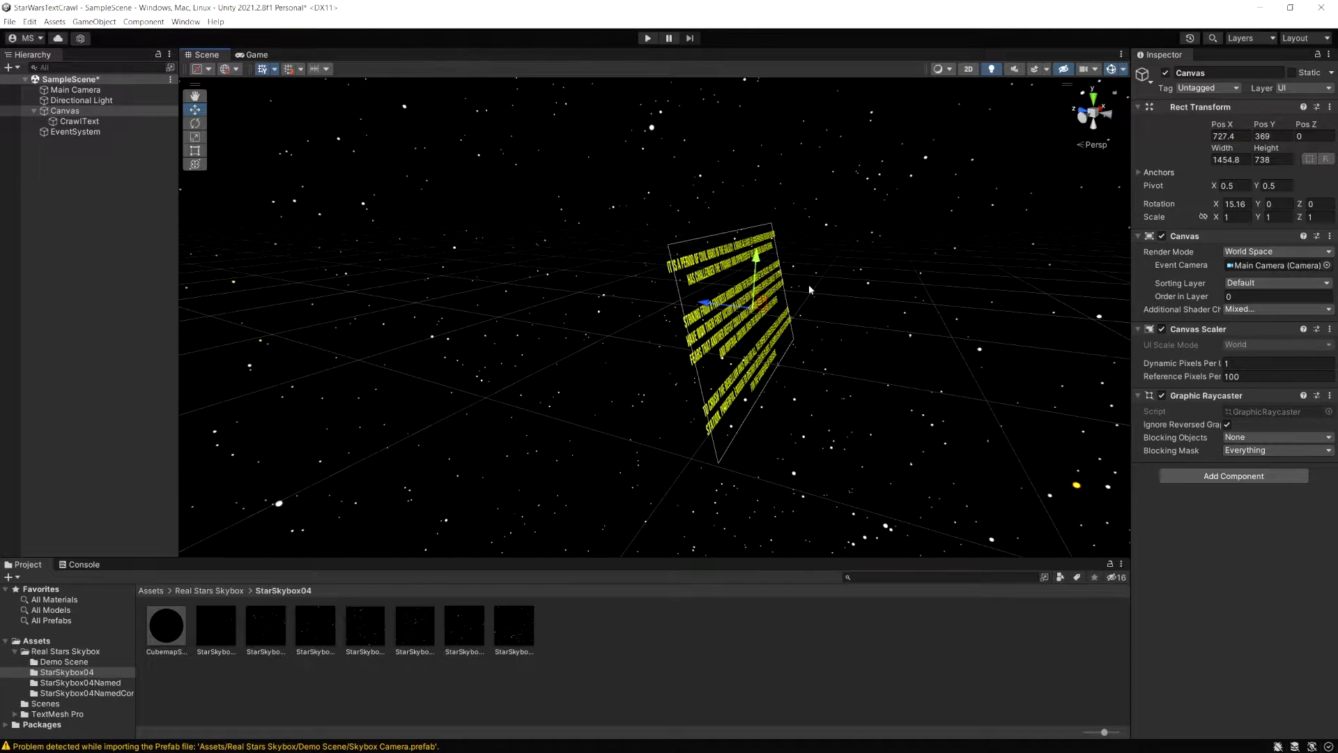
# Step: Scrub the Canvas Pos Y up to 505 while watching the crawl in the Game view
pyautogui.click(256, 55)
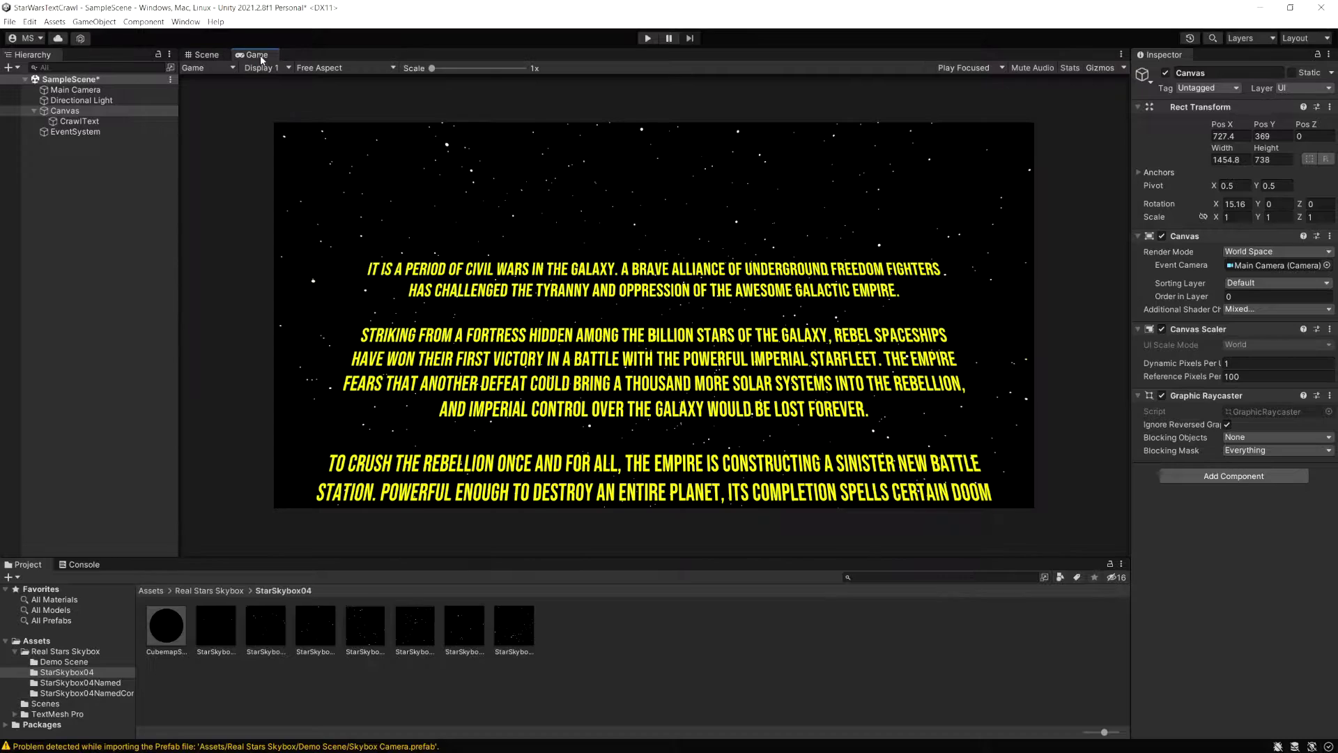
pyautogui.moveTo(1267, 126); pyautogui.dragTo(211, 69)
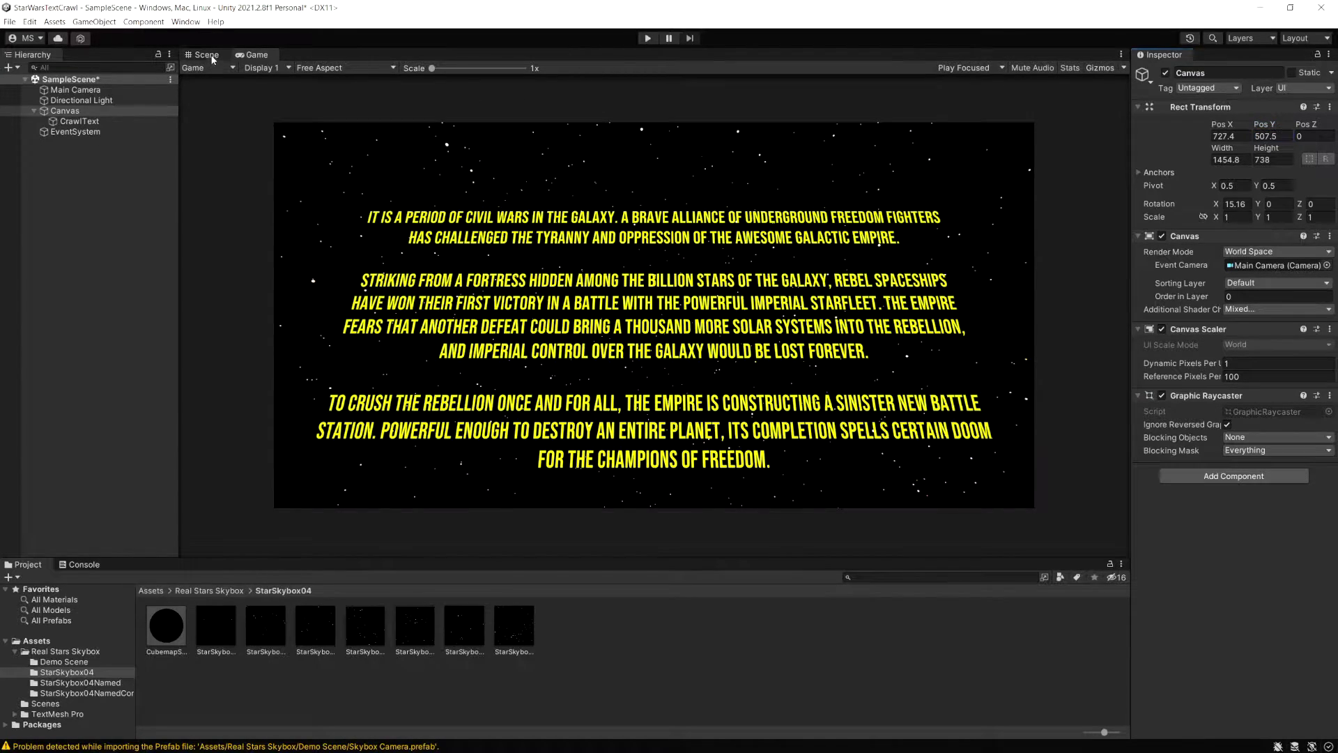
pyautogui.click(206, 54)
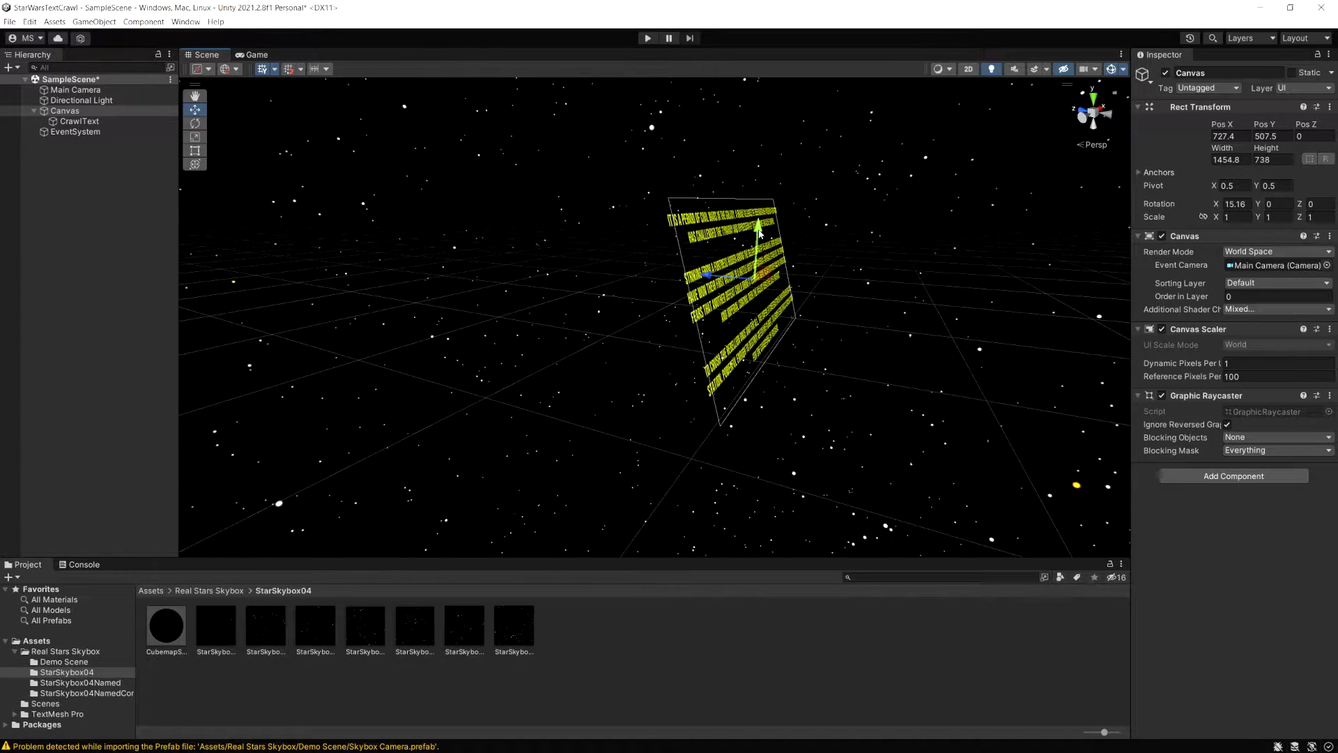
# Step: Nudge the canvas height, switch move handles to Local, and undo a trial tilted move
pyautogui.moveTo(757, 244)
pyautogui.mouseDown()
pyautogui.moveTo(759, 119)
pyautogui.moveTo(762, 244)
pyautogui.mouseUp()
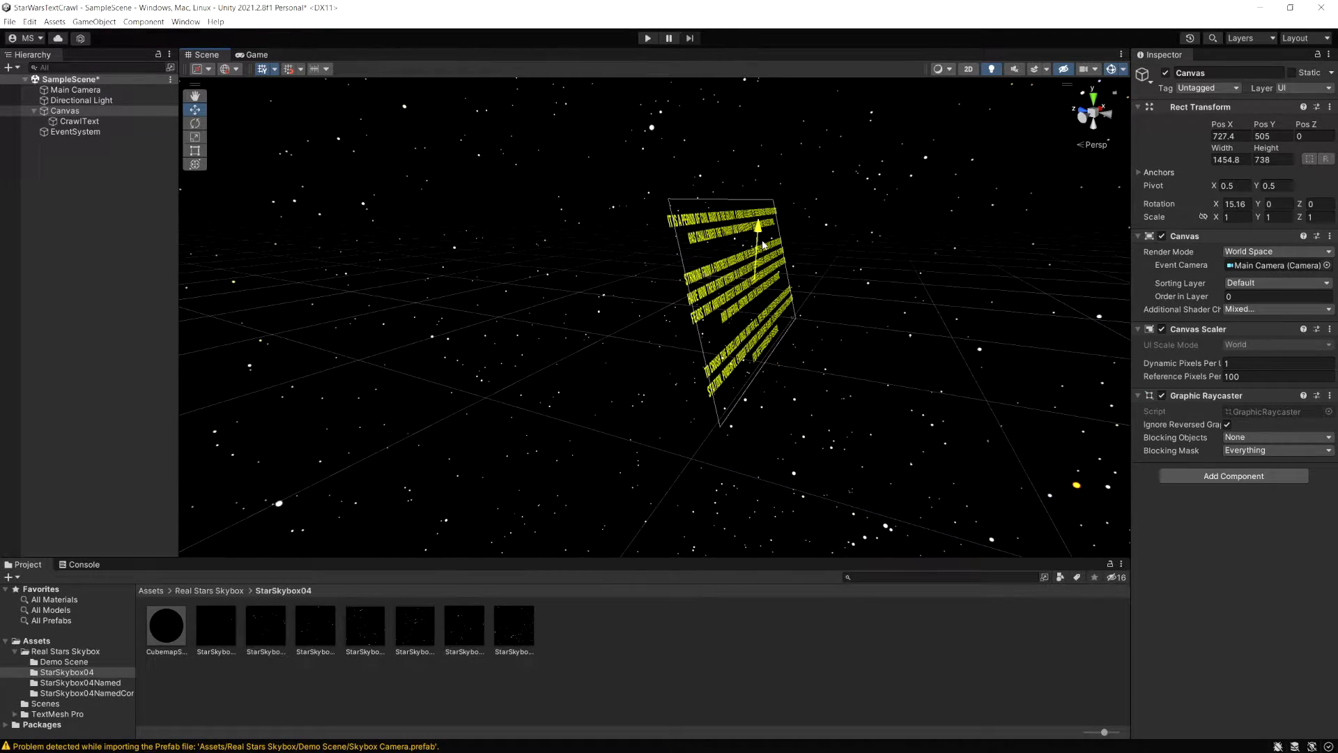
pyautogui.click(216, 70)
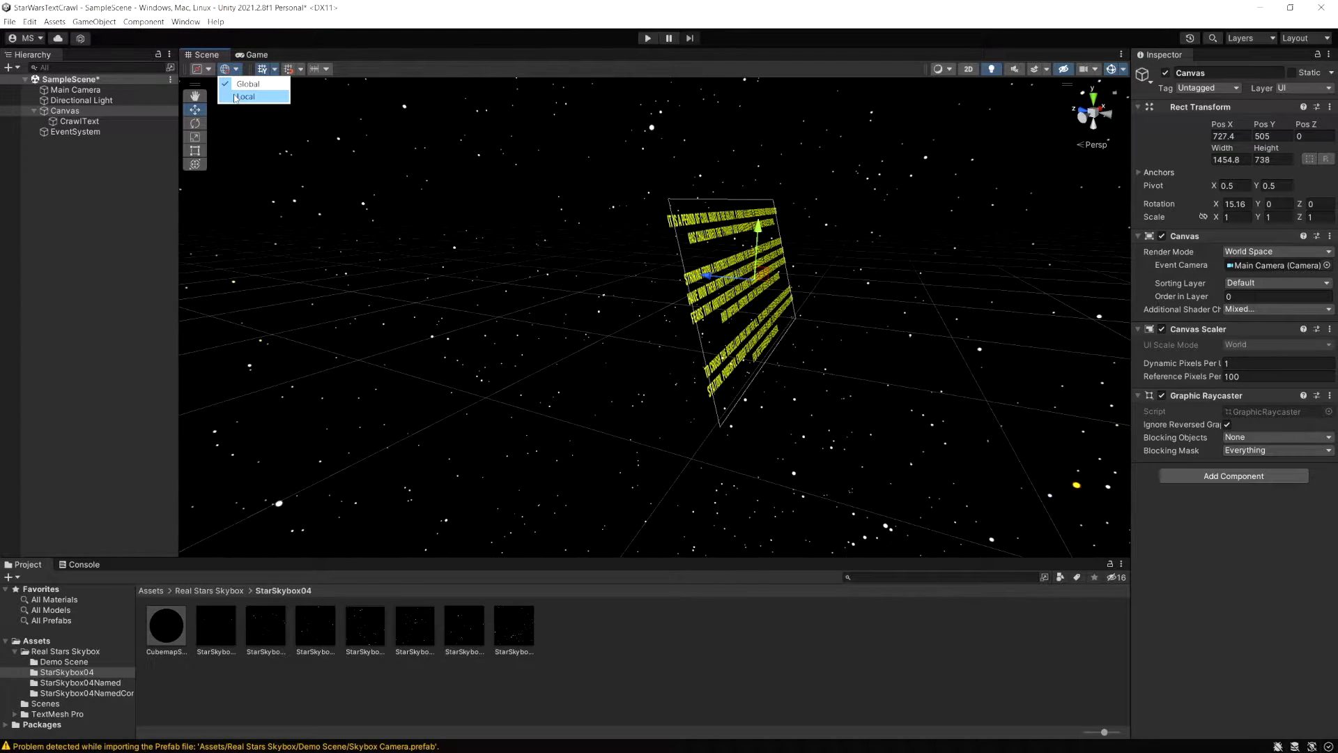
pyautogui.click(237, 97)
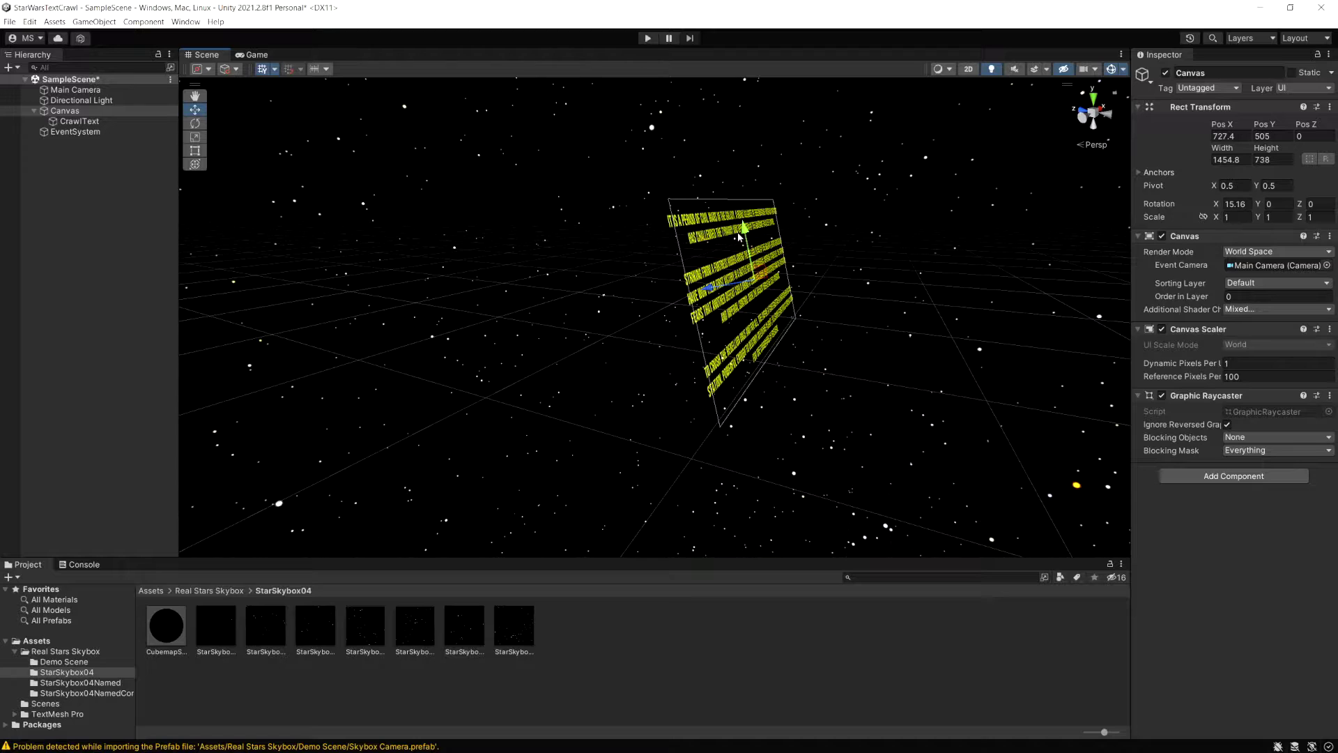
pyautogui.moveTo(740, 237); pyautogui.dragTo(699, 96)
pyautogui.hotkey('ctrl', 'z')
pyautogui.click(65, 111)
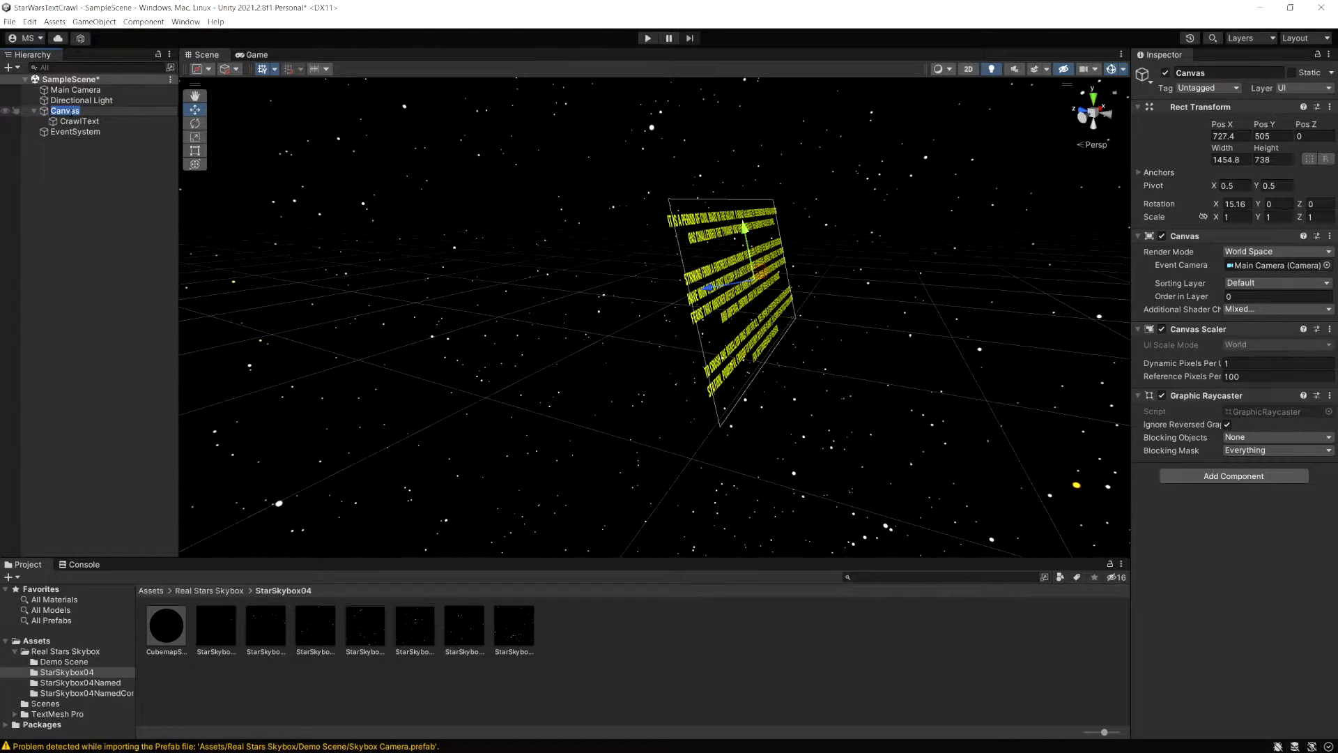
# Step: Rename the canvas to CrawlTextCanvas and attach a newly created TextCrawler script to it
pyautogui.write('CrawkllTextCanvas')
pyautogui.press('Return')
pyautogui.click(1213, 476)
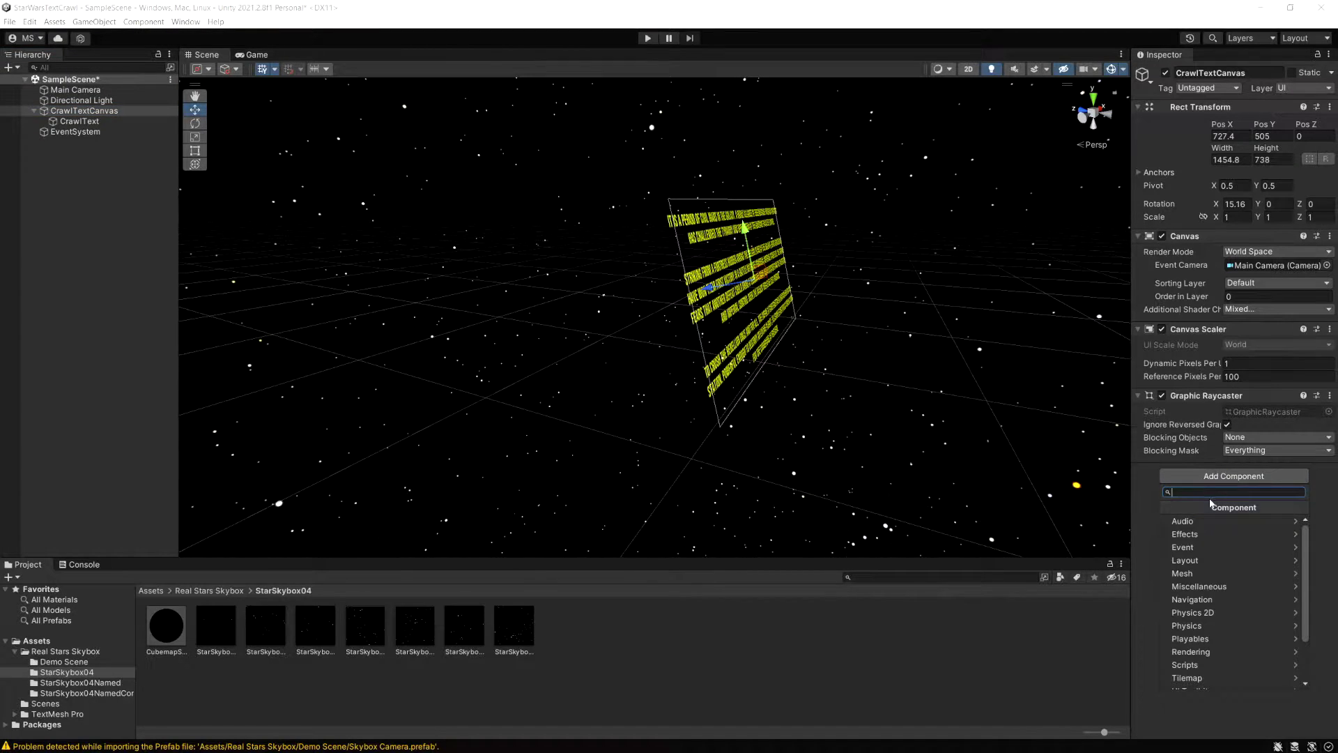
pyautogui.write('Text')
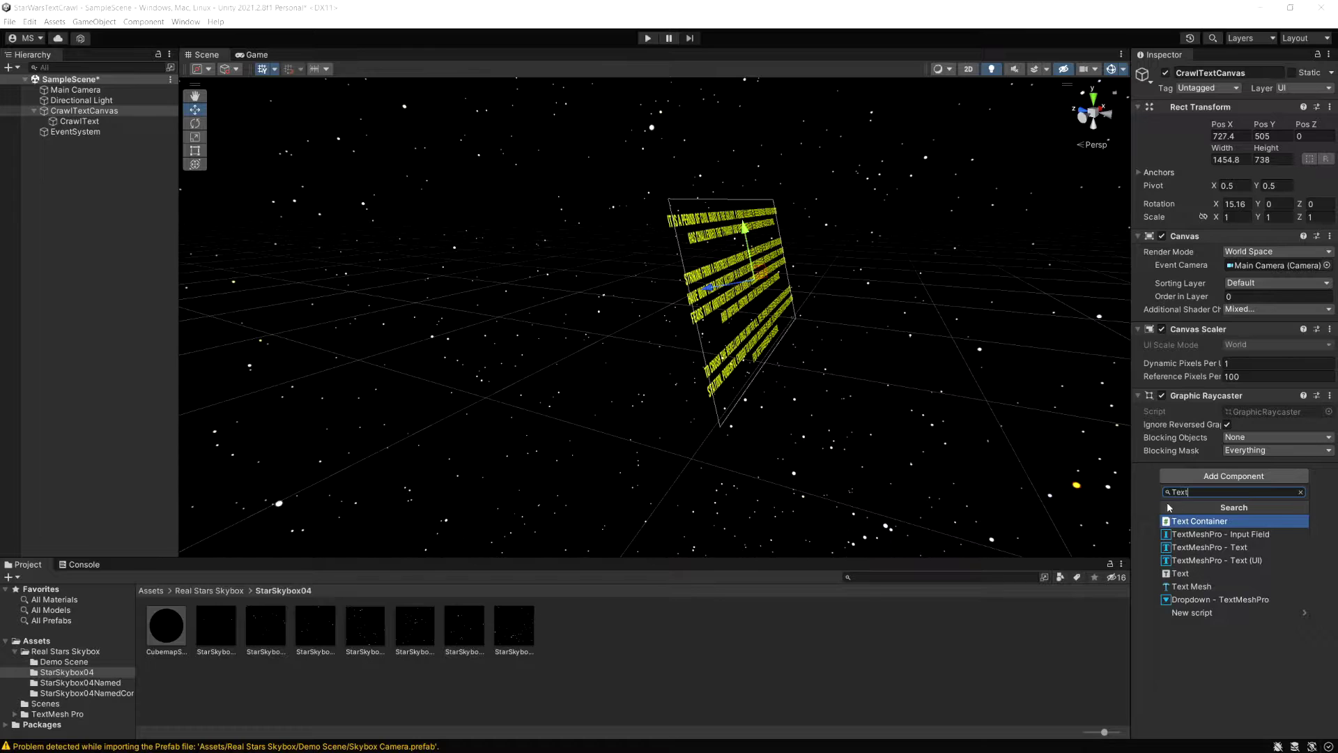
pyautogui.write('Crawler')
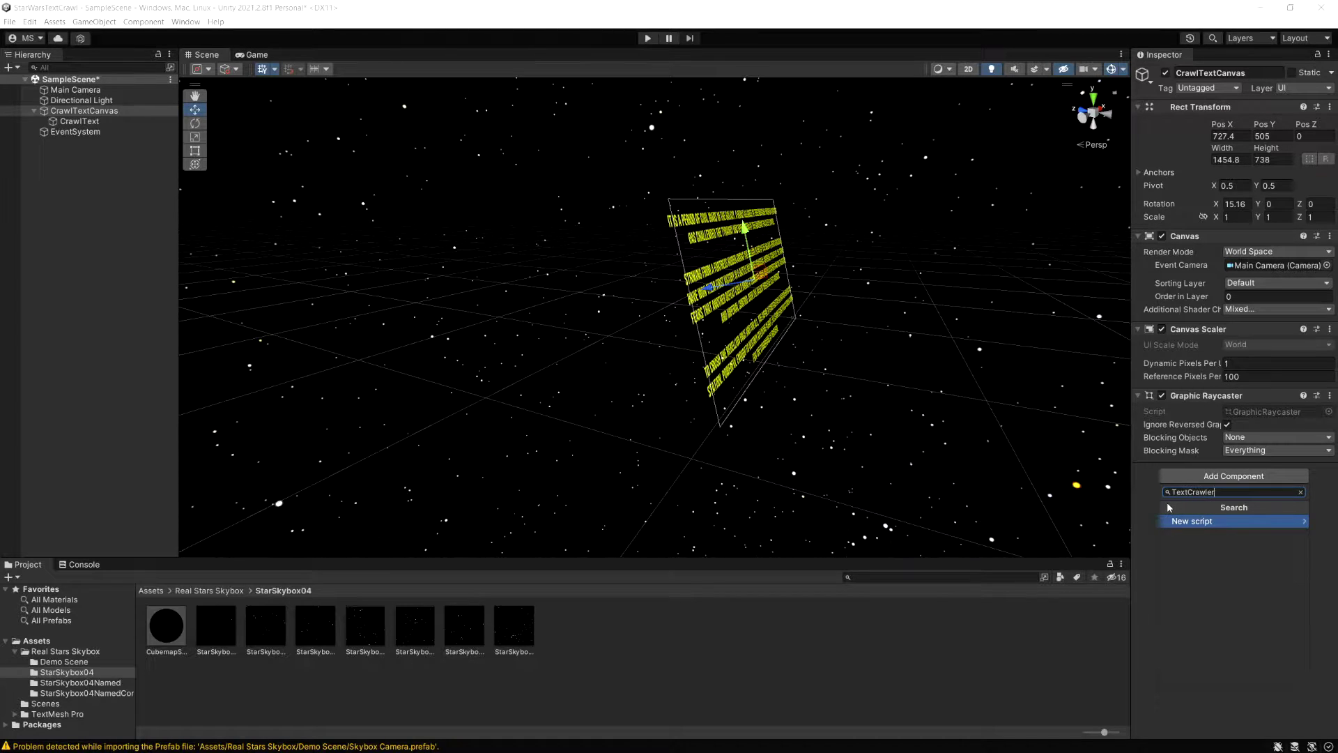
pyautogui.click(1185, 521)
pyautogui.click(1233, 677)
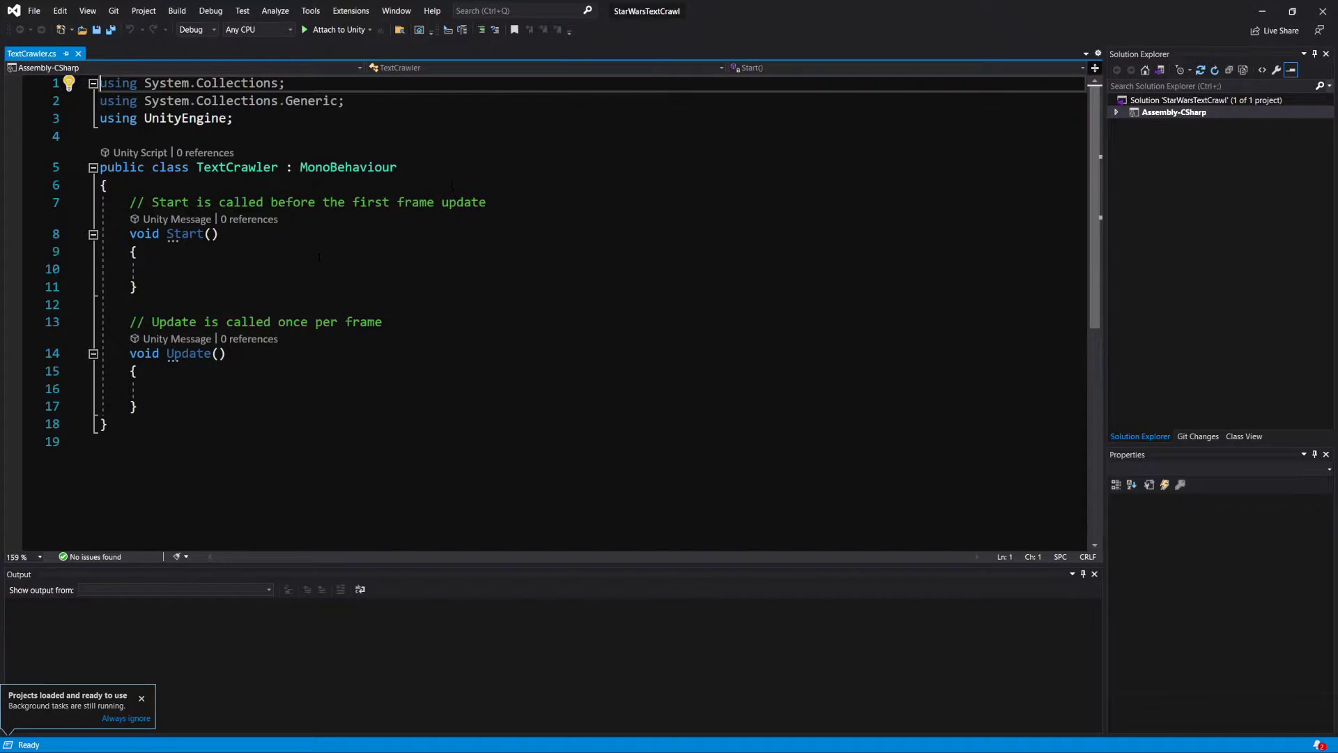
# Step: Replace the Start method with a [SerializeField] private float _scrollSpeed = 20f field
pyautogui.moveTo(130, 202); pyautogui.dragTo(168, 286)
pyautogui.press('BackSpace')
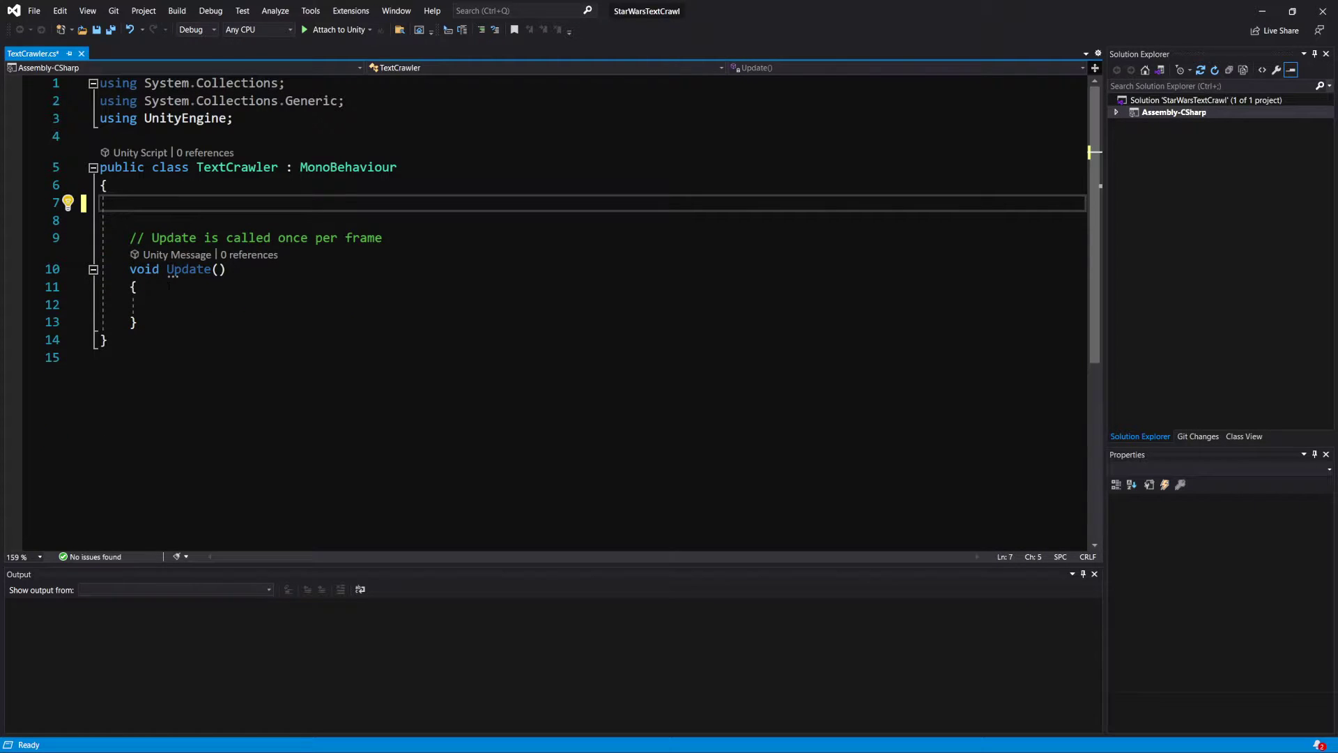
pyautogui.press('Return')
pyautogui.write('[serializeField] private ')
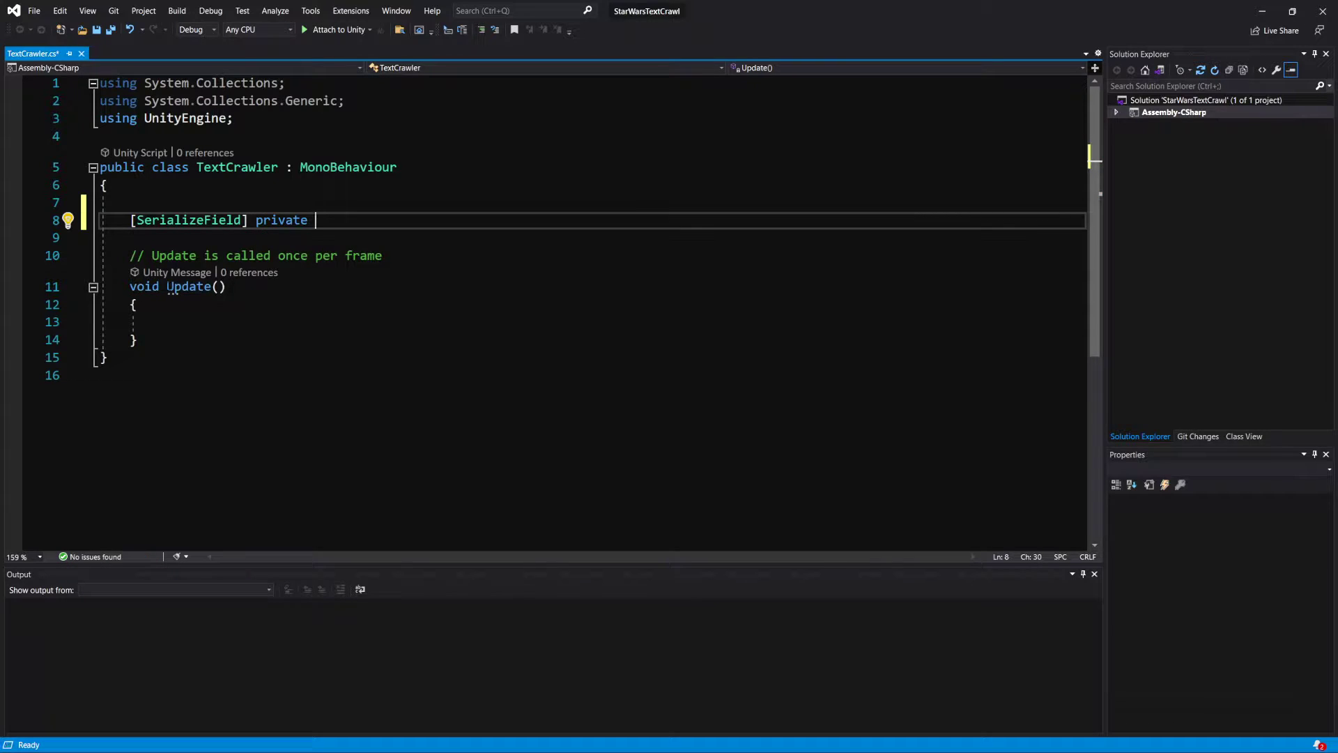
pyautogui.write('float _spe')
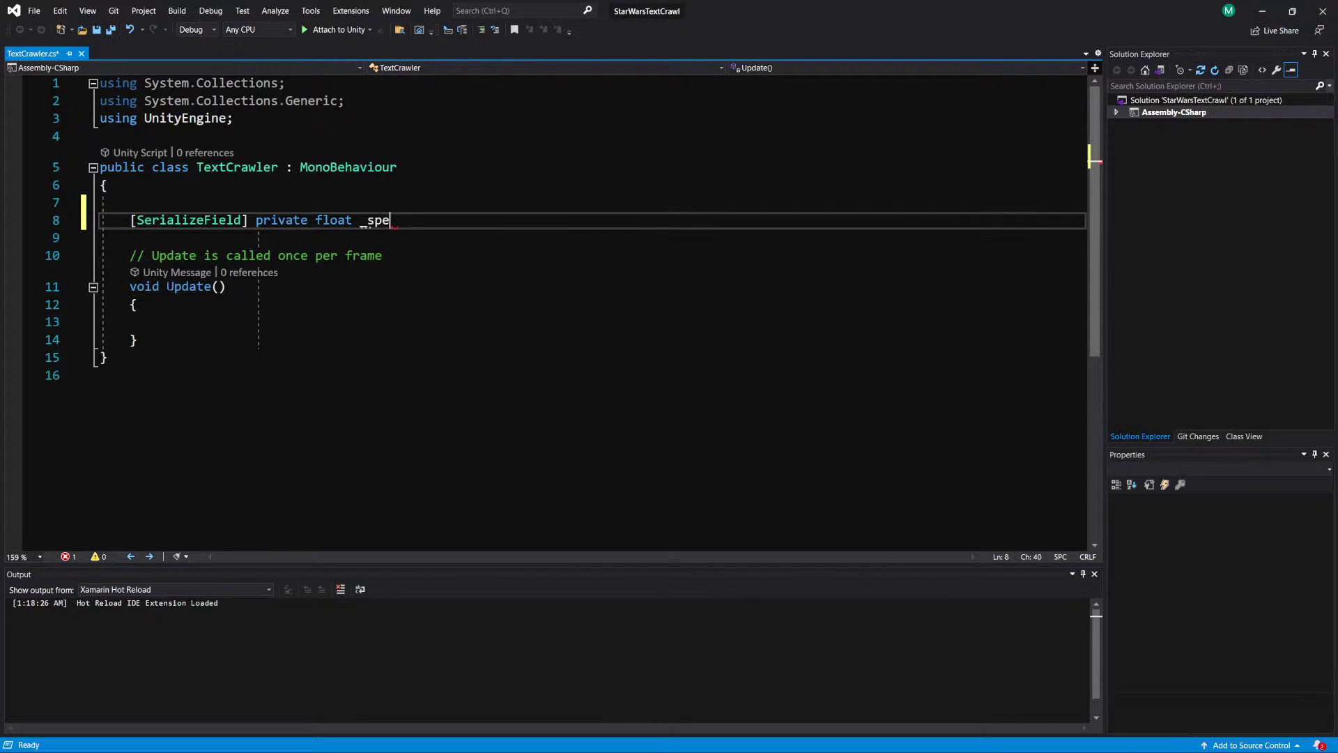
pyautogui.press('BackSpace')
pyautogui.press('BackSpace')
pyautogui.press('BackSpace')
pyautogui.write('scrollSp')
pyautogui.write('eed = ')
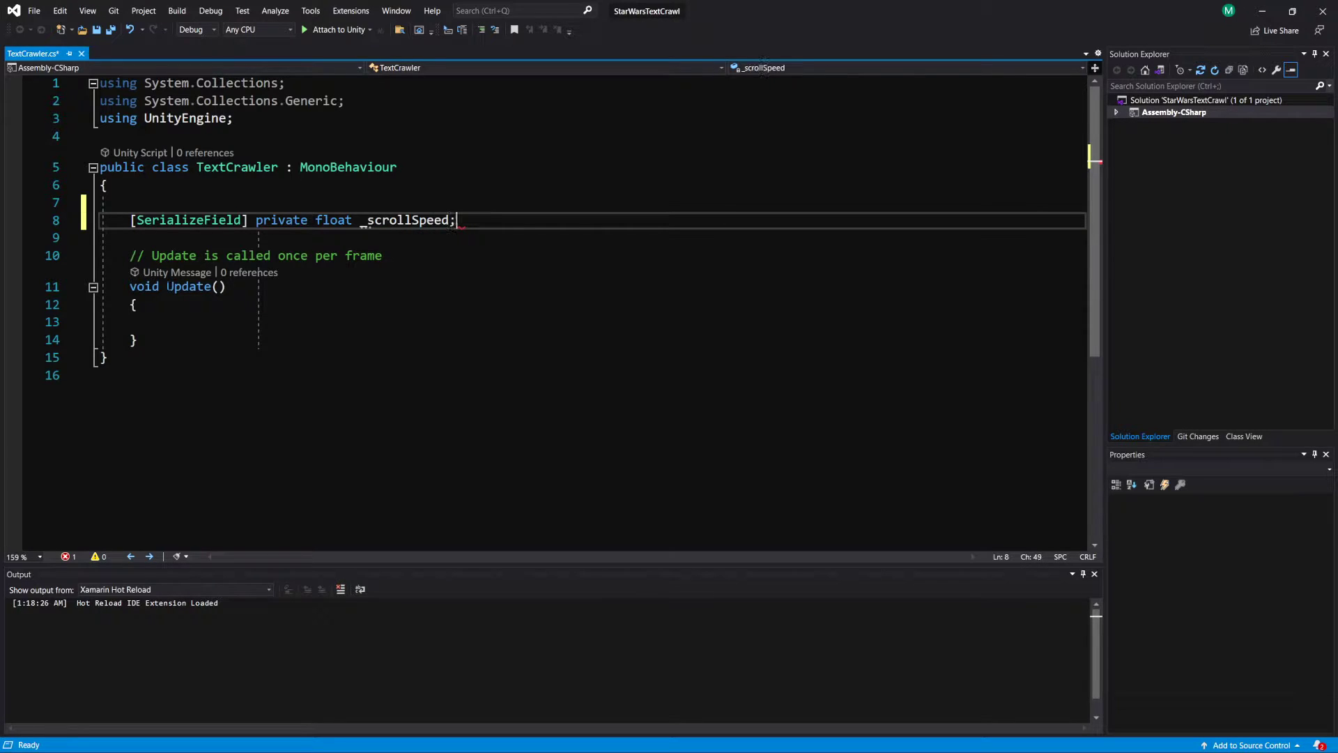
pyautogui.write('20f;')
# Step: Begin a transform.Translate( call inside Update
pyautogui.click(159, 321)
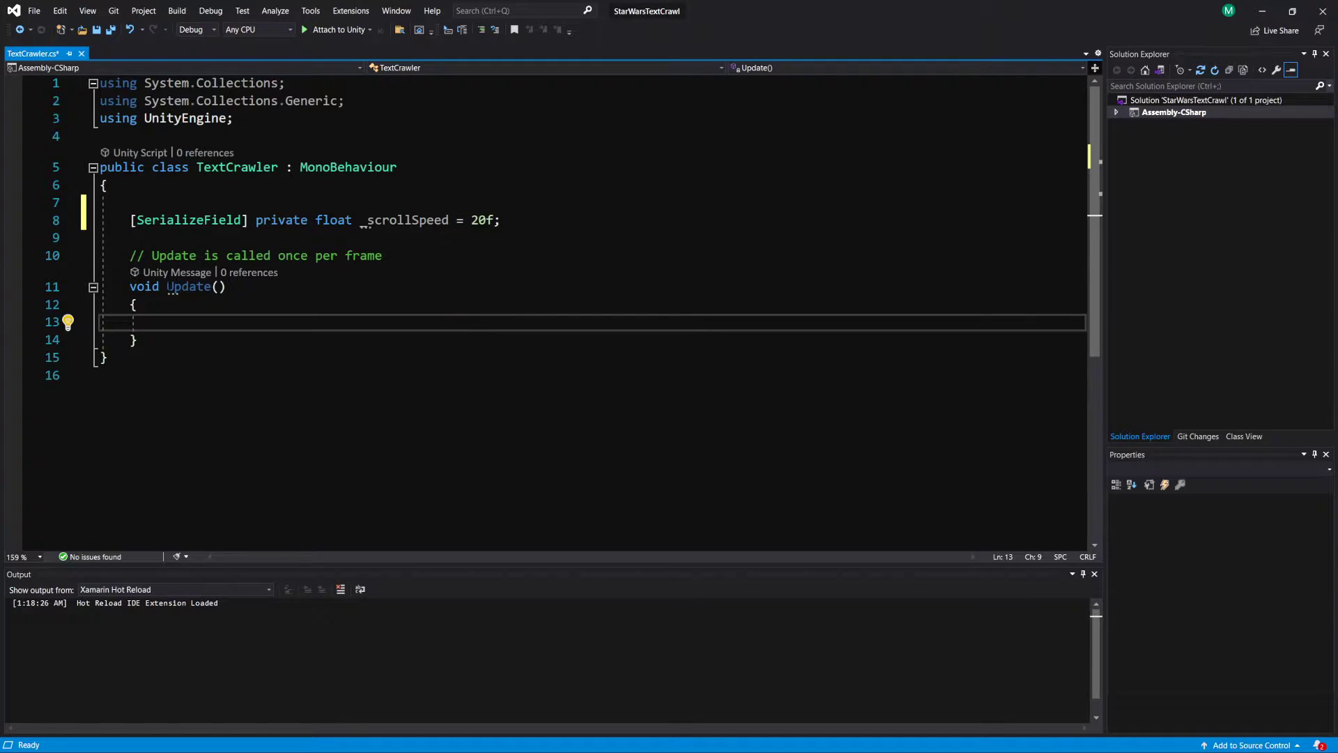
pyautogui.write('tra')
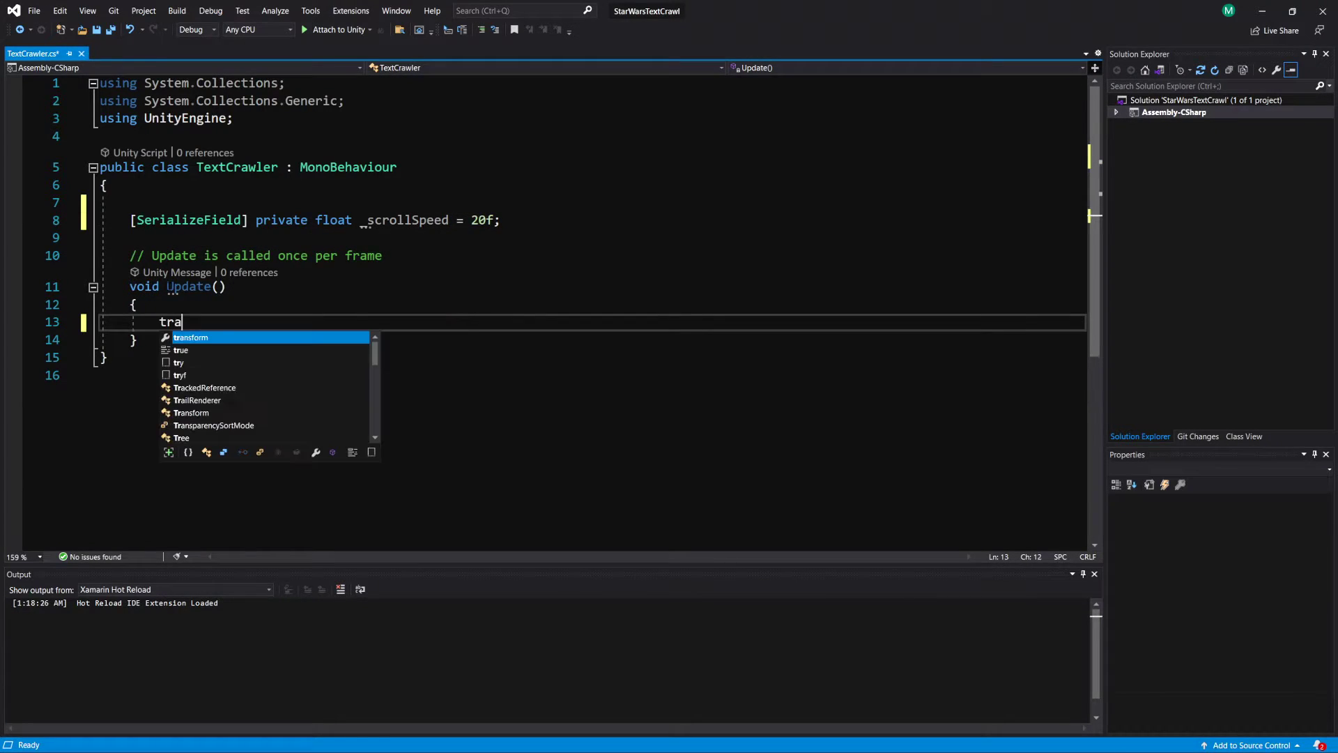
pyautogui.write('nsform.transla')
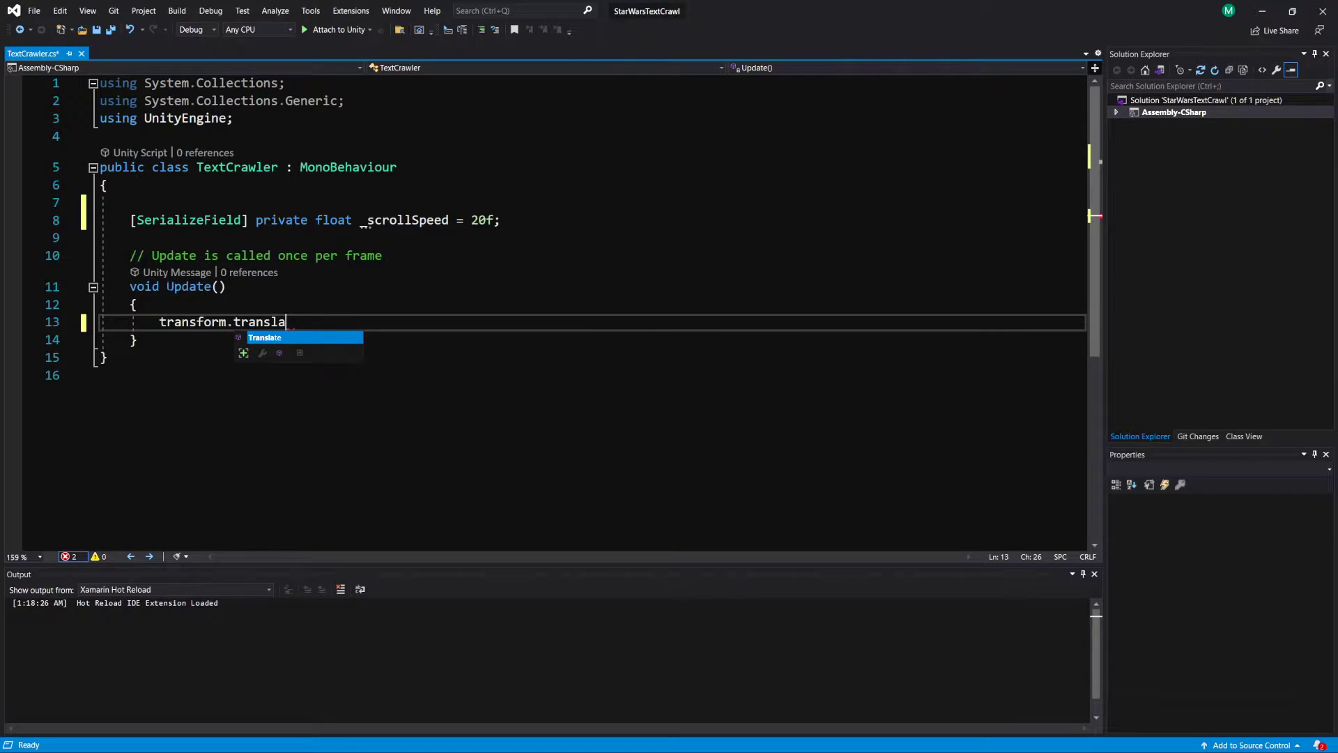
pyautogui.press('Tab')
pyautogui.write('(')
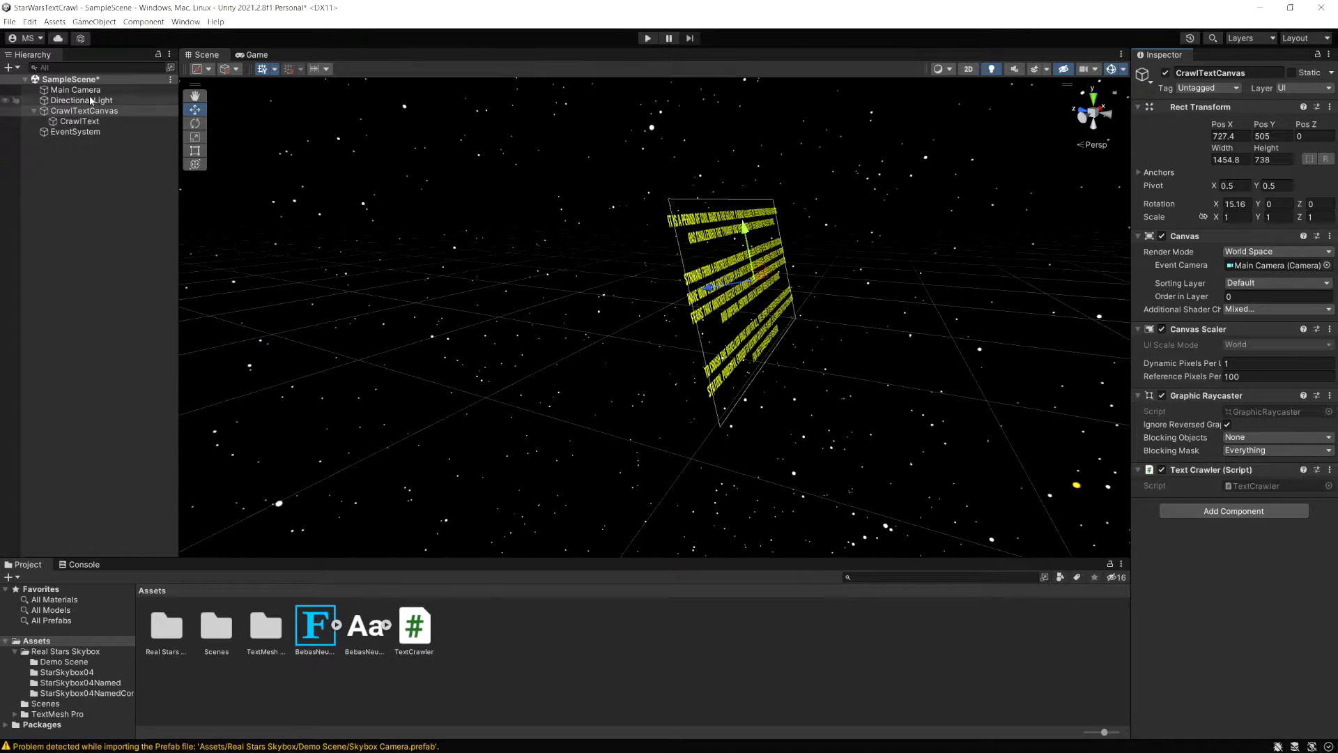
# Step: Drag the Main Camera up to Position Y 939, above the crawl canvas
pyautogui.click(81, 93)
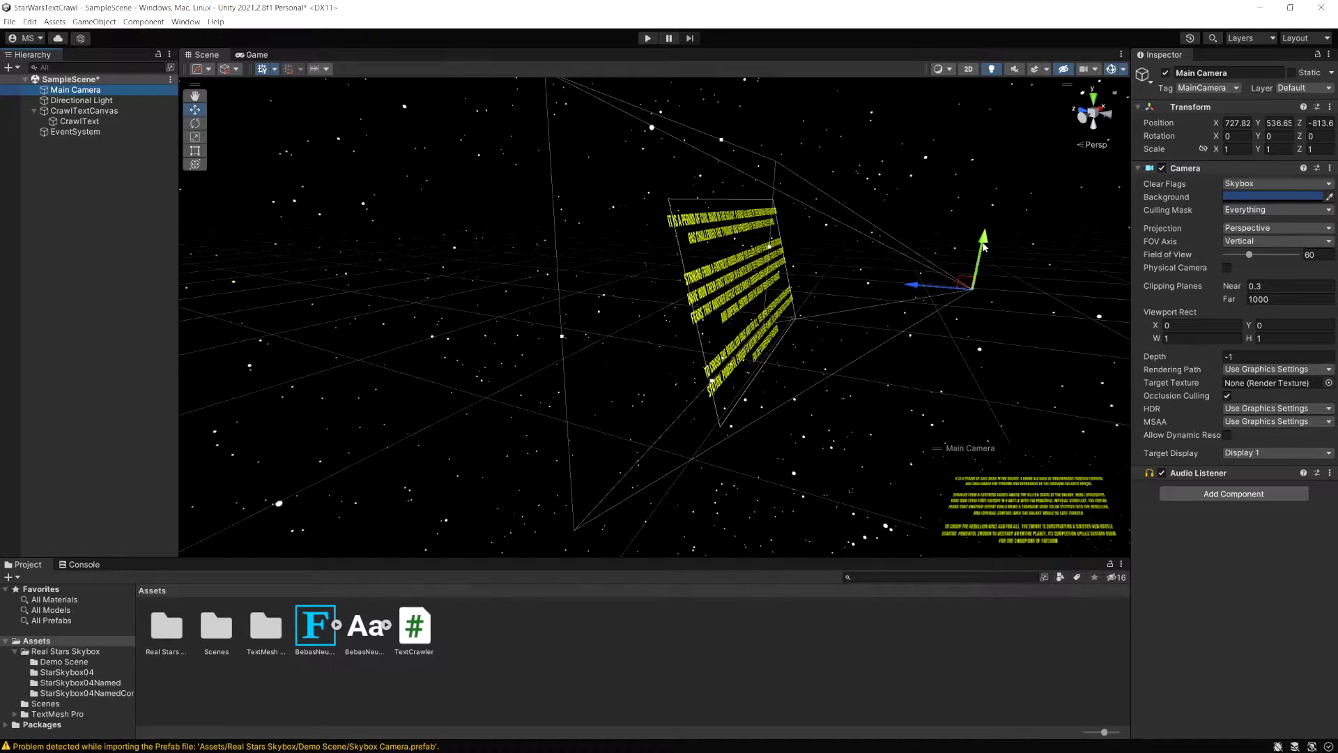
pyautogui.moveTo(985, 247)
pyautogui.mouseDown()
pyautogui.moveTo(1010, 105)
pyautogui.moveTo(1009, 205)
pyautogui.moveTo(969, 242)
pyautogui.moveTo(970, 363)
pyautogui.moveTo(990, 98)
pyautogui.moveTo(976, 258)
pyautogui.moveTo(979, 235)
pyautogui.mouseUp()
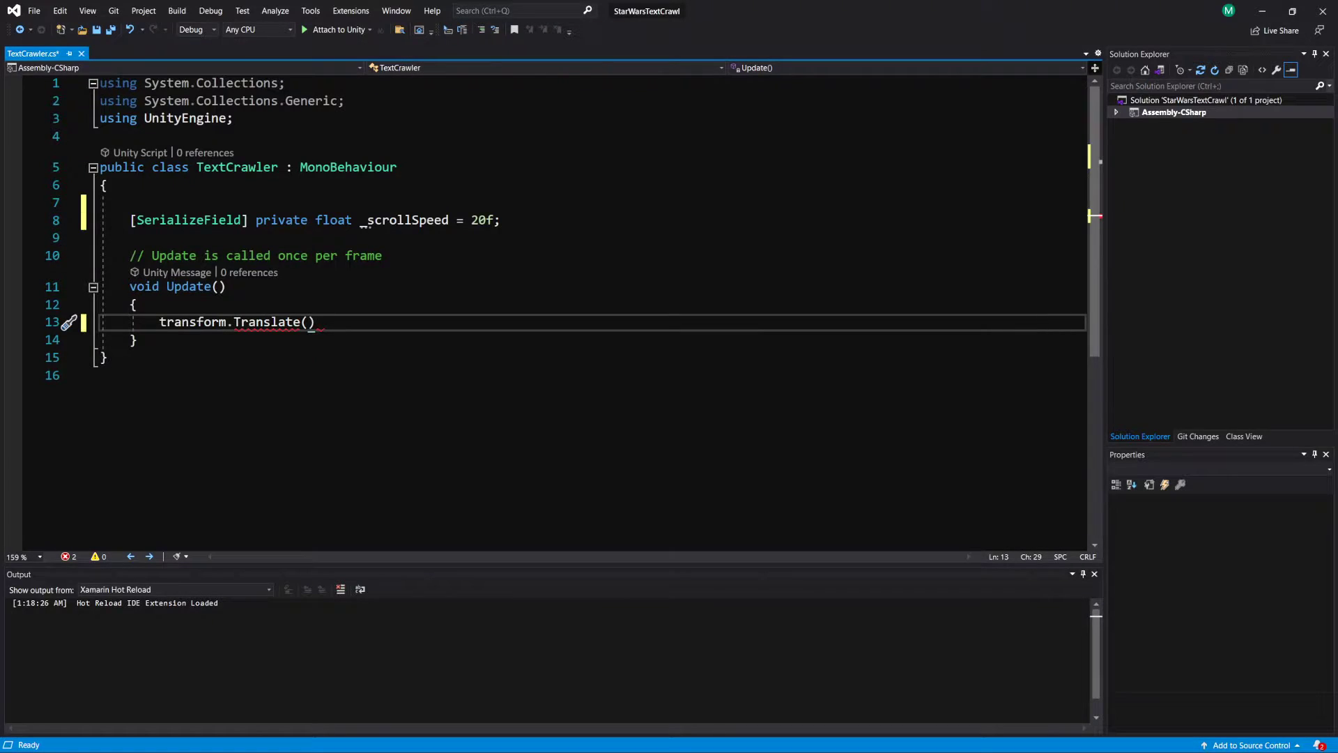
# Step: Finish Update as Translate(Camera.main.transform.up * _scrollSpeed * Time.deltaTime), save, and return to Unity
pyautogui.write('amera.main')
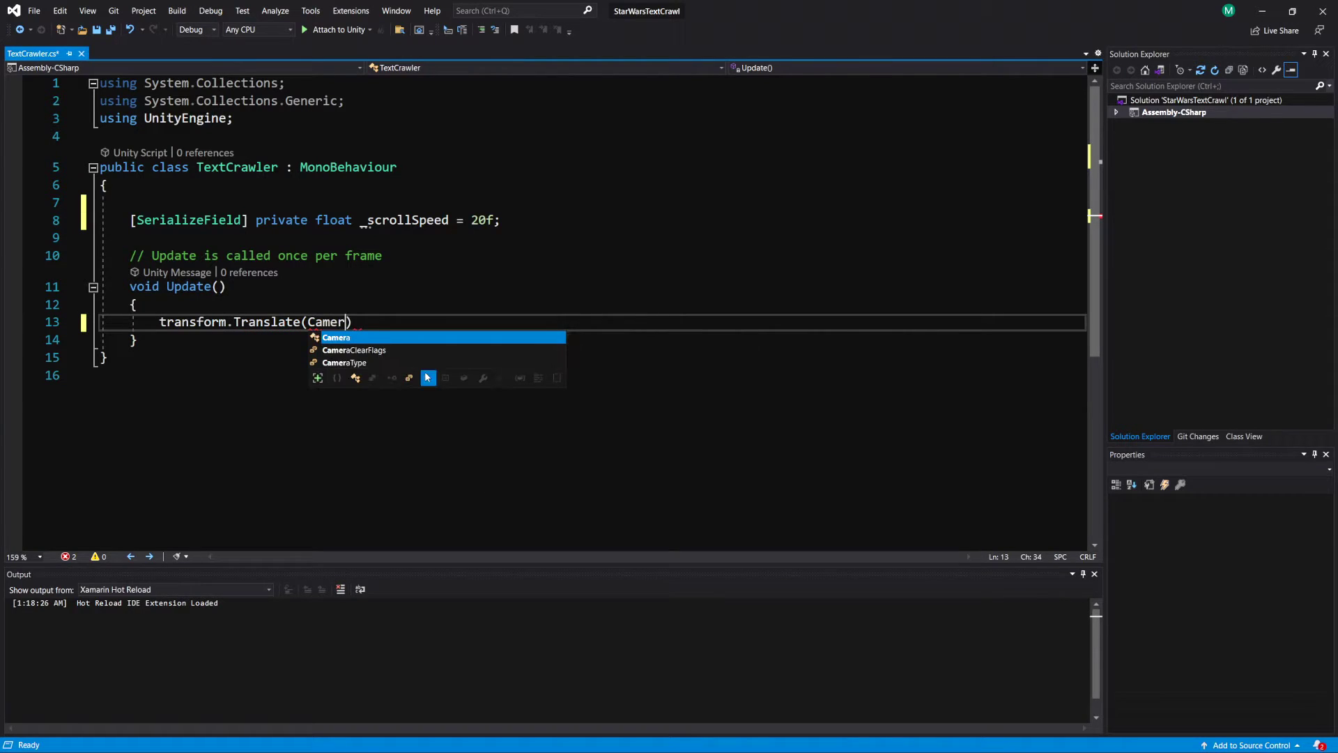
pyautogui.press('Escape')
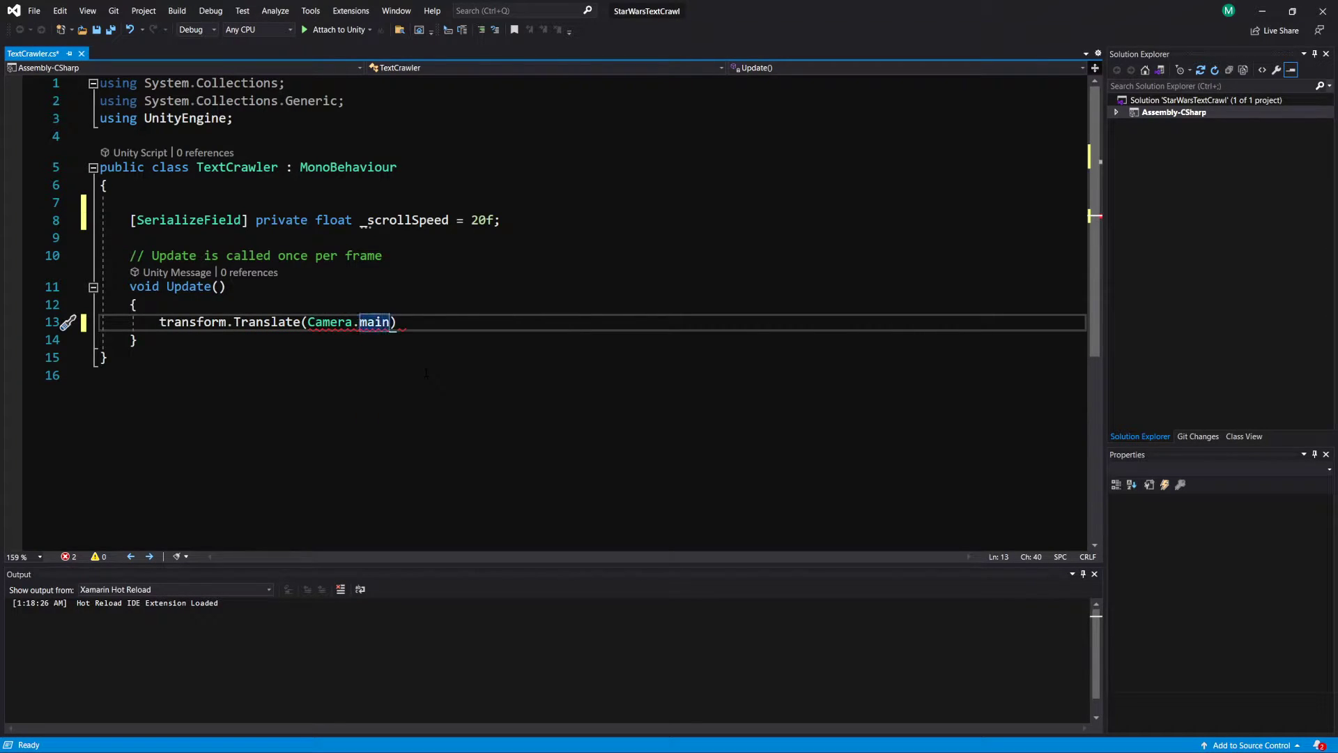
pyautogui.write('.transform.up')
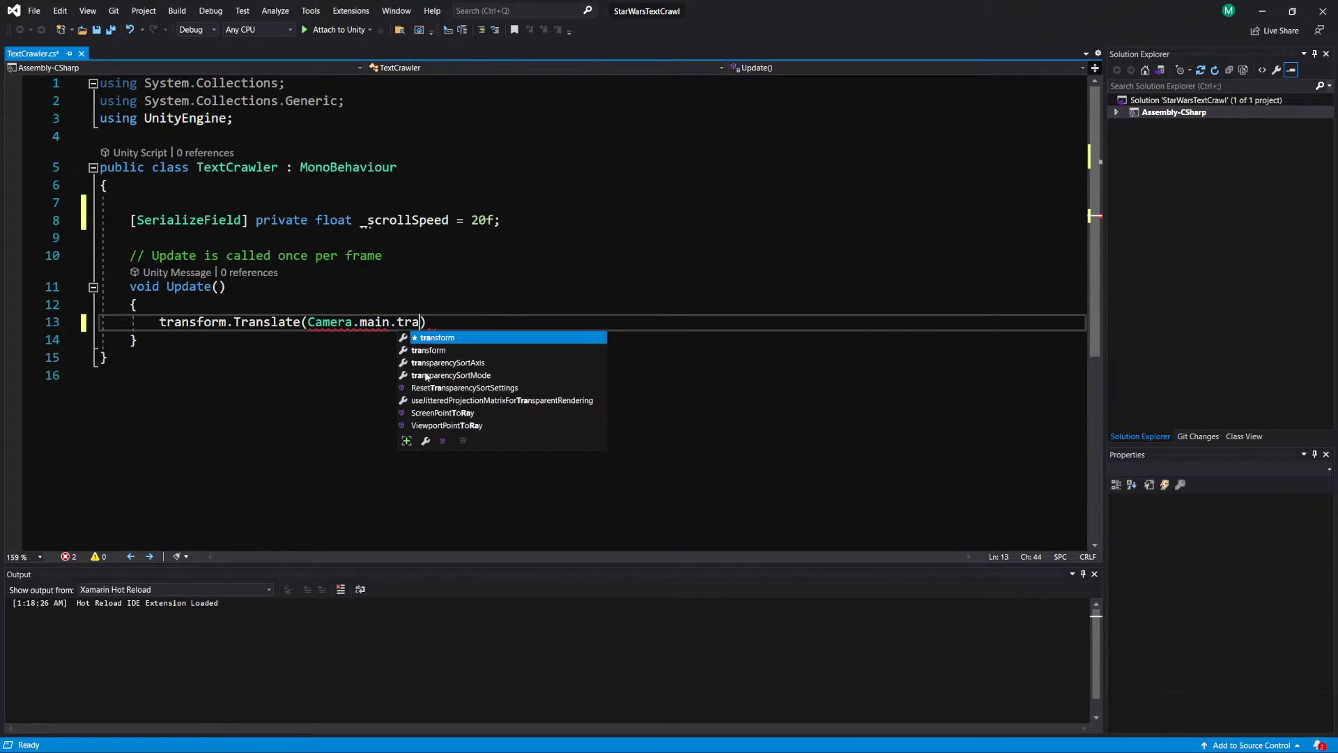
pyautogui.press('Escape')
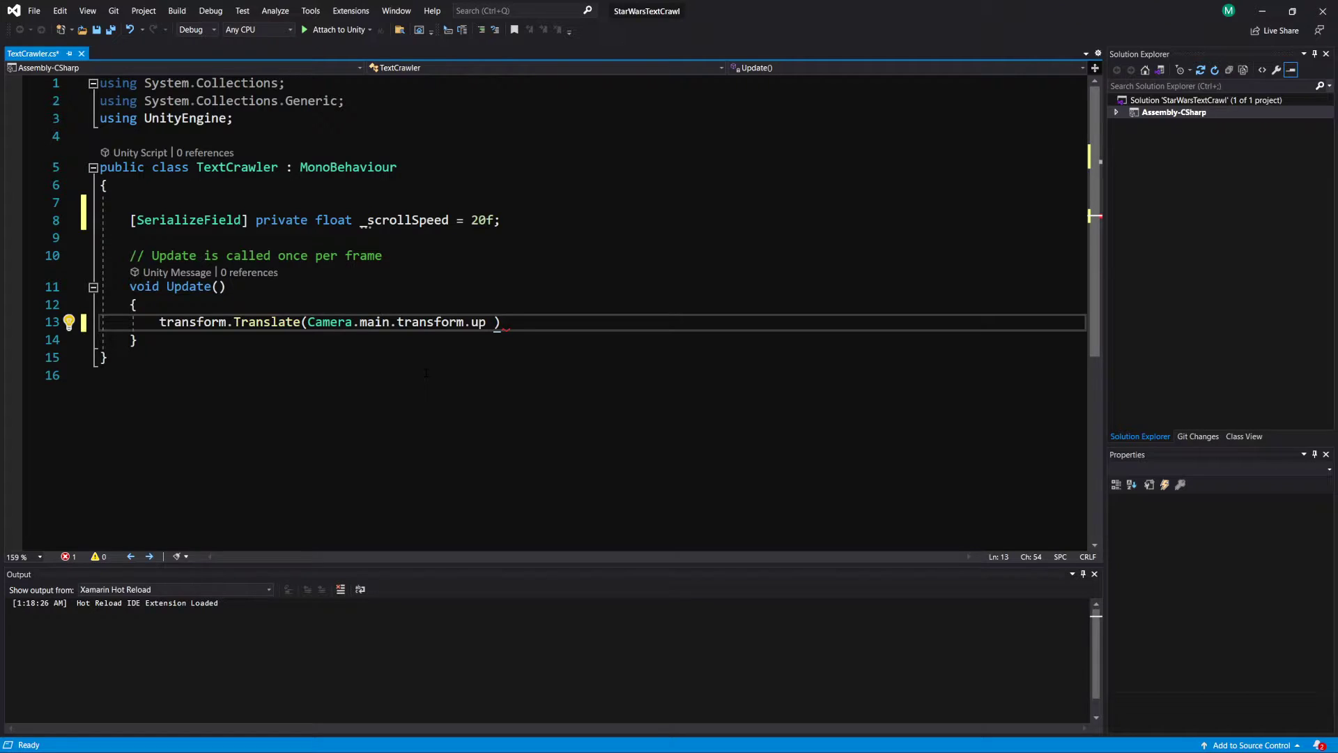
pyautogui.write('* _scrollSpeed')
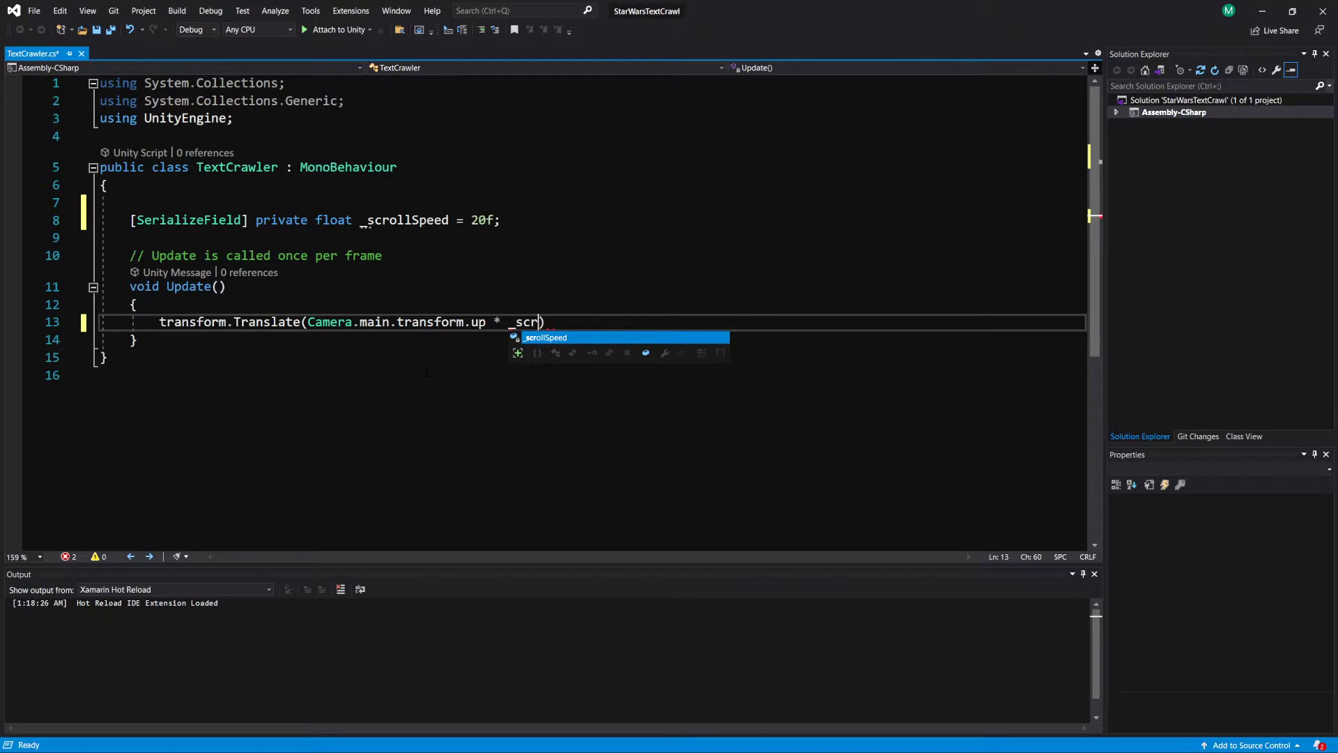
pyautogui.write(' * Time.deltaTime')
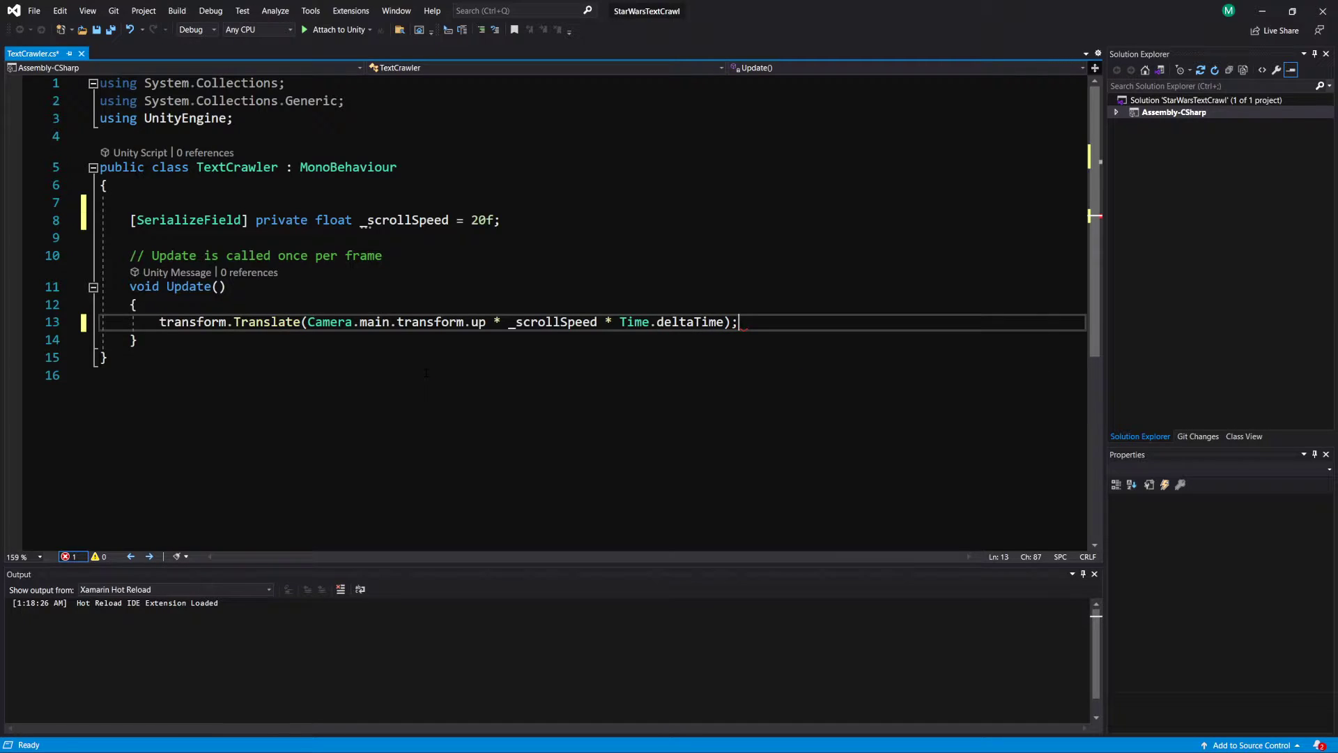
pyautogui.hotkey('ctrl', 's')
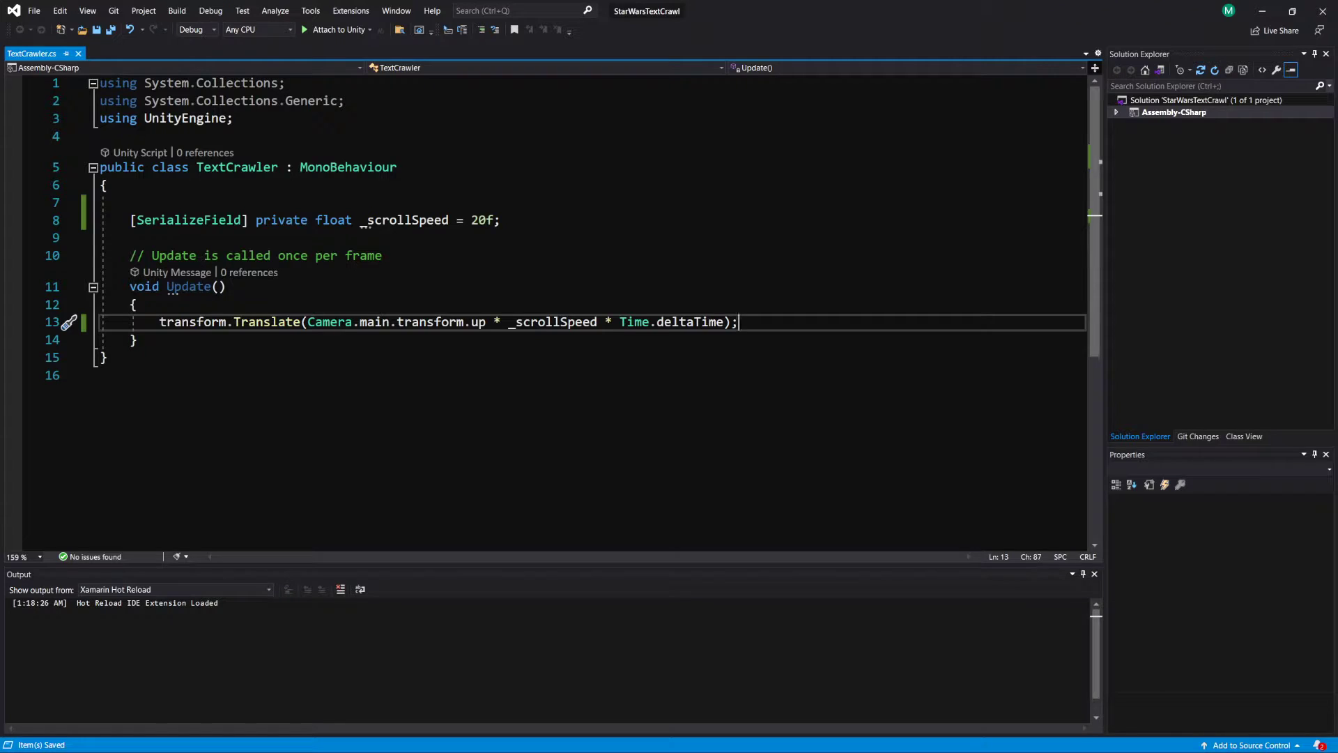
pyautogui.hotkey('alt', 'Tab')
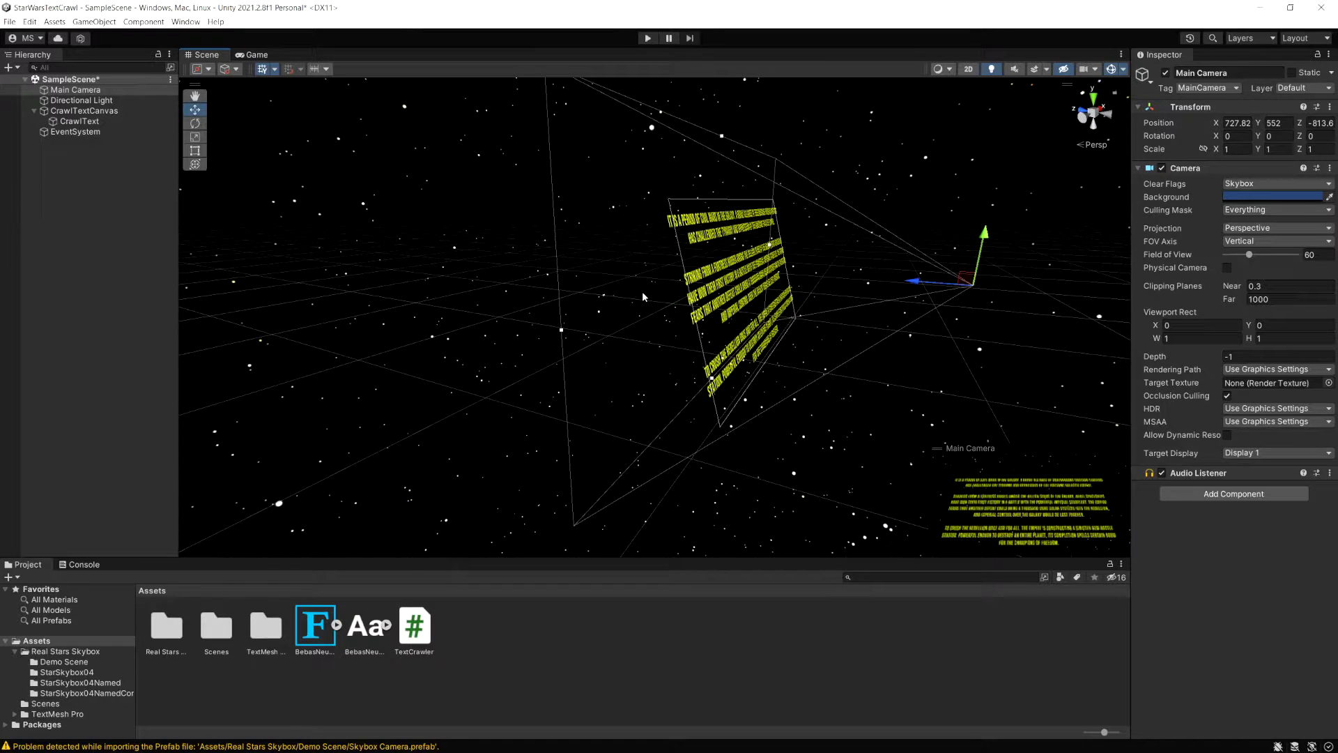
# Step: Verify the Main Camera carries the MainCamera tag
pyautogui.click(76, 91)
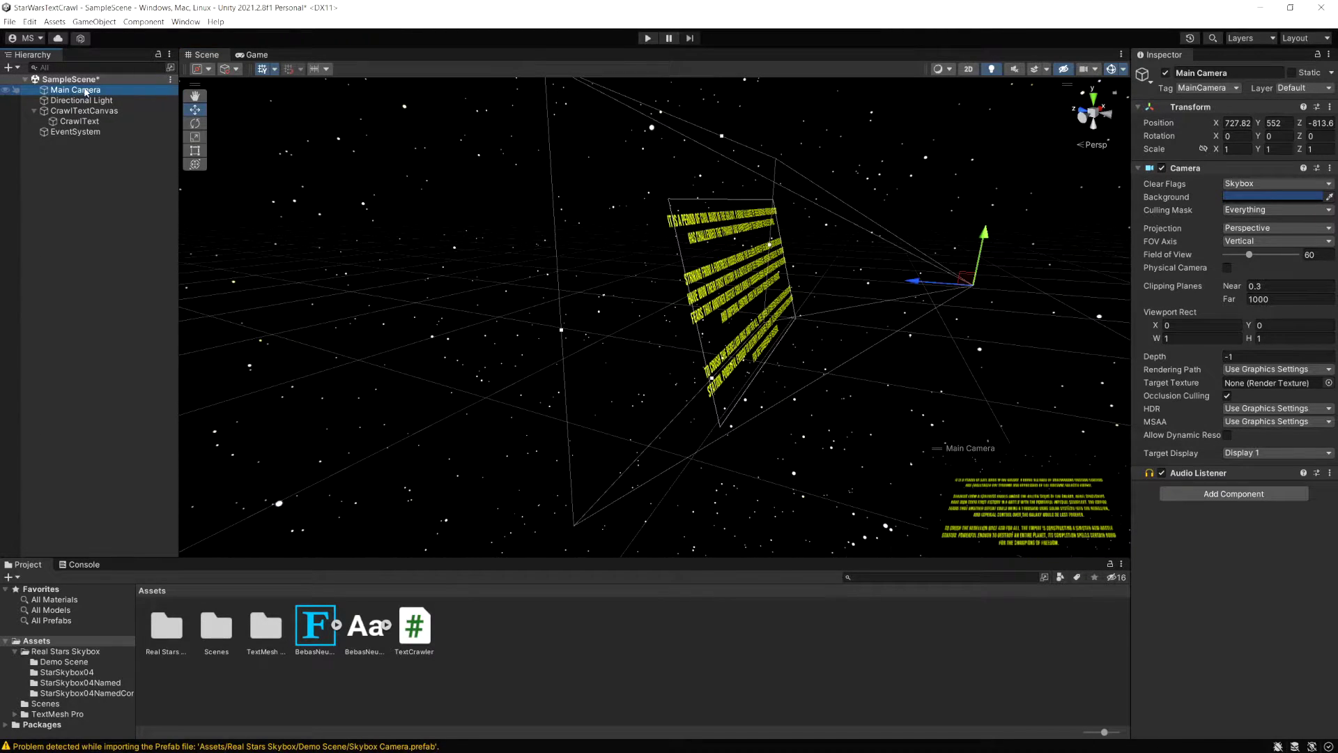
pyautogui.click(1197, 88)
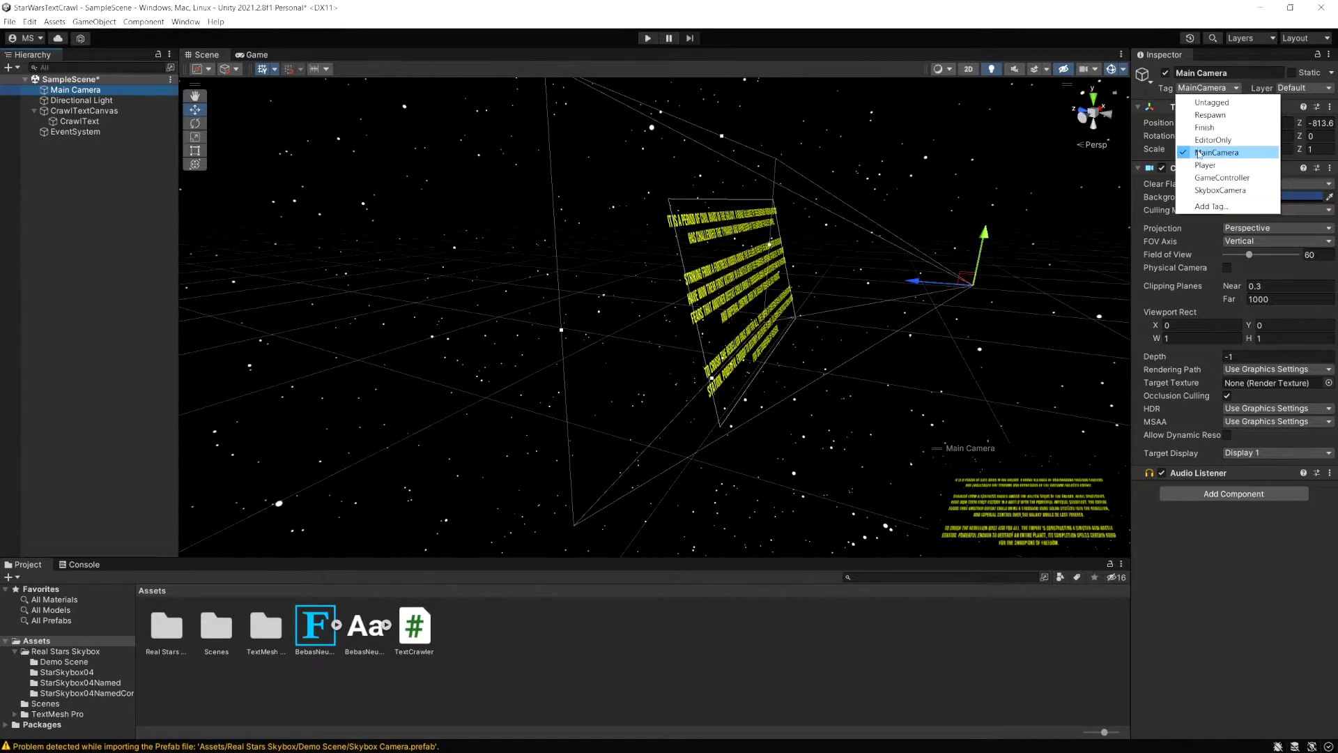
pyautogui.click(1113, 8)
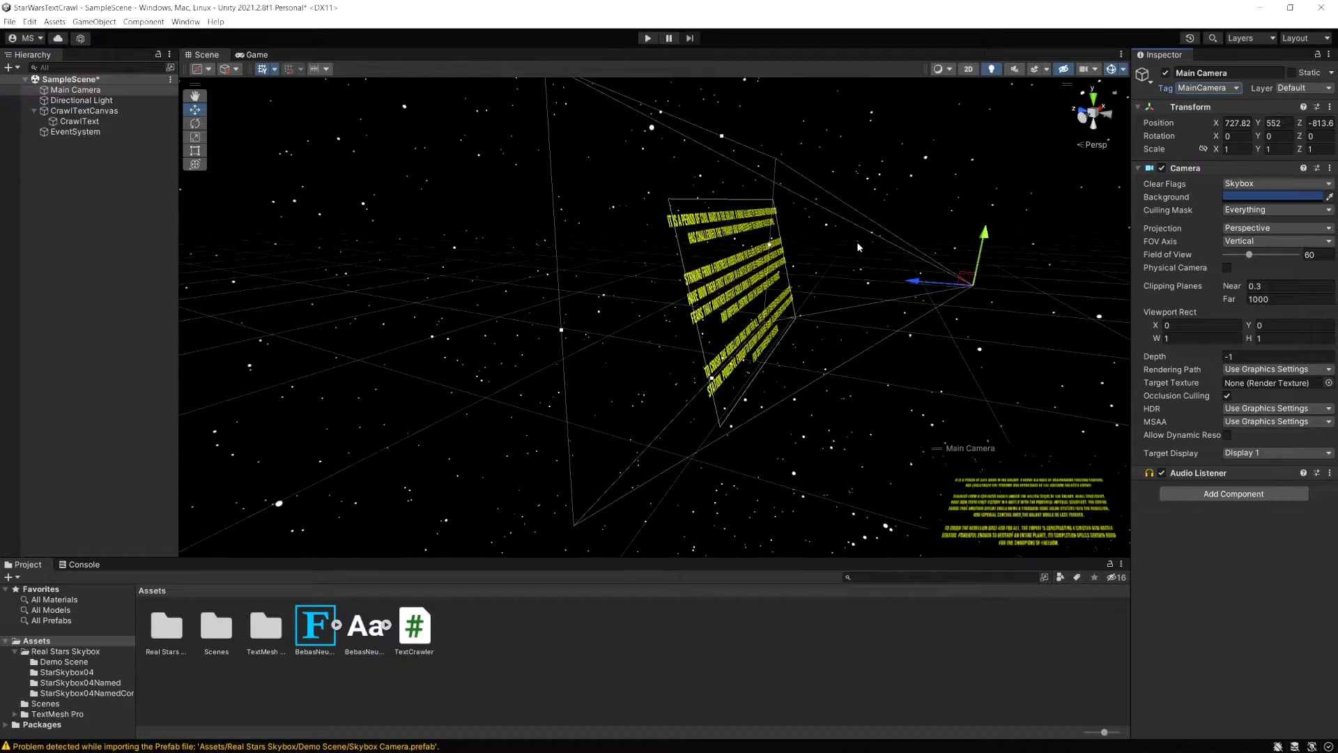
# Step: Play the scene in the Game view and raise CrawlTextCanvas's Scroll Speed to 78.22
pyautogui.click(256, 55)
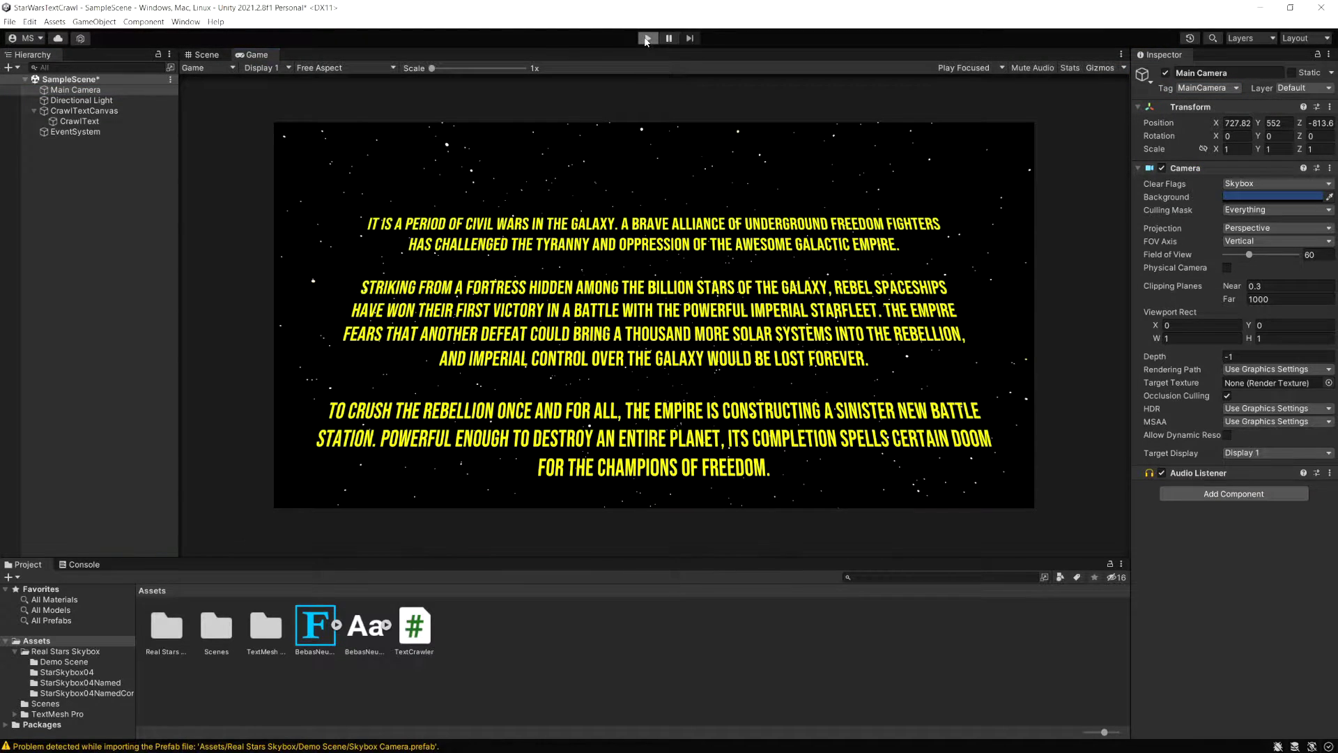
pyautogui.click(647, 39)
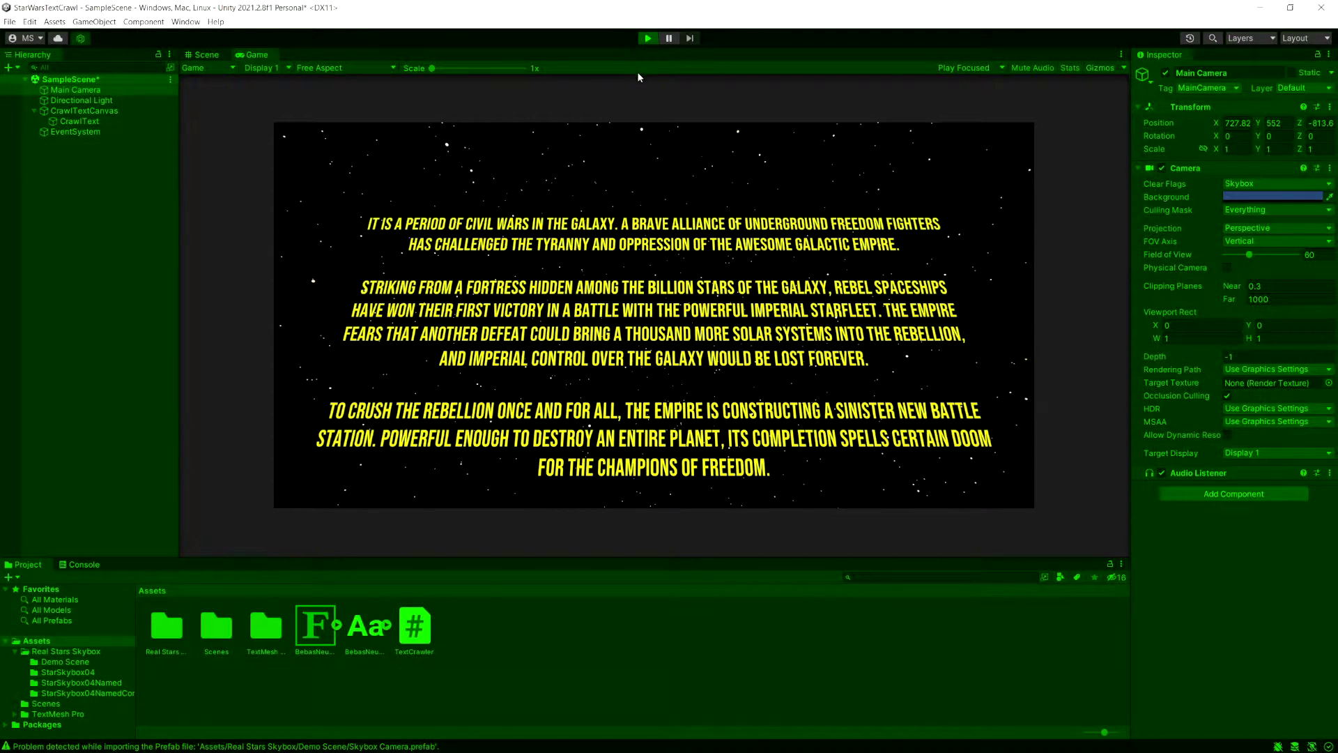
pyautogui.click(84, 111)
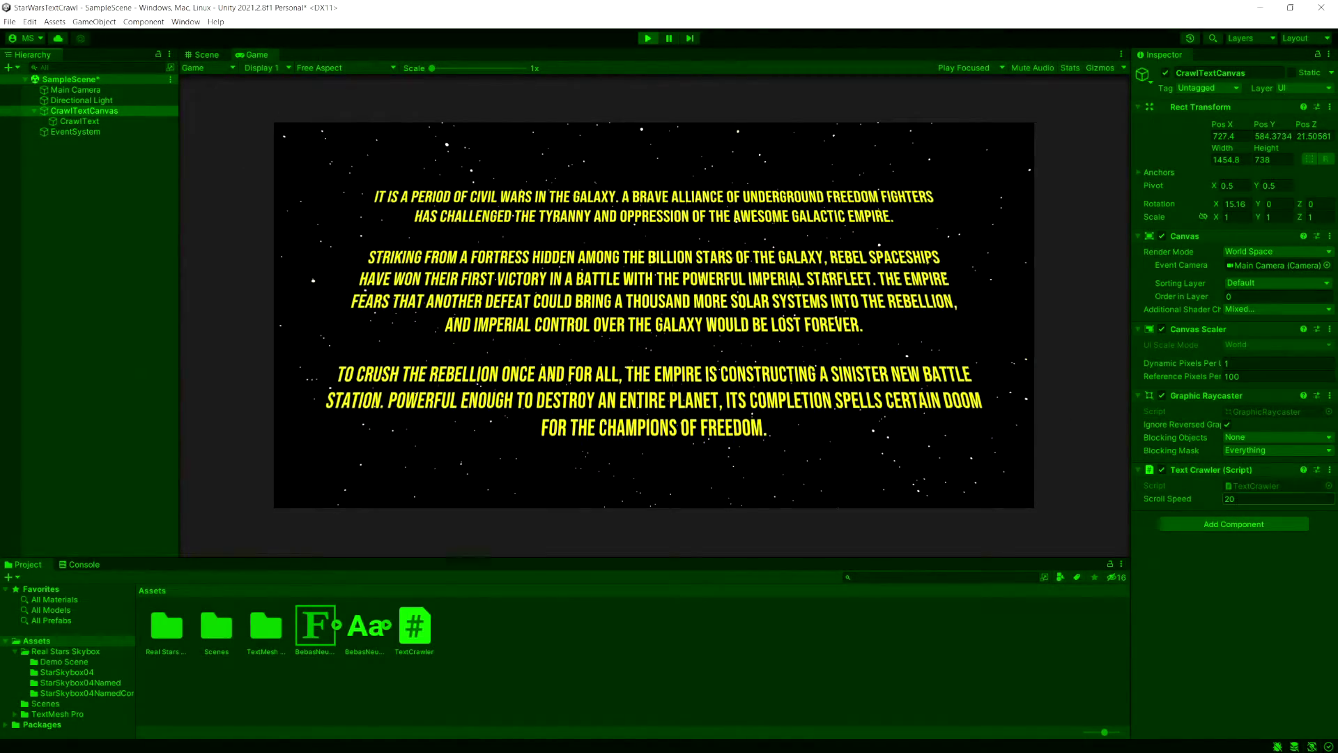
pyautogui.moveTo(1185, 499); pyautogui.dragTo(1098, 516)
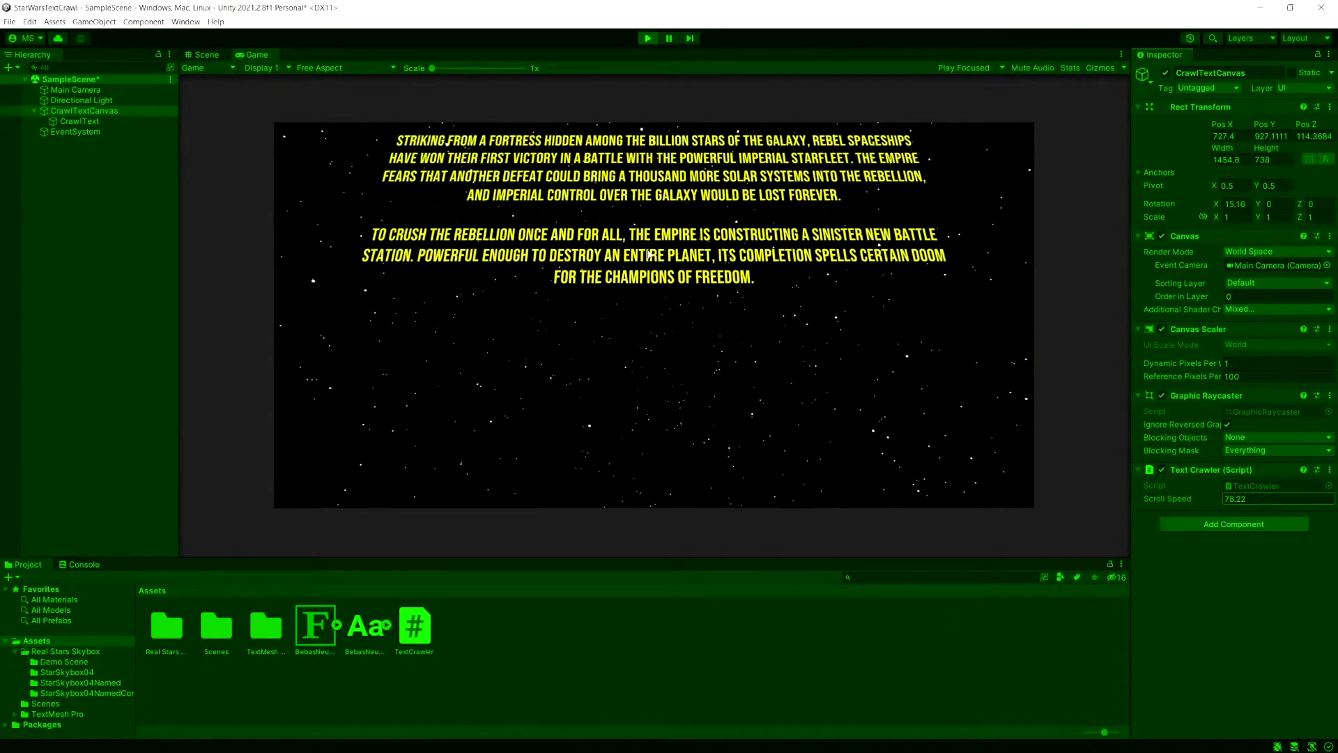
# Step: Stop play mode and set the TextCrawler Scroll Speed to 40
pyautogui.click(647, 39)
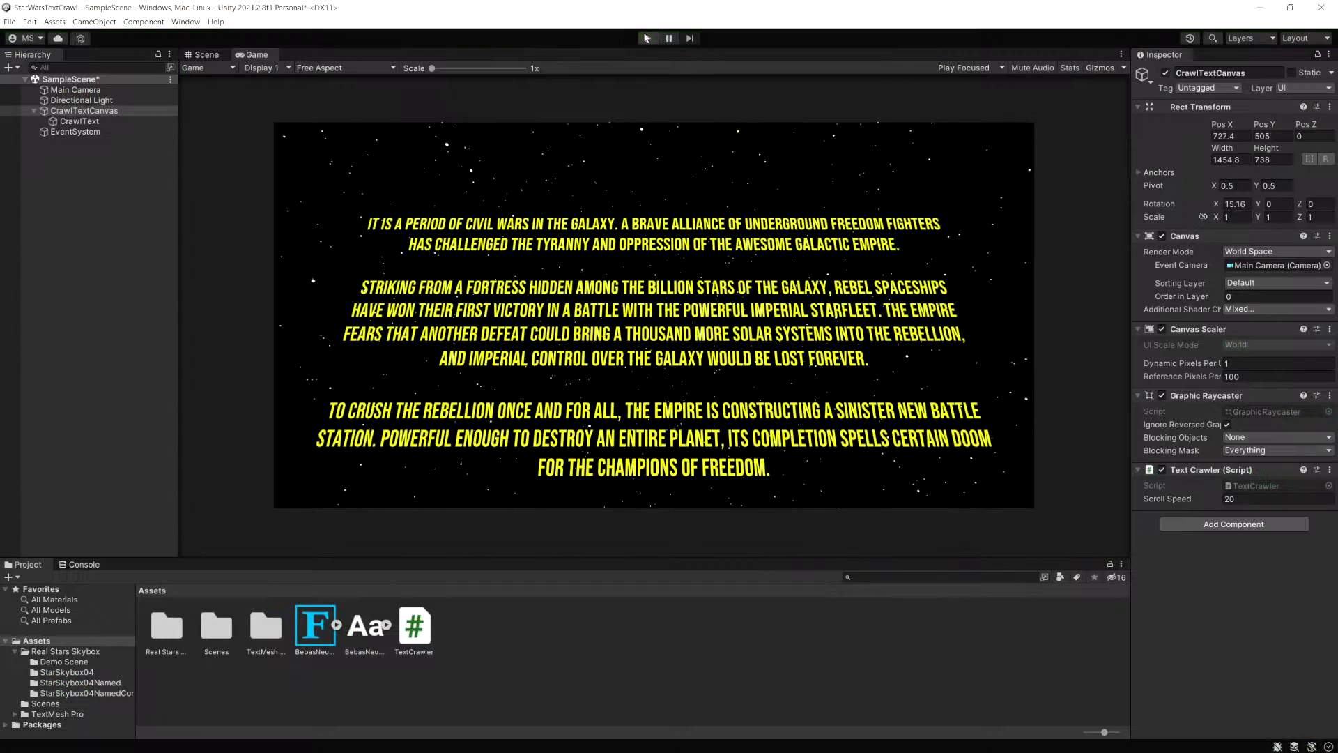
pyautogui.click(1265, 498)
pyautogui.press('Return')
# Step: Move the crawl canvas down to Pos Y -273, Pos Z -210 so the Game view starts with only stars
pyautogui.click(206, 54)
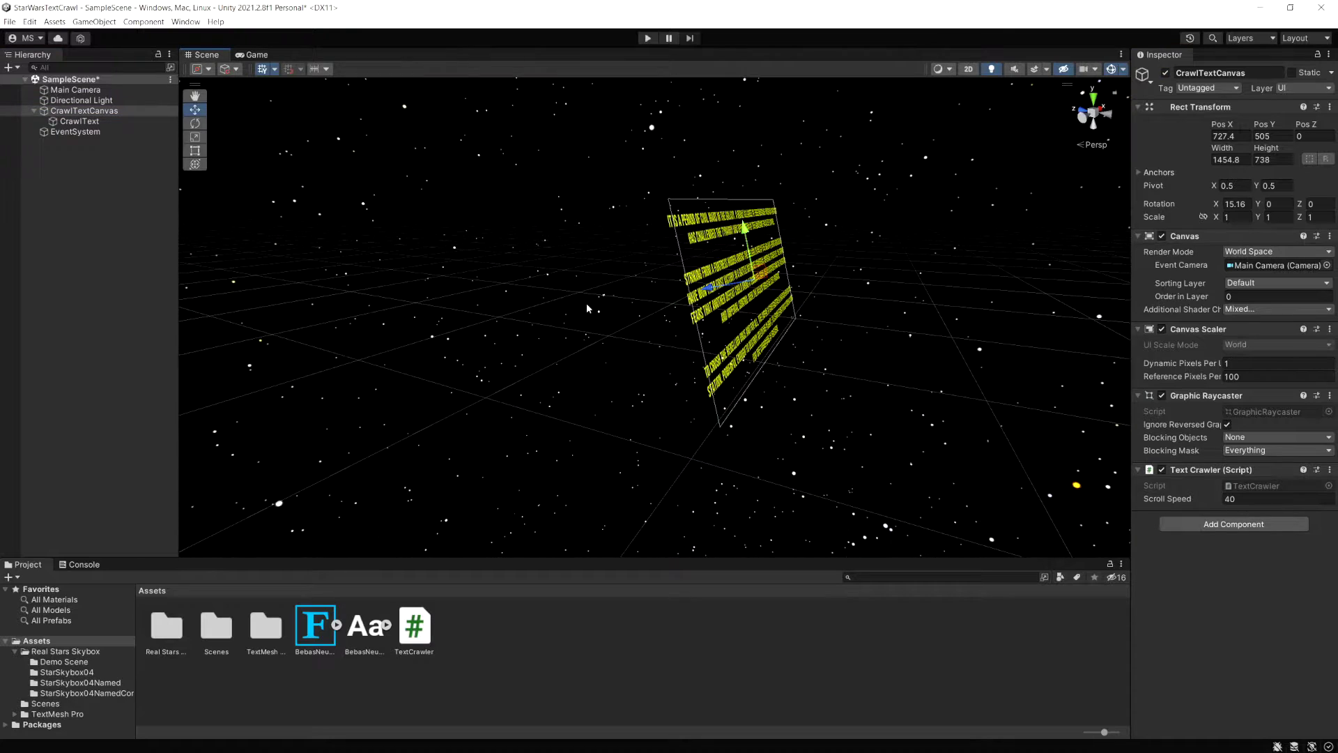
pyautogui.moveTo(768, 231); pyautogui.dragTo(787, 323)
pyautogui.click(250, 55)
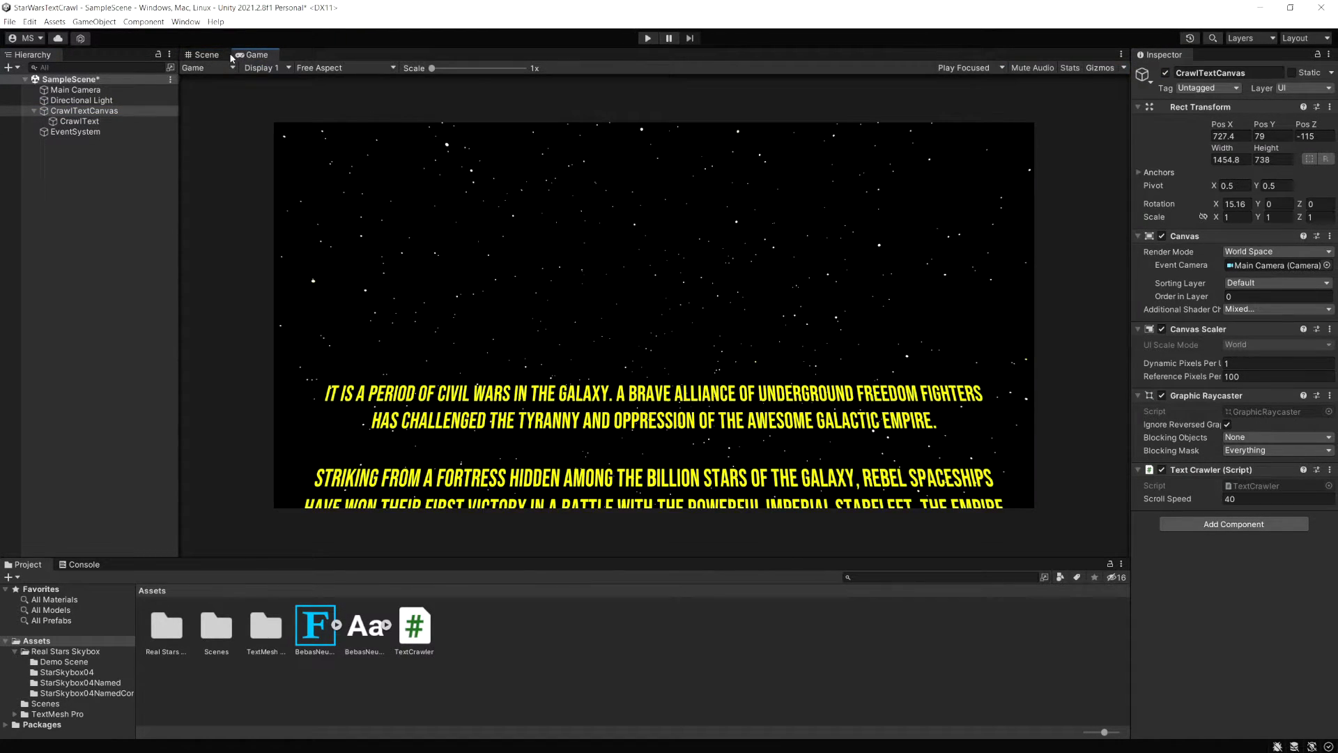
pyautogui.click(203, 54)
pyautogui.moveTo(764, 320); pyautogui.dragTo(771, 360)
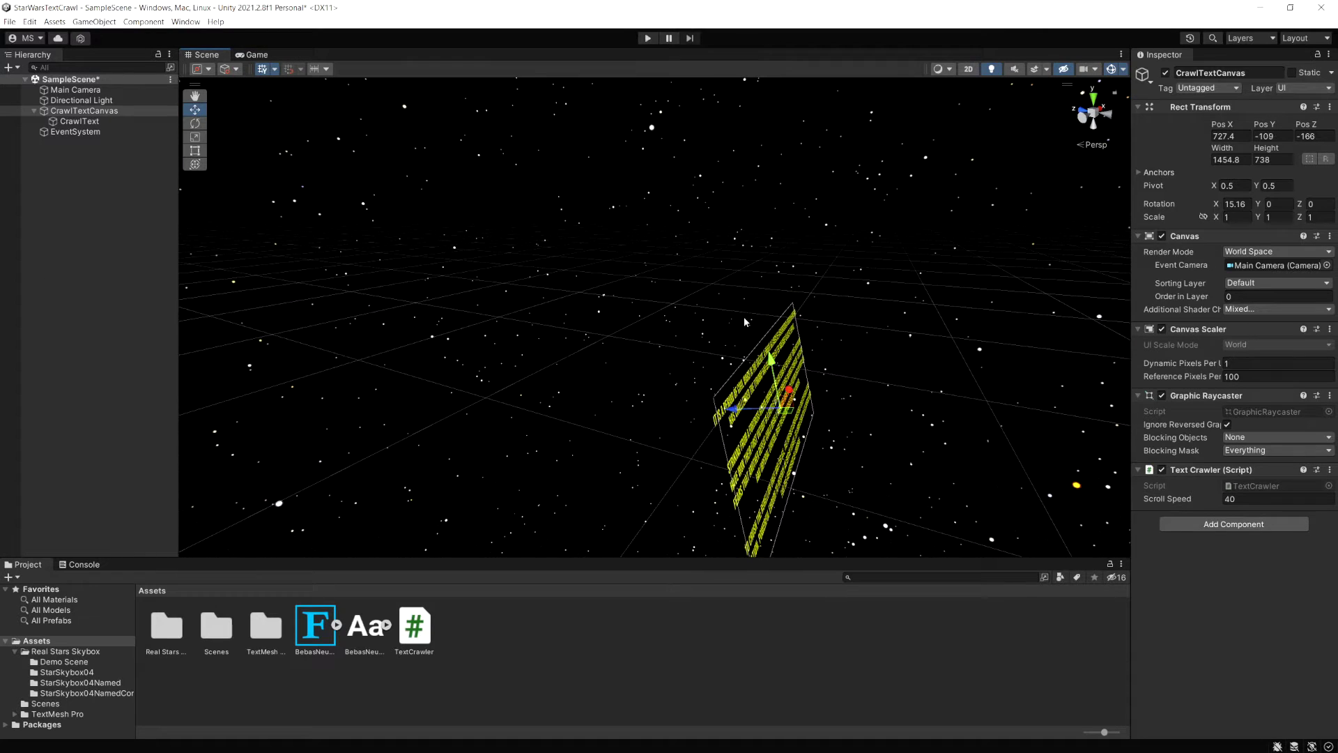
pyautogui.click(251, 54)
pyautogui.click(207, 56)
pyautogui.moveTo(771, 361); pyautogui.dragTo(779, 392)
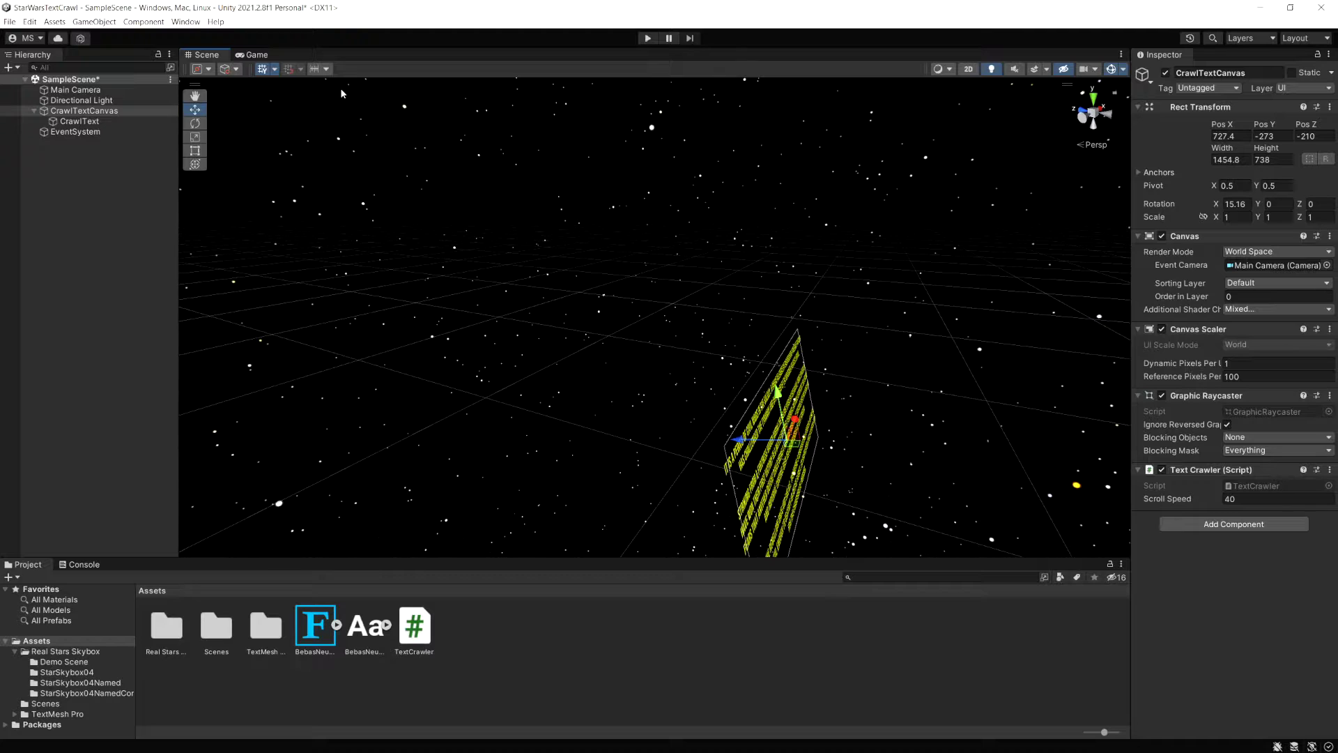
pyautogui.click(254, 55)
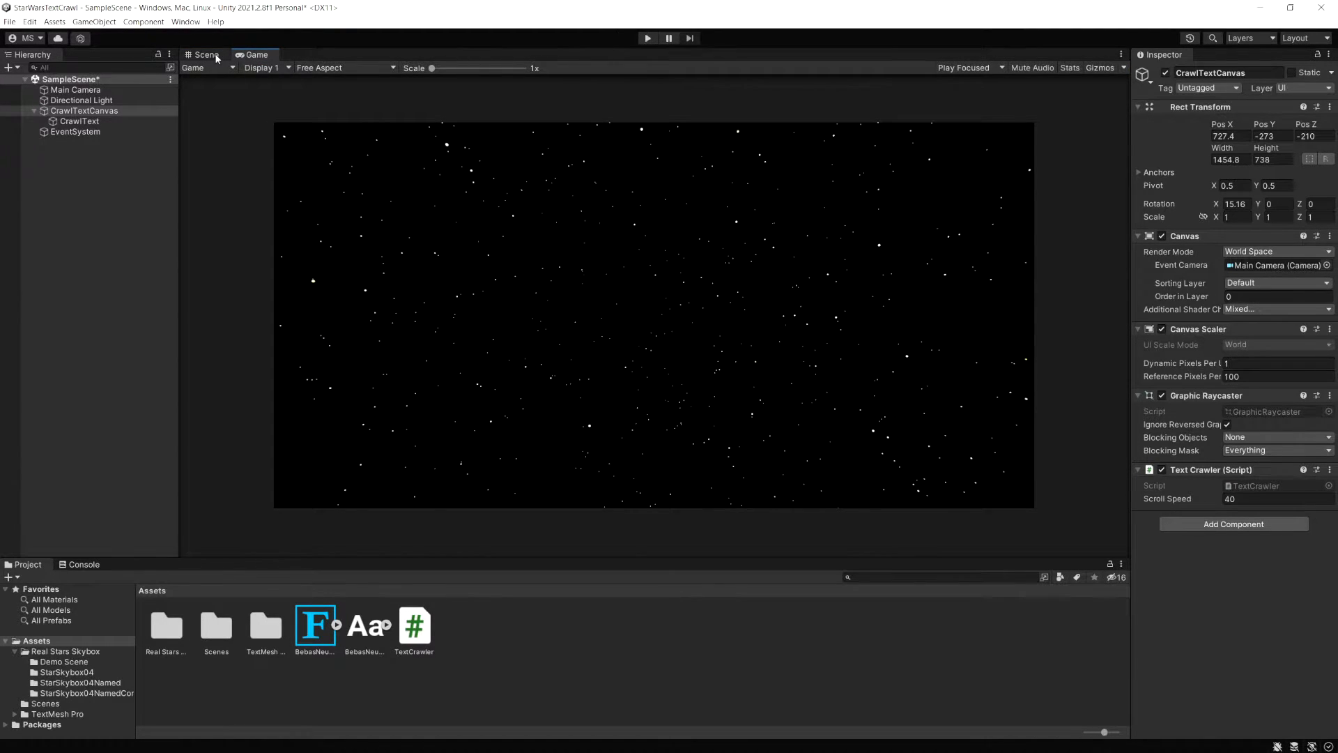
pyautogui.click(207, 56)
pyautogui.press('f')
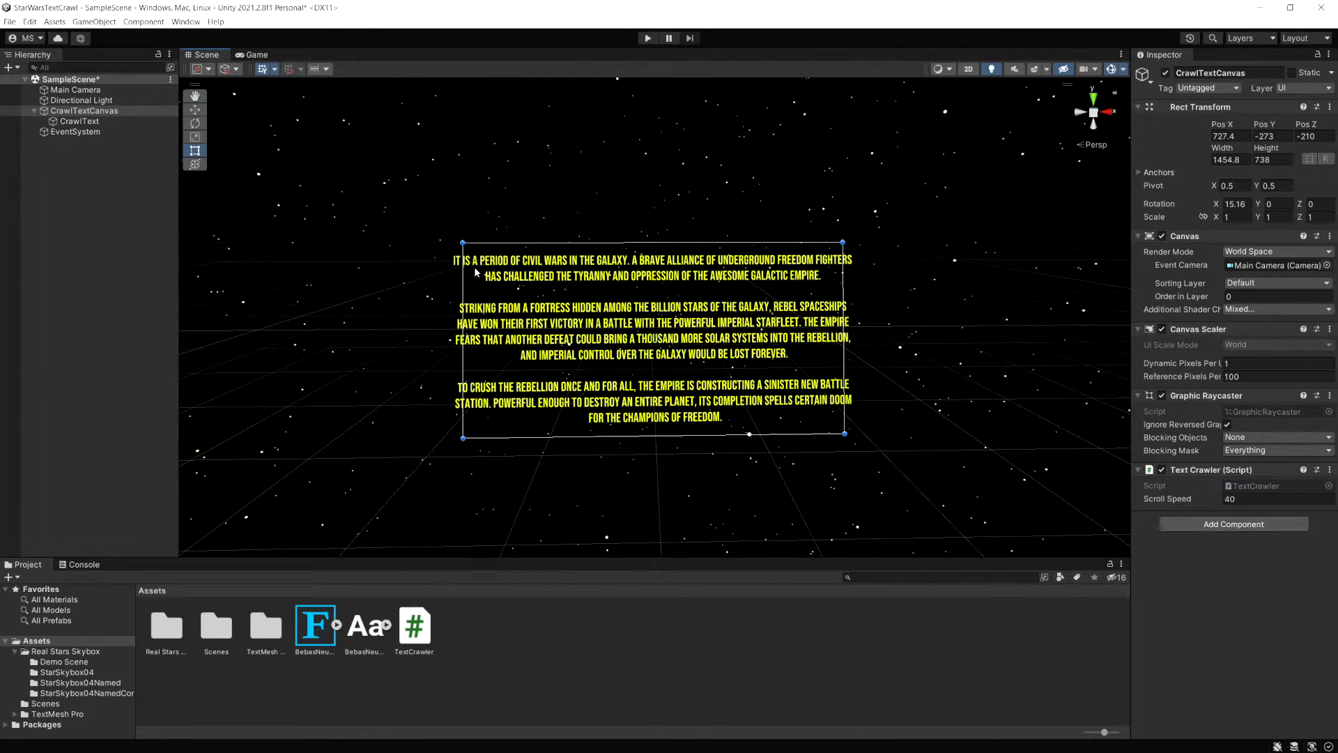
# Step: Narrow the CrawlText box from both sides and lower its top edge
pyautogui.click(80, 122)
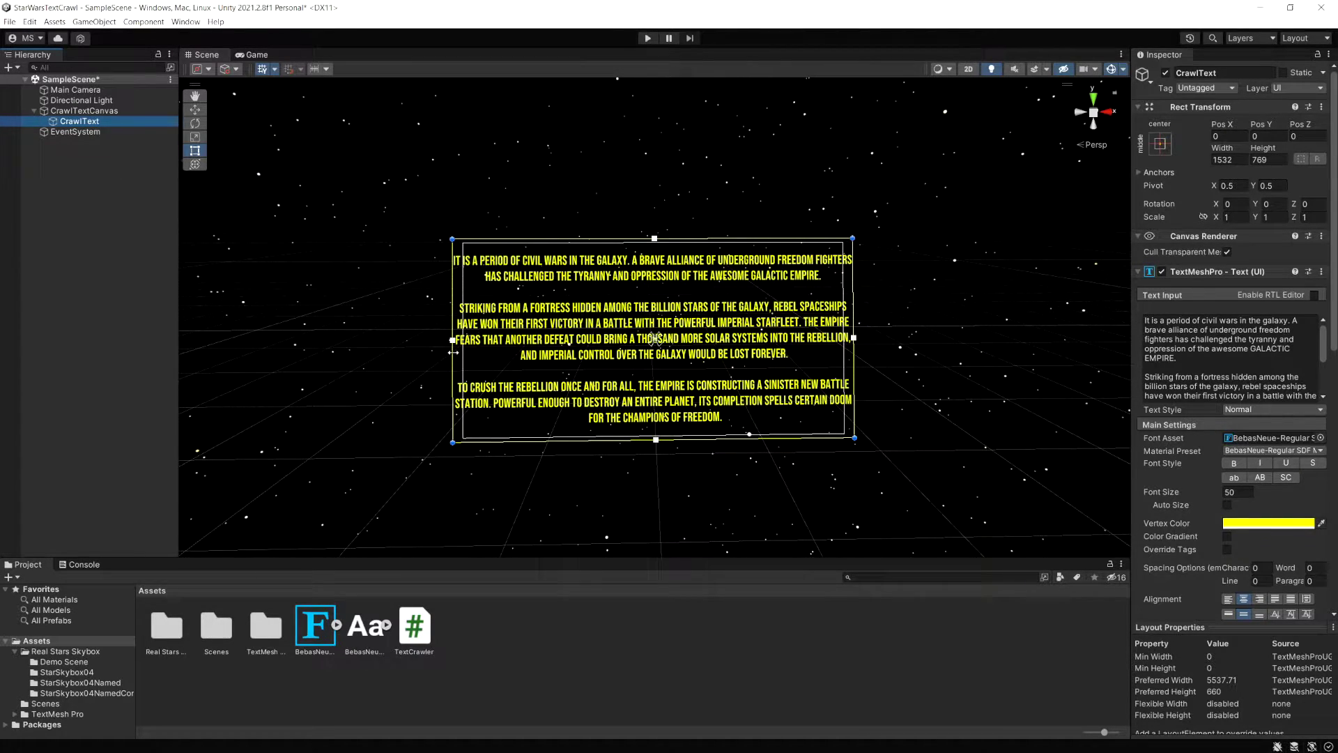
pyautogui.moveTo(453, 352); pyautogui.dragTo(505, 353)
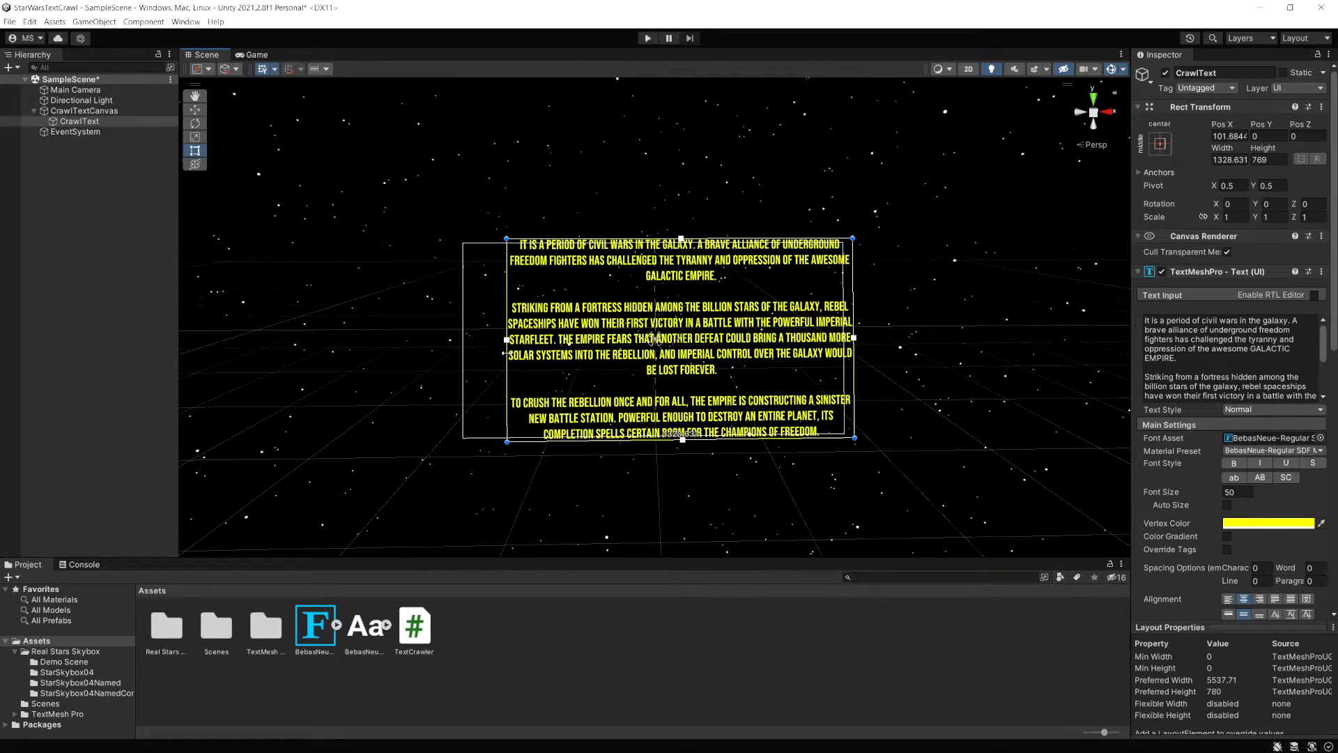
pyautogui.moveTo(854, 317); pyautogui.dragTo(802, 321)
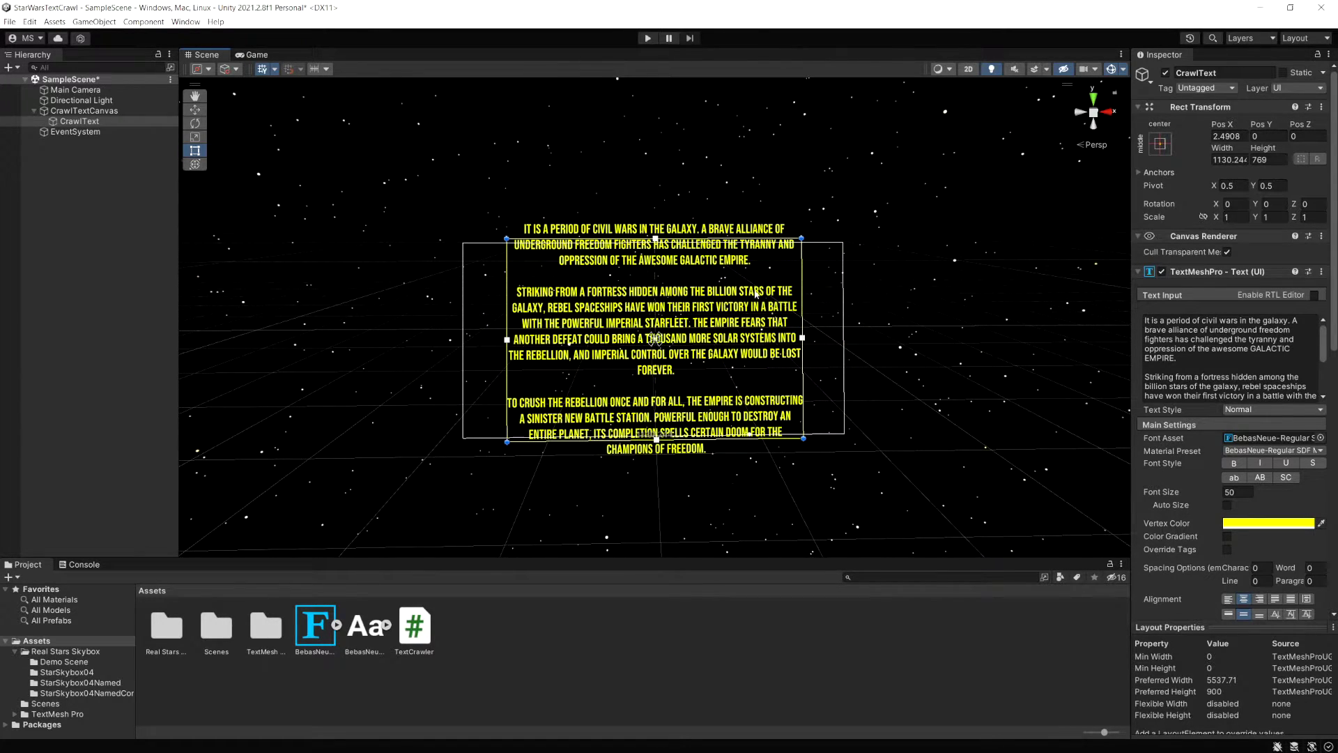
pyautogui.moveTo(688, 239); pyautogui.dragTo(689, 315)
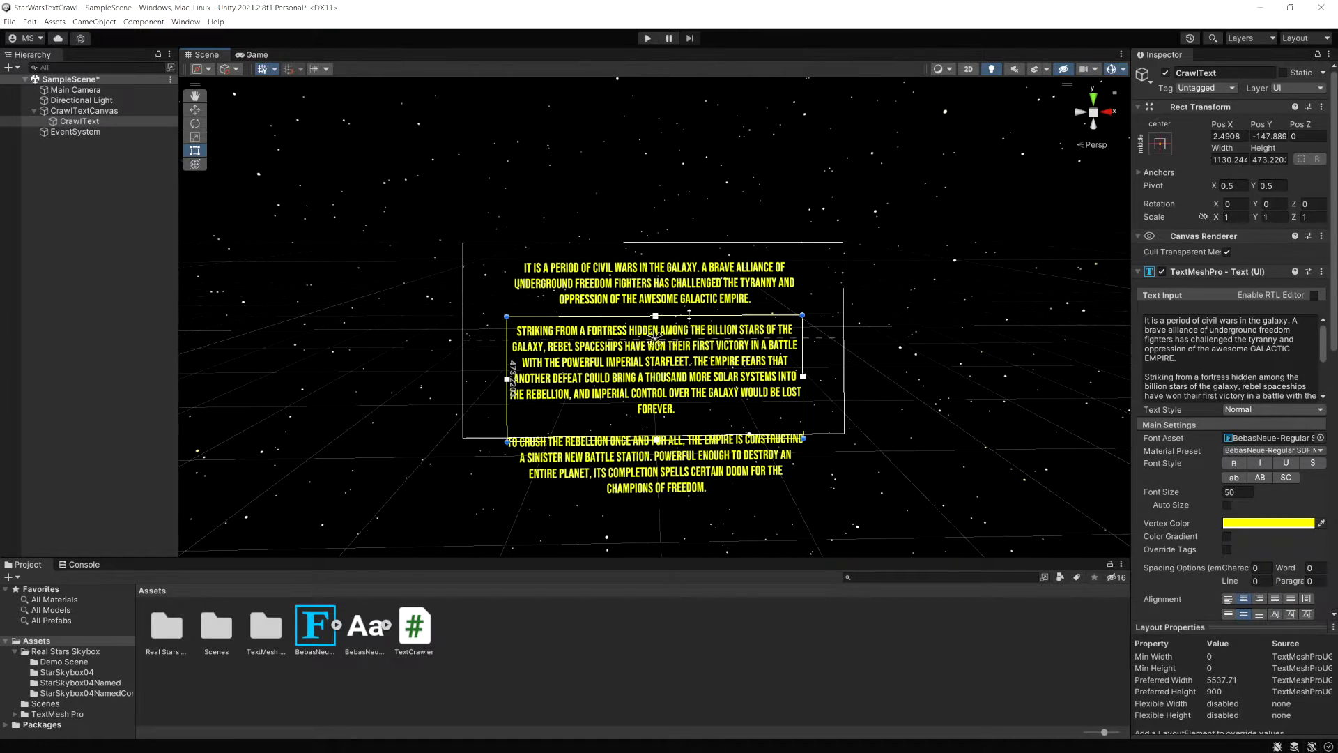
pyautogui.click(251, 55)
pyautogui.click(206, 54)
# Step: Raise CrawlTextCanvas along its tilted axis and check it from the game camera
pyautogui.click(84, 111)
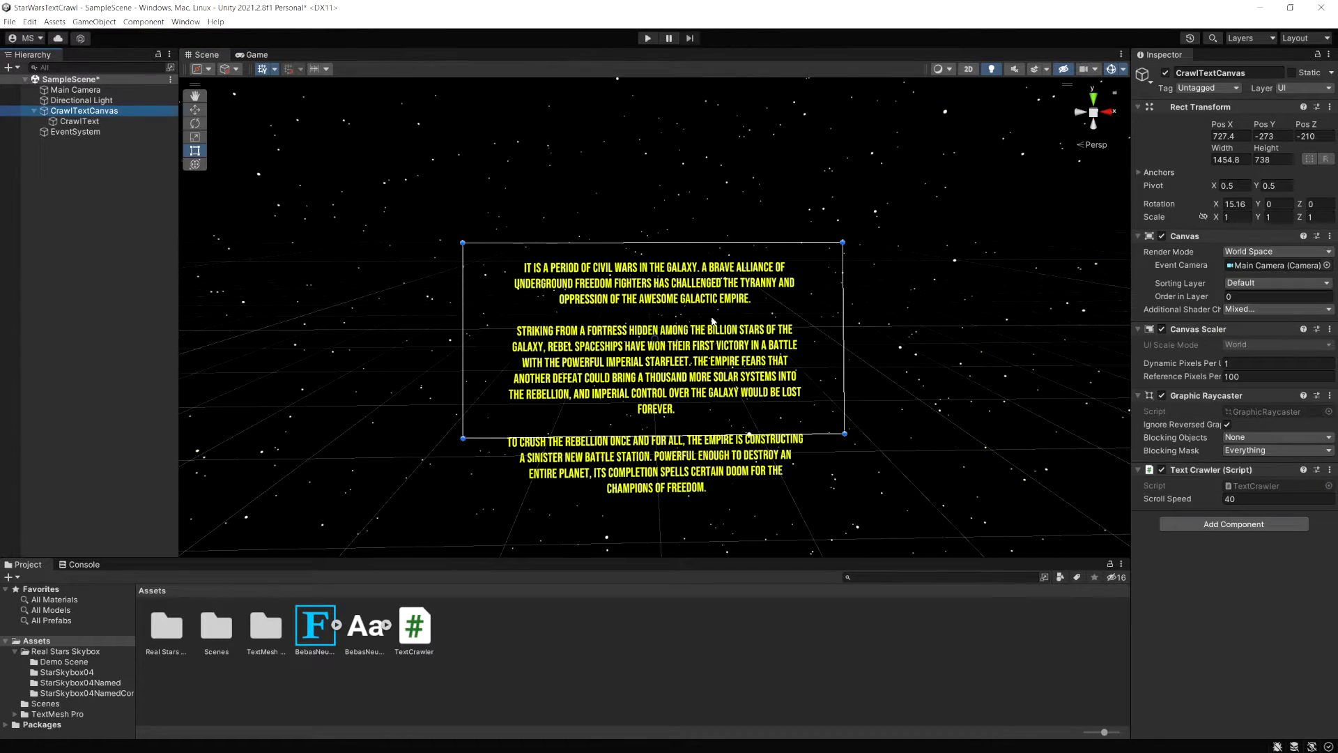
pyautogui.press('w')
pyautogui.moveTo(655, 304); pyautogui.dragTo(655, 240)
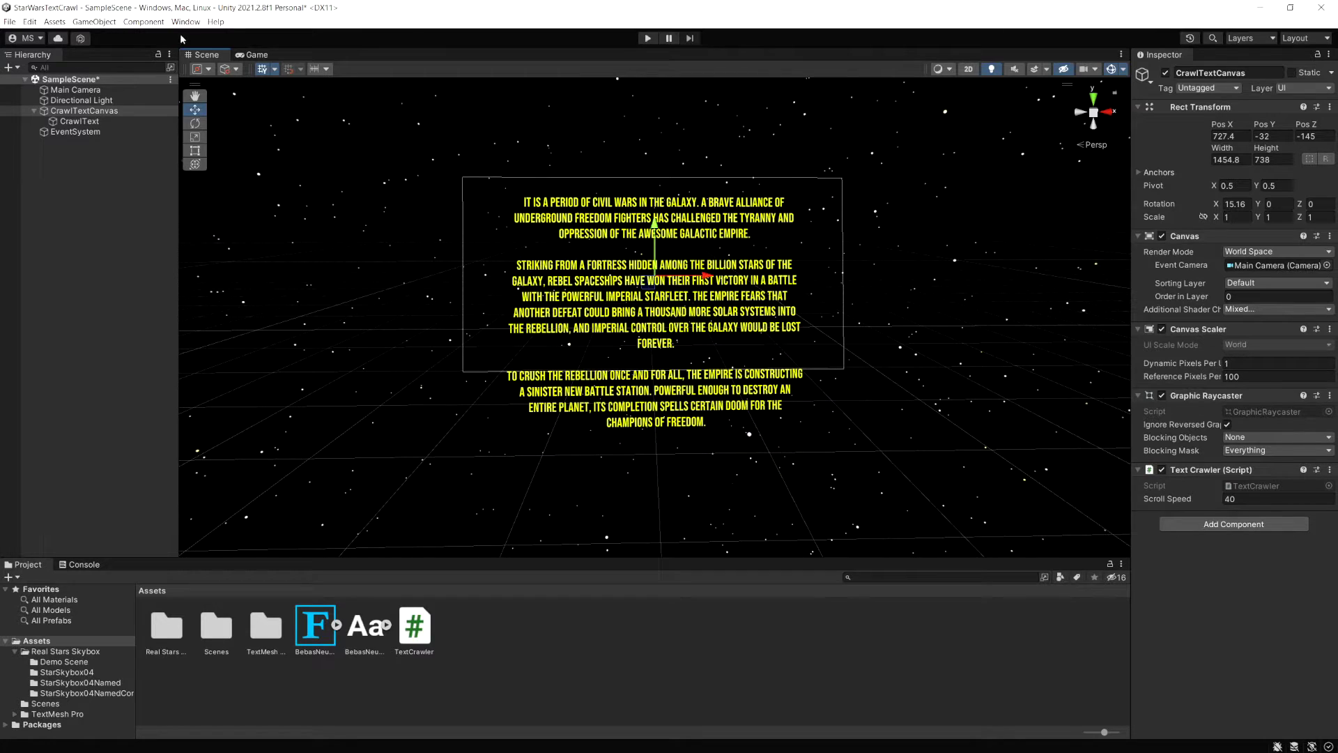
pyautogui.click(255, 54)
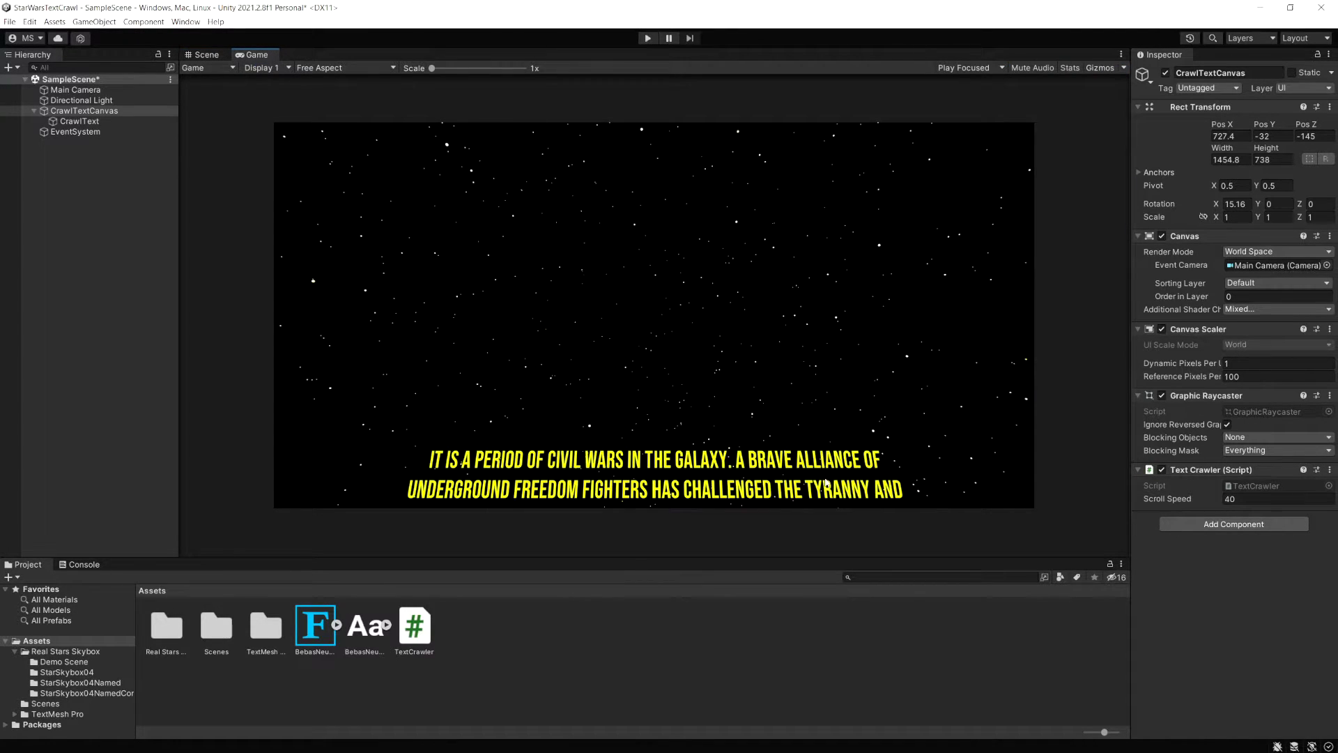
# Step: Enlarge the CrawlText font to 71.8 and add a line break before 'A brave alliance'
pyautogui.click(80, 121)
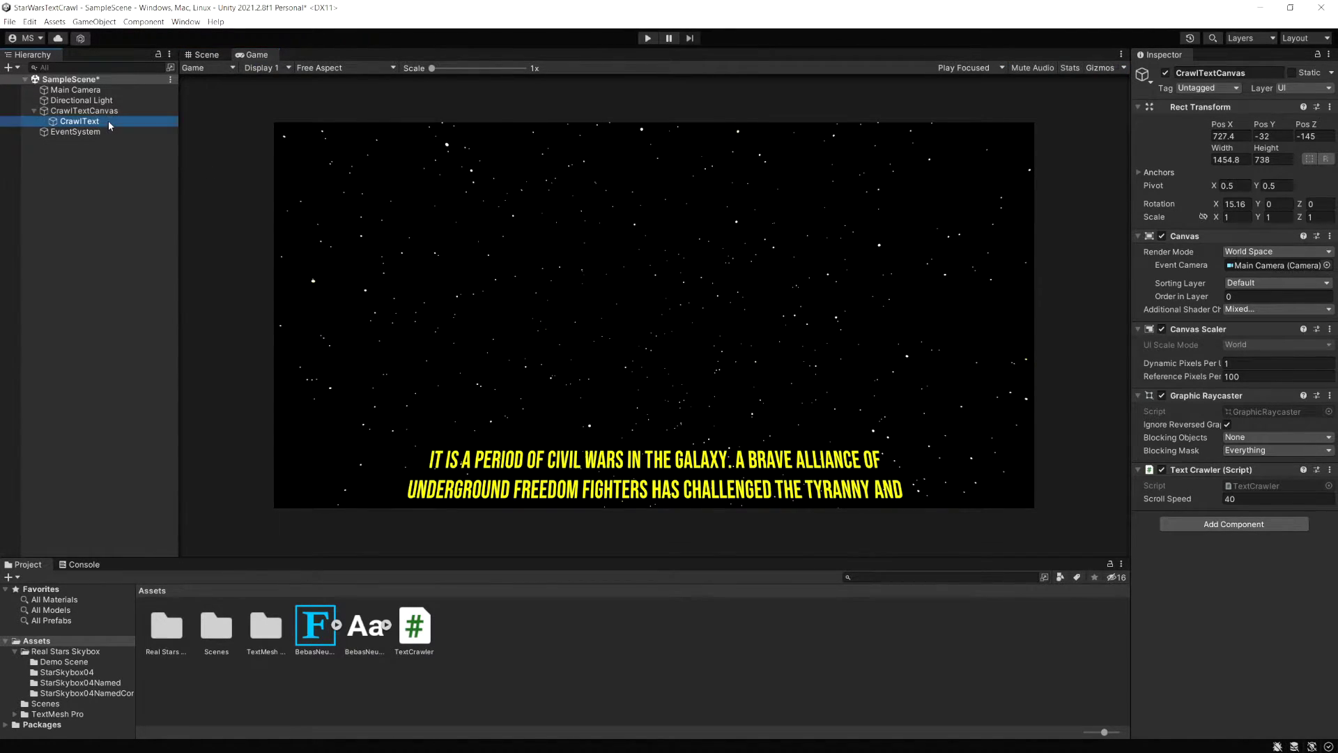
pyautogui.moveTo(1213, 495)
pyautogui.mouseDown()
pyautogui.moveTo(1310, 492)
pyautogui.moveTo(1200, 490)
pyautogui.mouseUp()
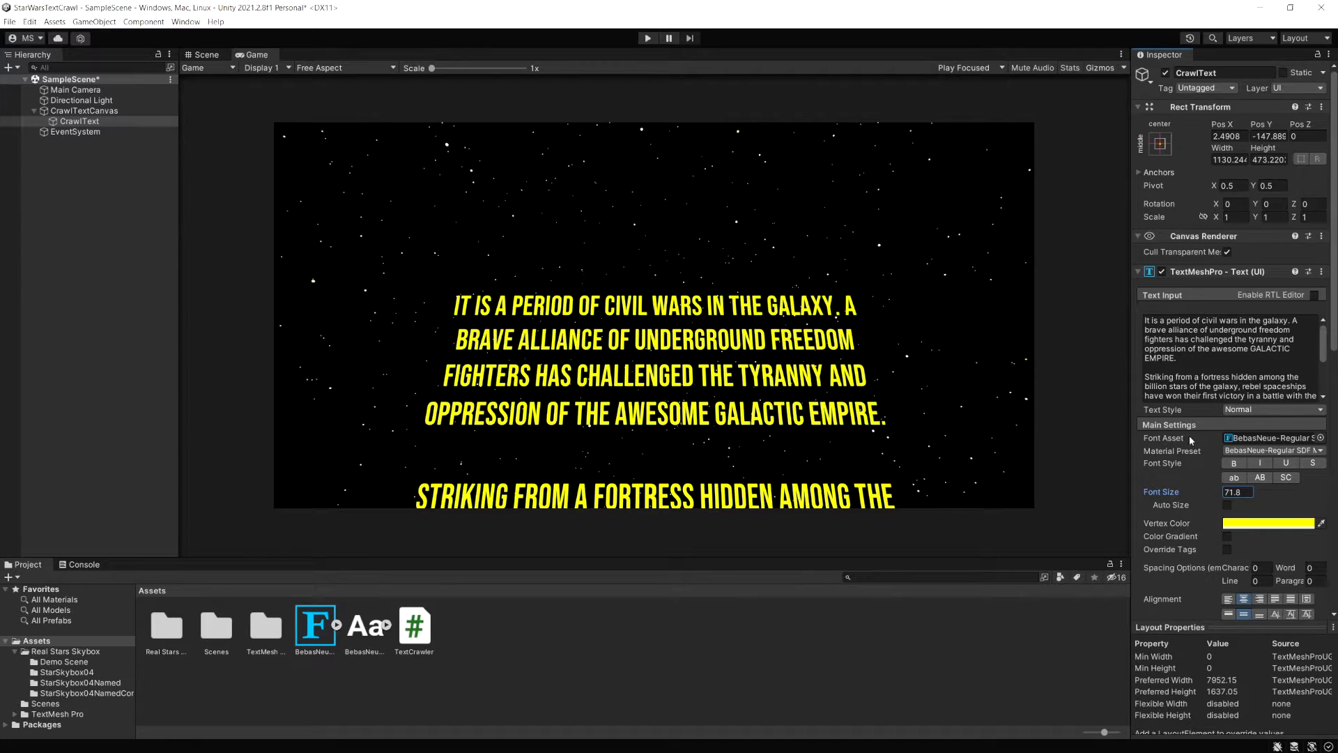
pyautogui.click(1295, 325)
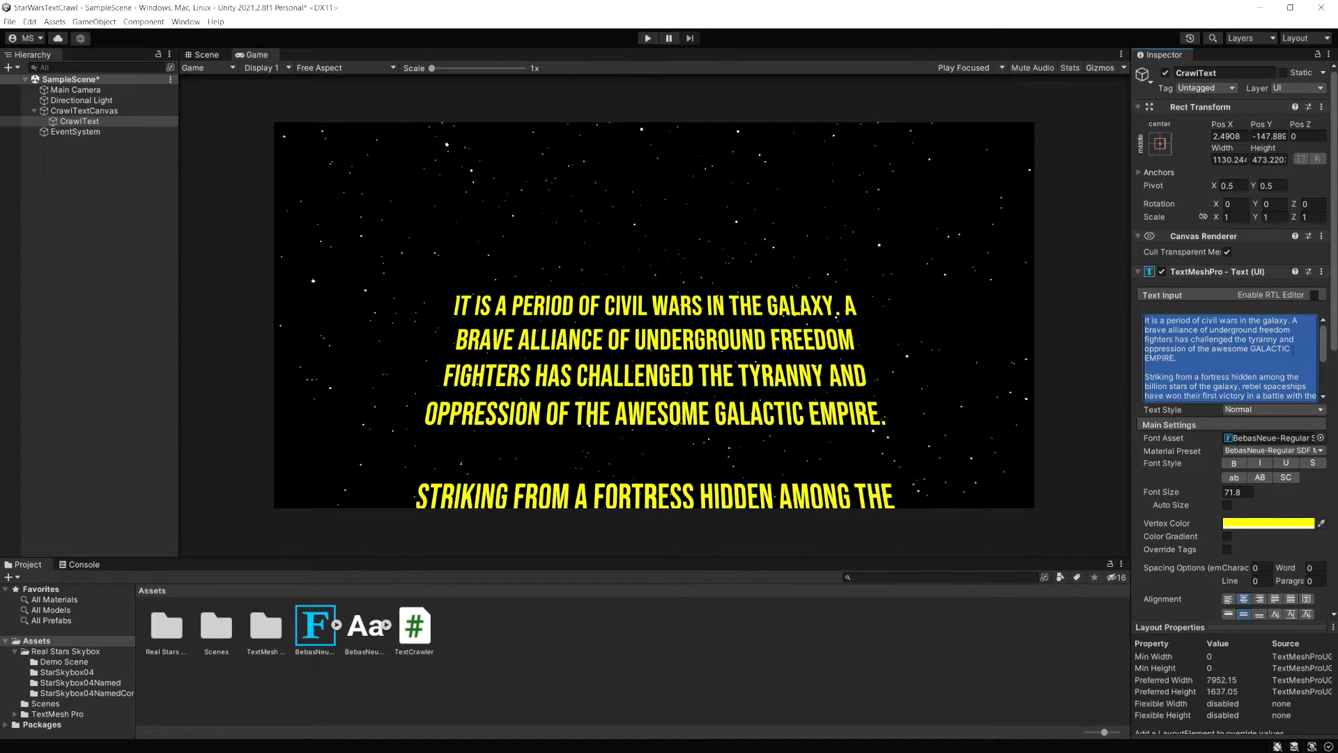
pyautogui.scroll(-3, 1269, 369)
pyautogui.click(1245, 396)
pyautogui.hotkey('ctrl', 'Home')
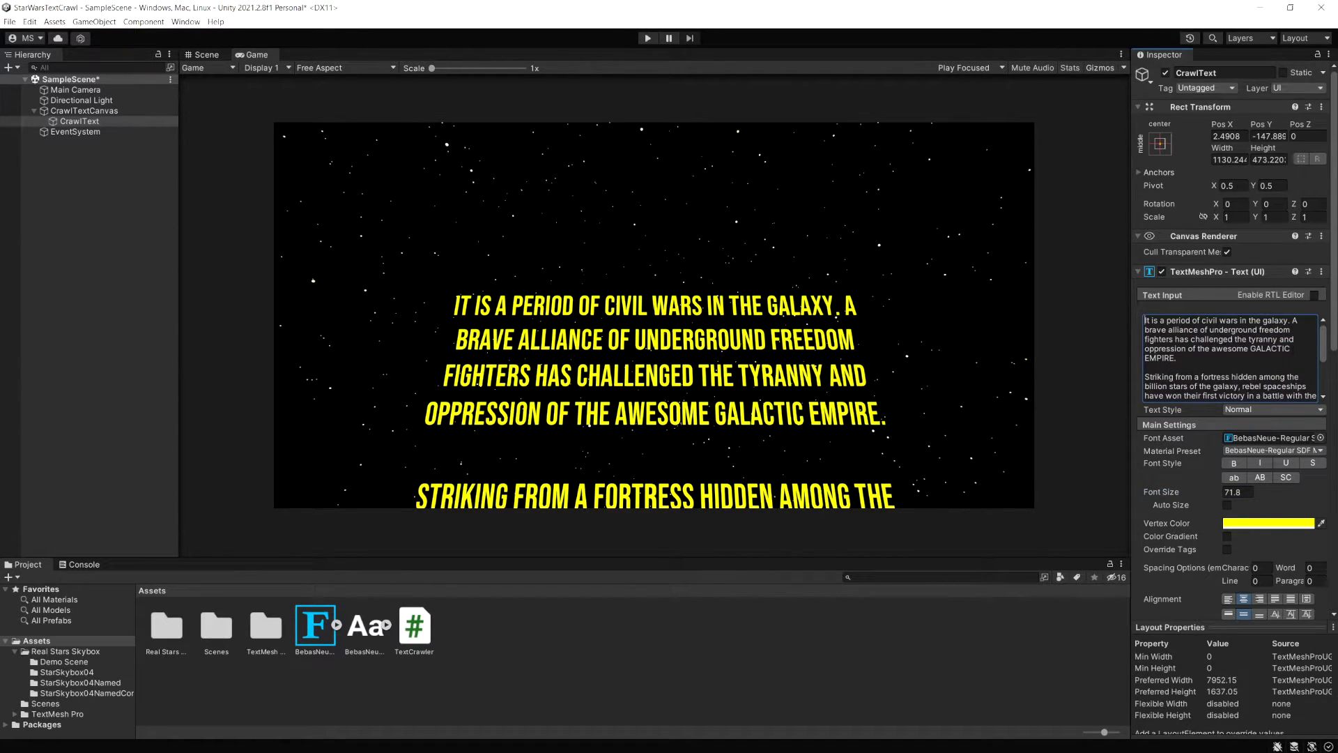
pyautogui.press('Return')
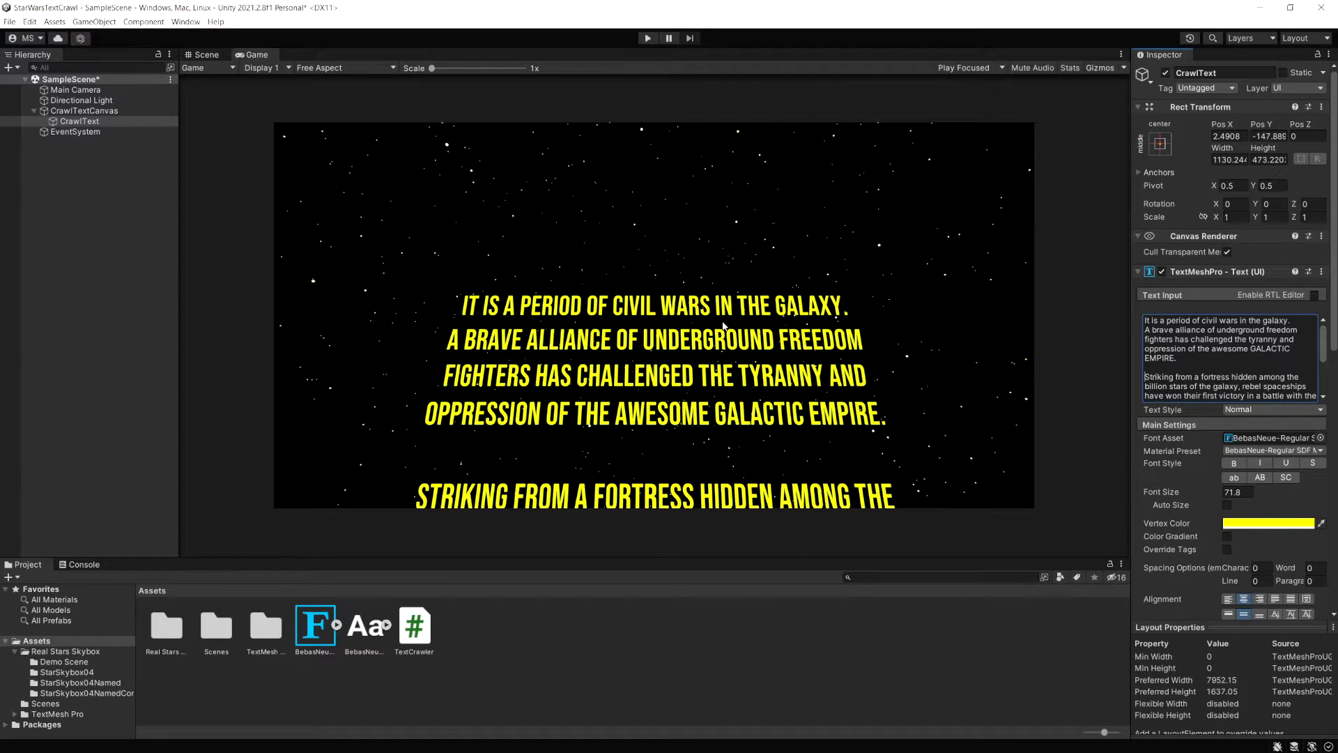
# Step: Drag CrawlTextCanvas down to Pos Y -500, Pos Z -272 and check it in the Game view
pyautogui.click(89, 112)
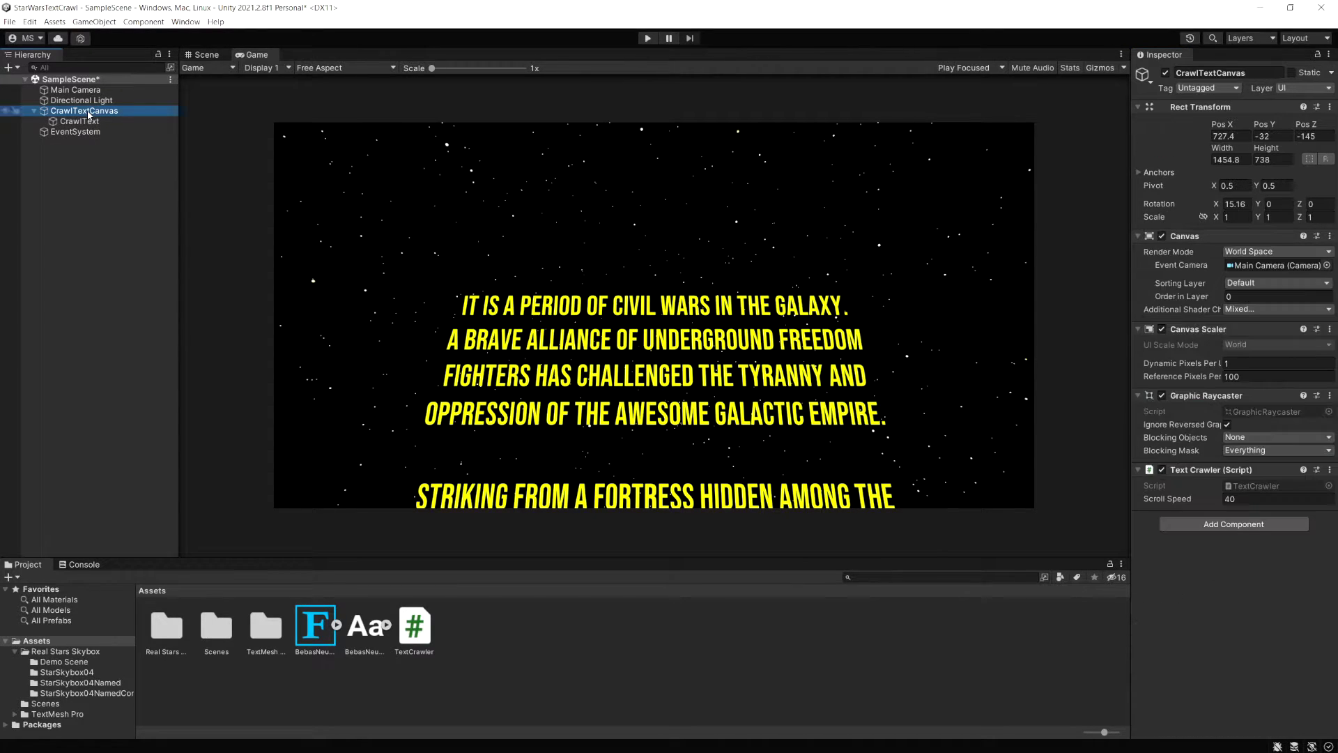
pyautogui.click(205, 56)
pyautogui.moveTo(656, 233); pyautogui.dragTo(656, 335)
pyautogui.click(255, 55)
pyautogui.click(209, 56)
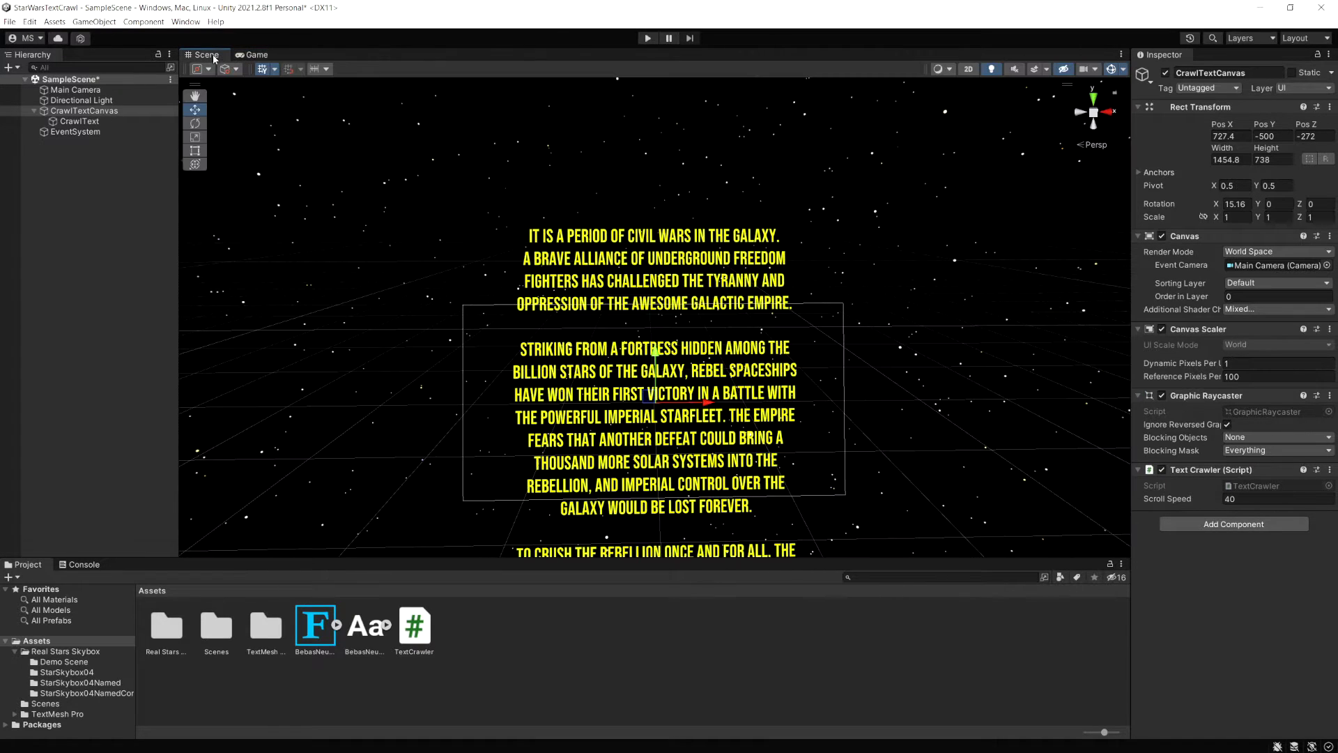
# Step: Play-test the crawl, trying Scroll Speed about 69 and Rotation X up to 28.4
pyautogui.click(655, 39)
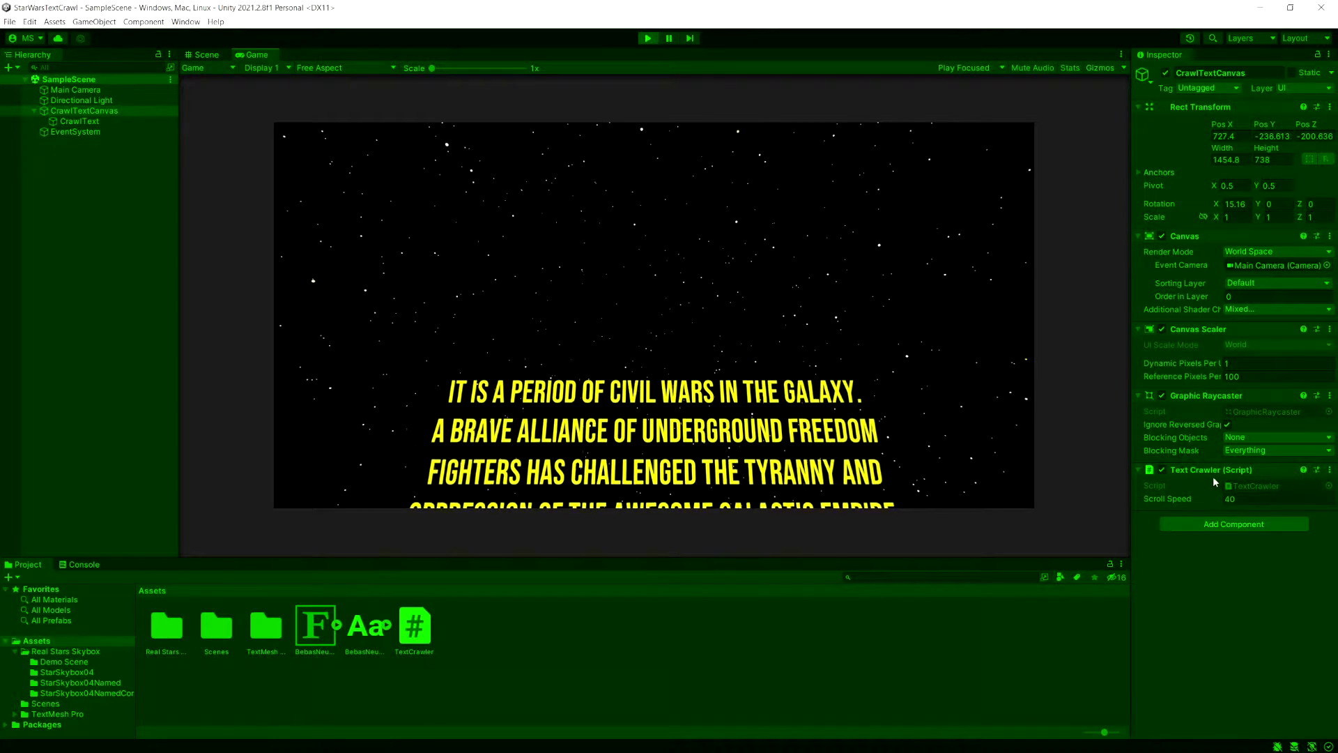
pyautogui.moveTo(1193, 500); pyautogui.dragTo(707, 503)
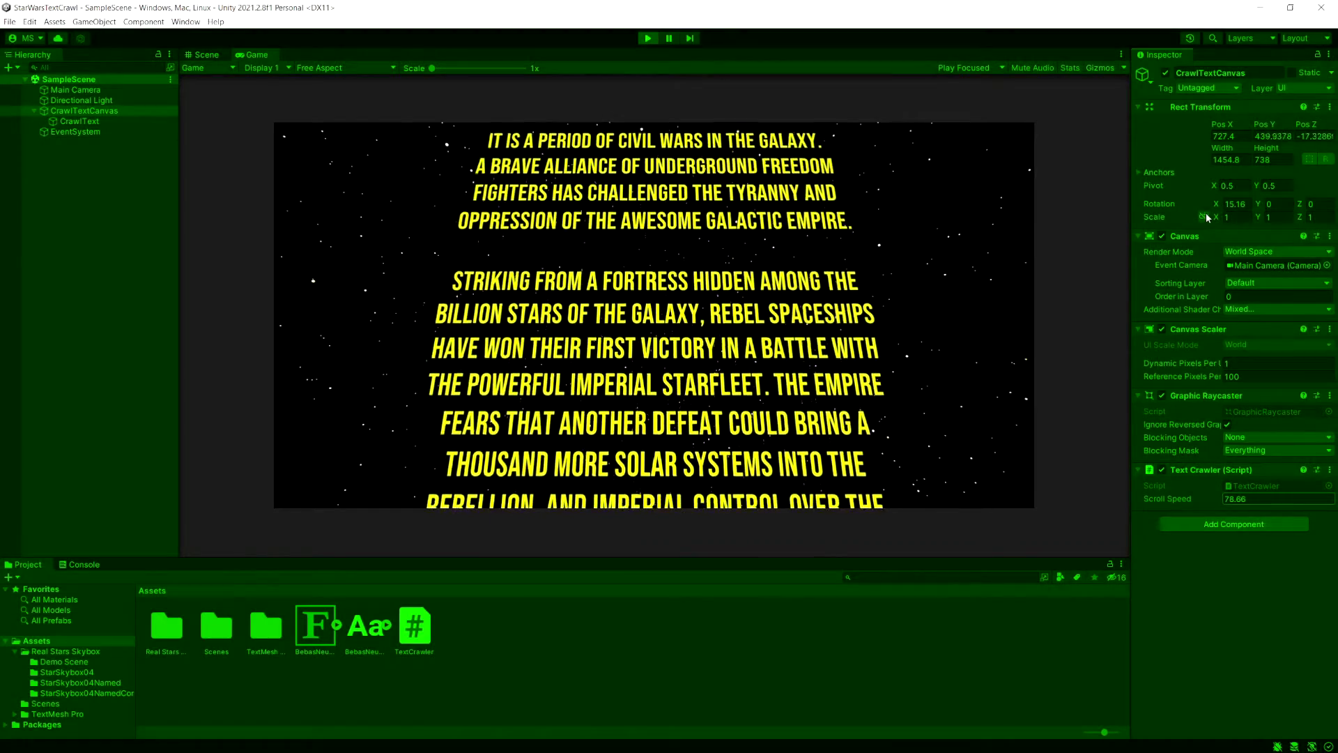
pyautogui.moveTo(1217, 211); pyautogui.dragTo(1257, 212)
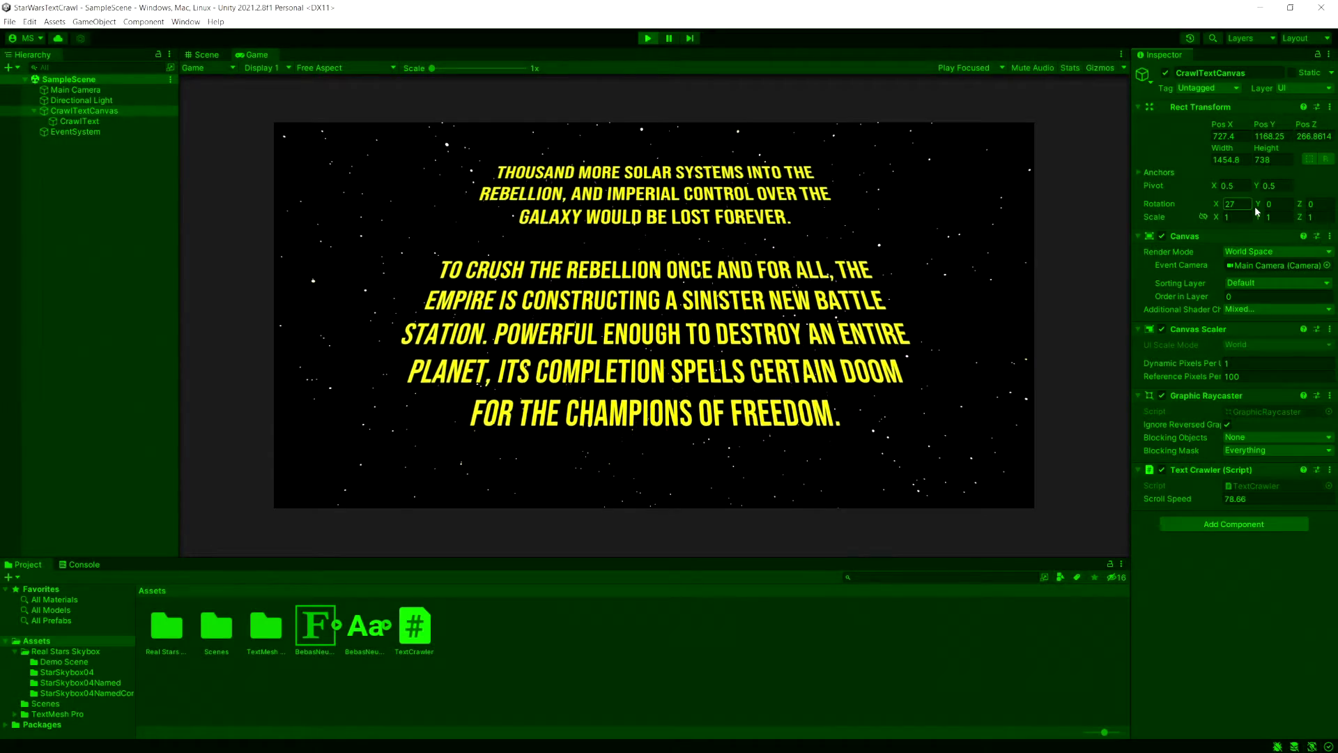
pyautogui.moveTo(1257, 211); pyautogui.dragTo(1267, 212)
# Step: Tilt the canvas to X rotation 30, enlarge CrawlText to font size 81.3, and widen its box
pyautogui.click(647, 39)
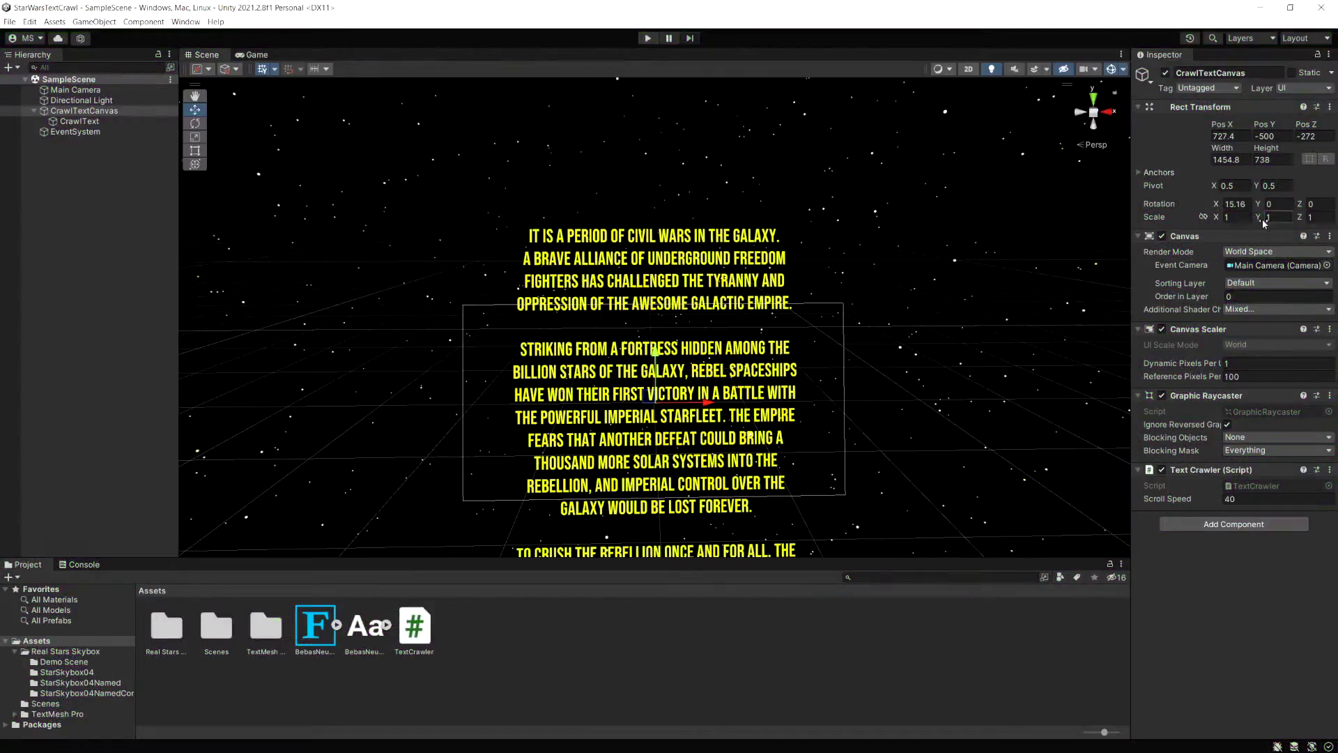
pyautogui.write('30')
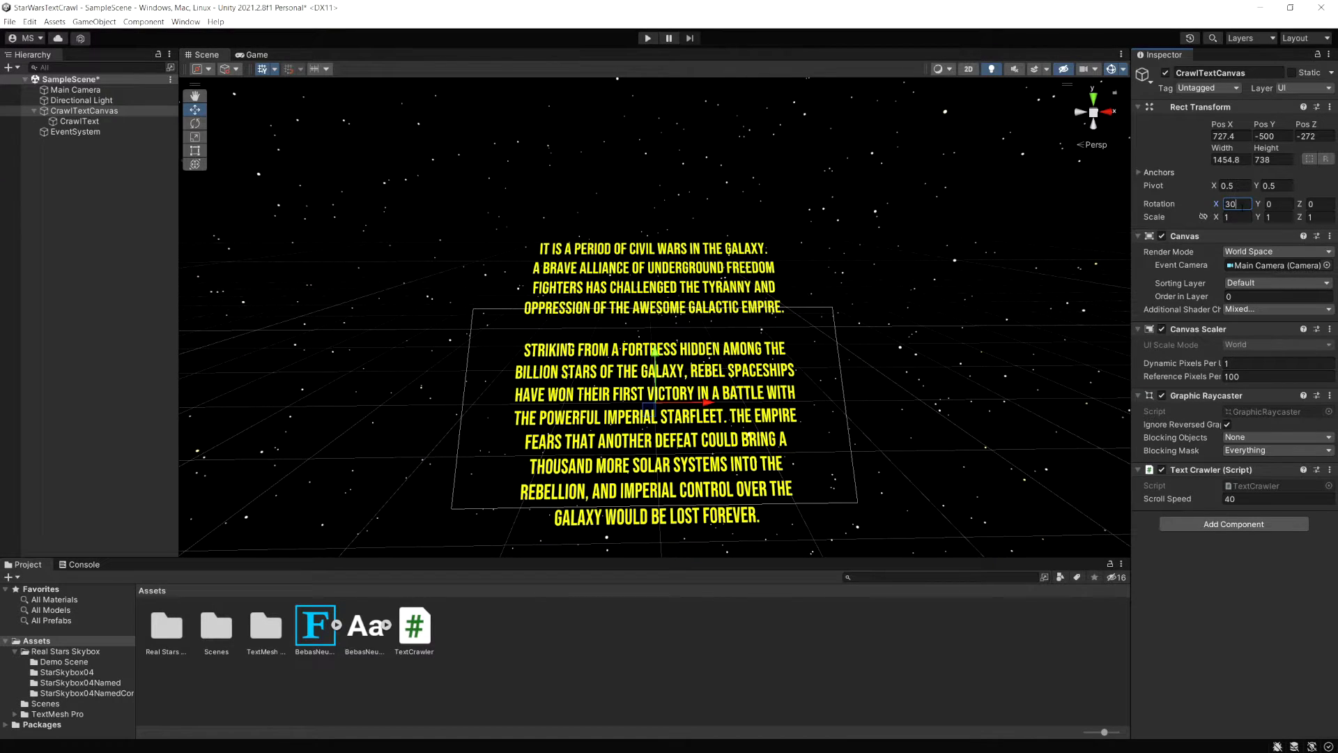
pyautogui.click(80, 122)
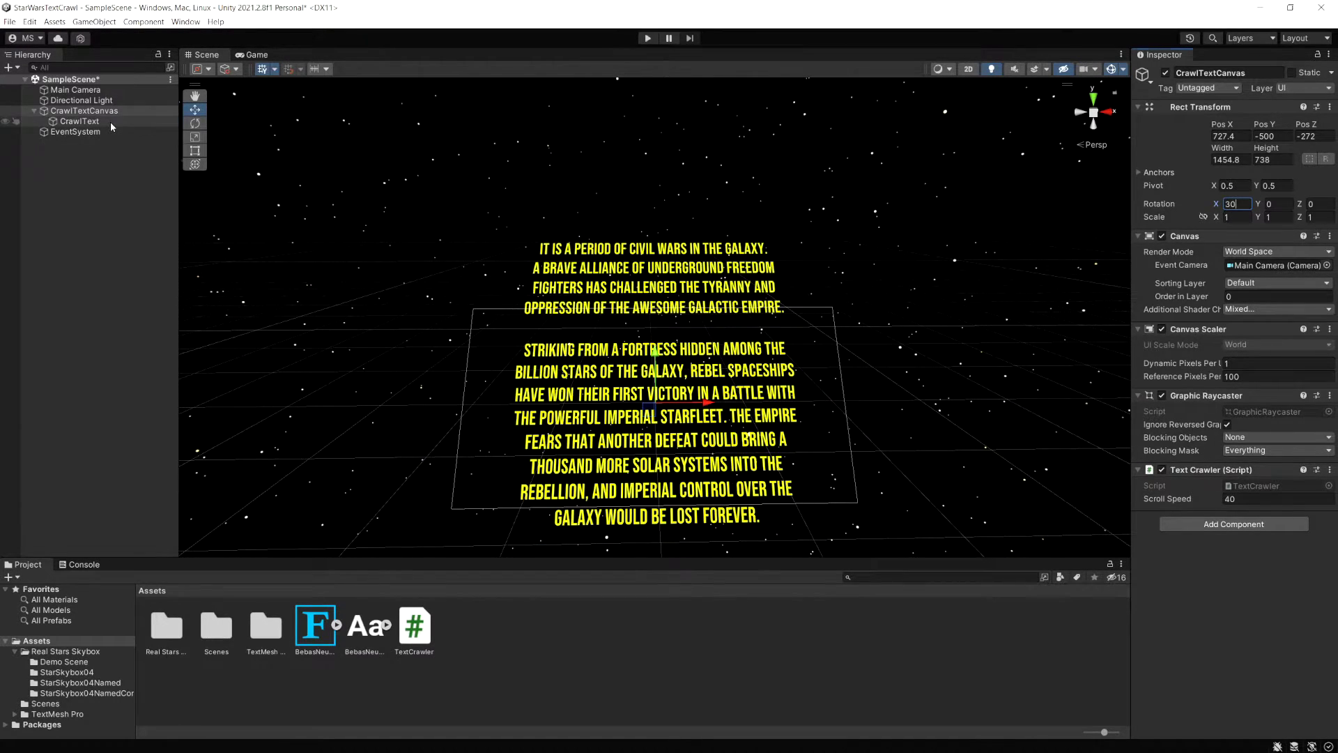
pyautogui.moveTo(1217, 493); pyautogui.dragTo(1257, 492)
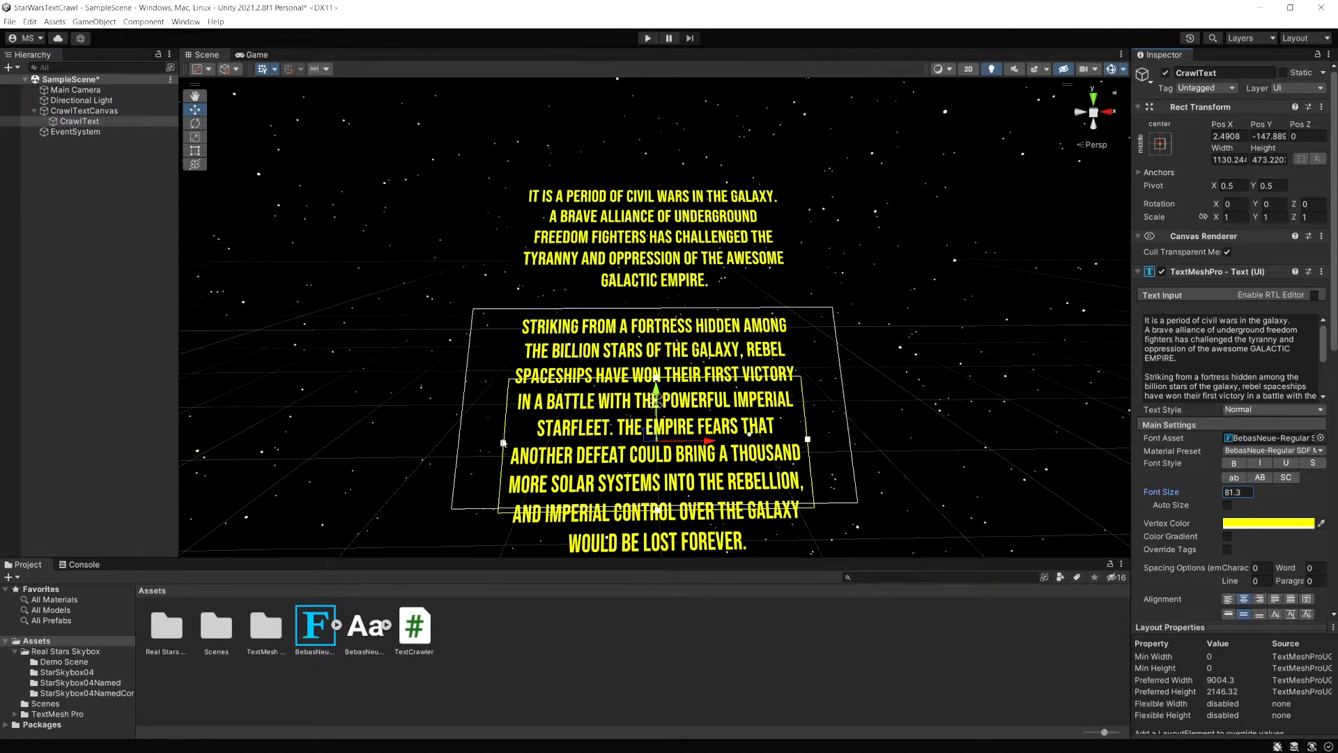
pyautogui.press('t')
pyautogui.moveTo(503, 444); pyautogui.dragTo(480, 426)
pyautogui.moveTo(803, 418); pyautogui.dragTo(763, 434)
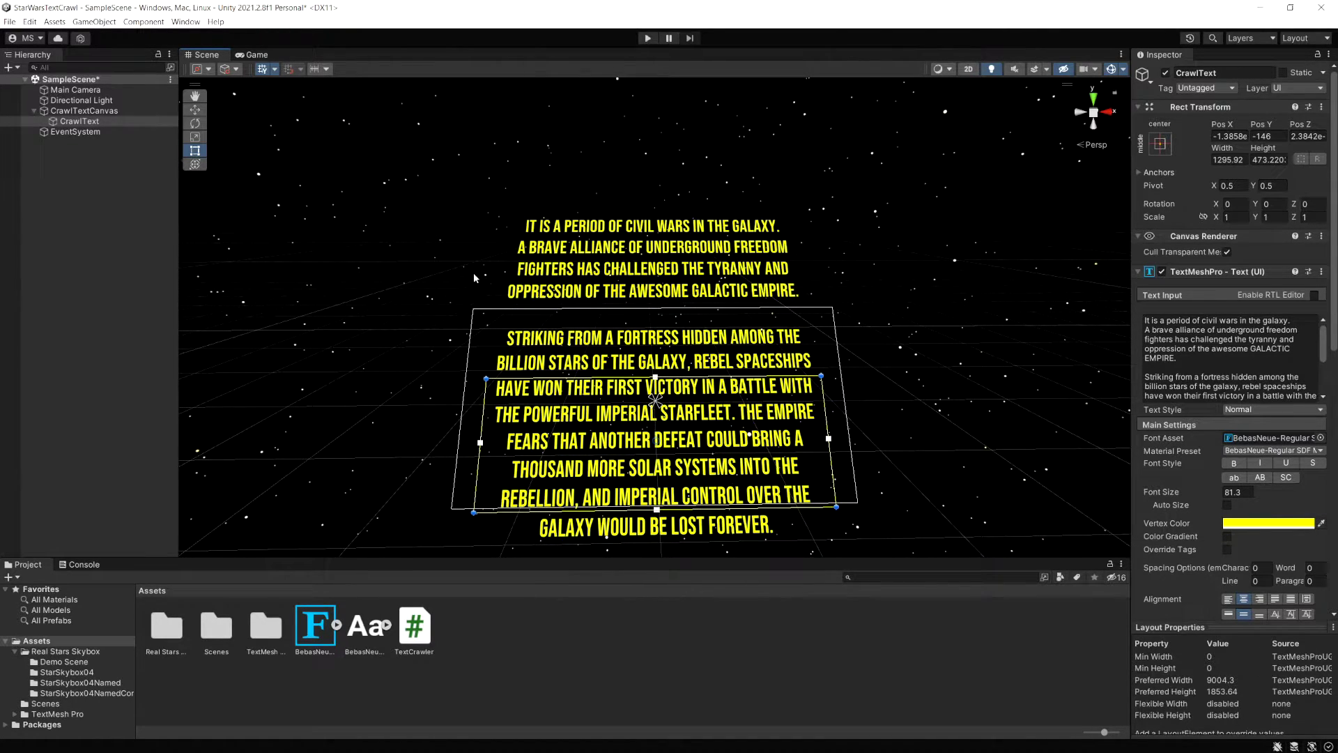
# Step: Preview the crawl in play mode, then replay it maximized with a 16:9 Game view
pyautogui.click(647, 38)
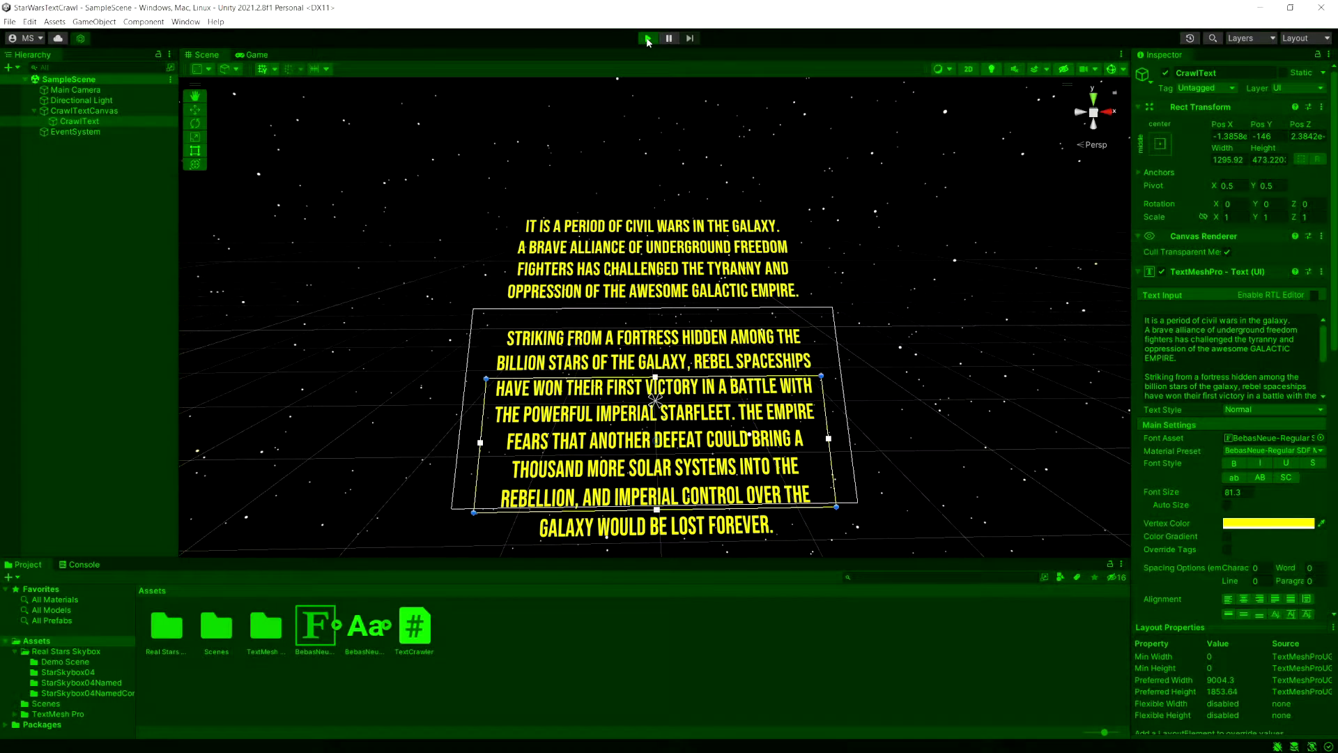
pyautogui.hotkey('ctrl', 'p')
pyautogui.click(239, 53)
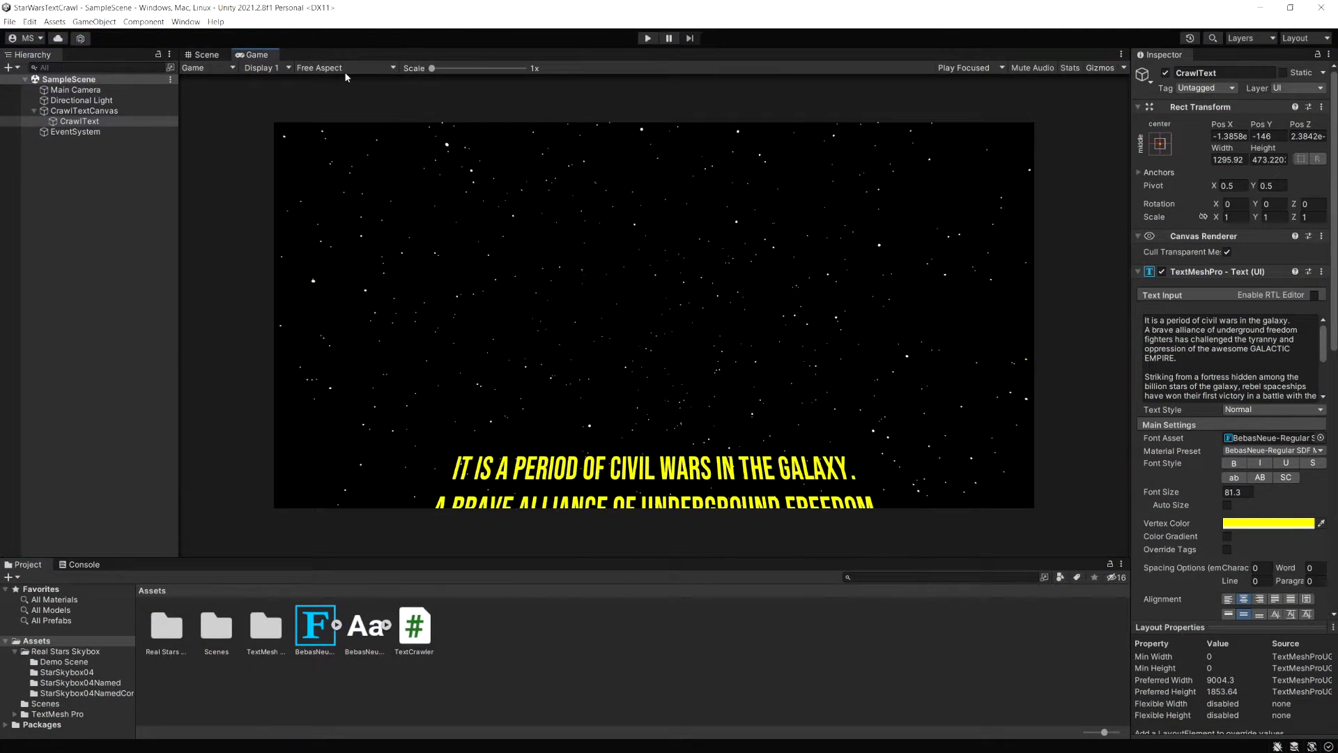
pyautogui.click(344, 68)
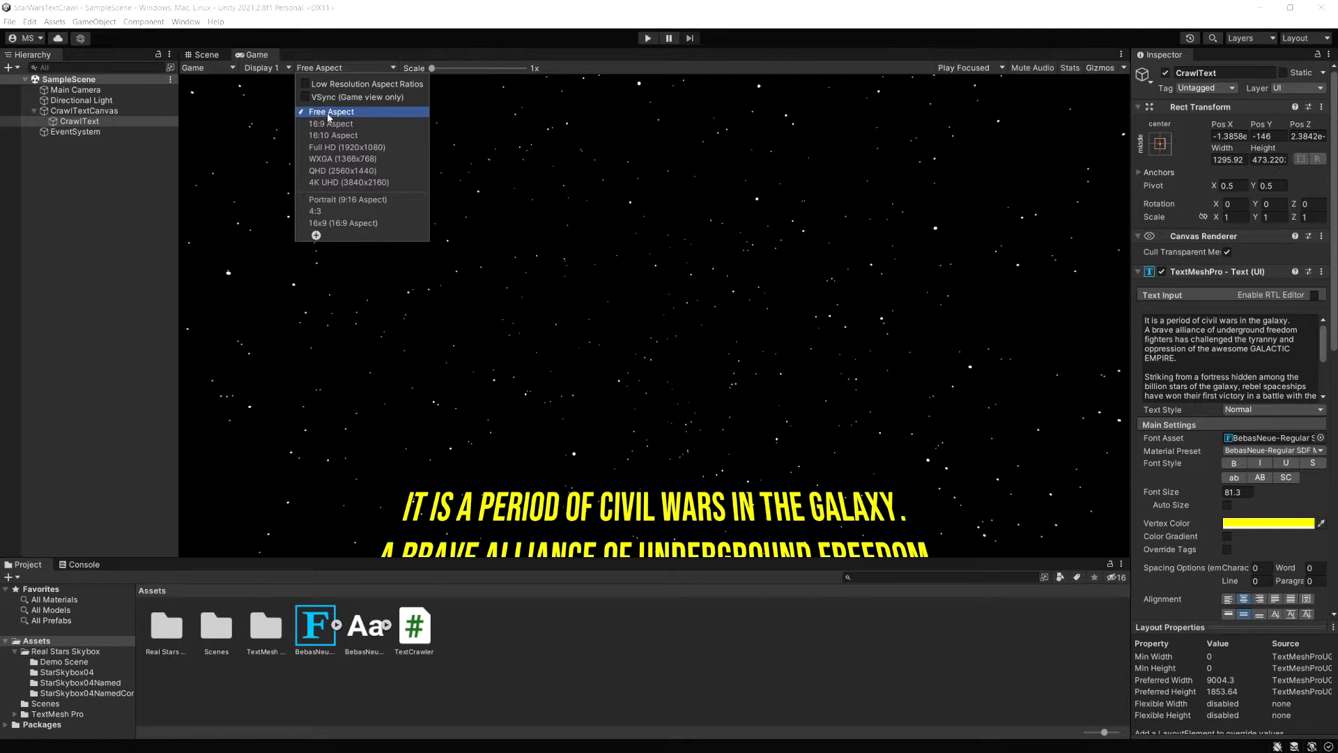
pyautogui.click(331, 125)
pyautogui.click(968, 67)
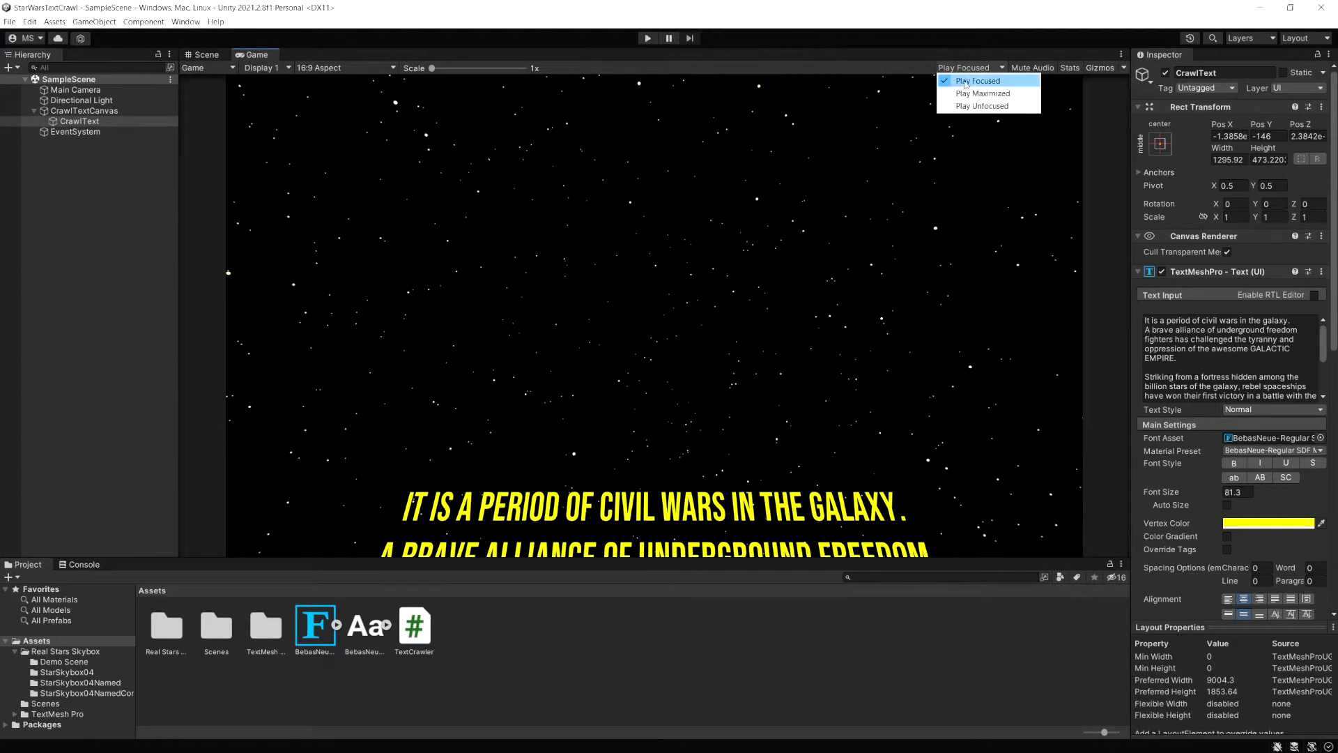
pyautogui.click(966, 91)
pyautogui.click(647, 38)
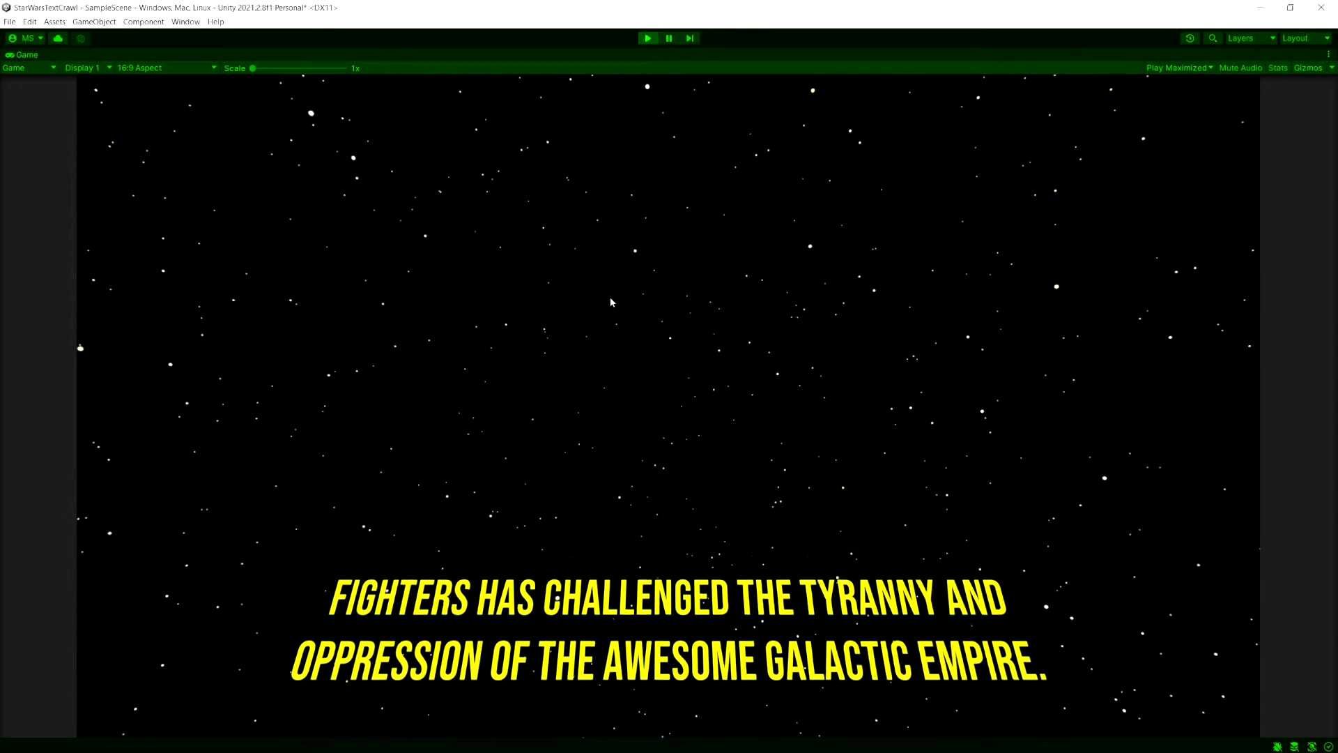
pyautogui.click(648, 38)
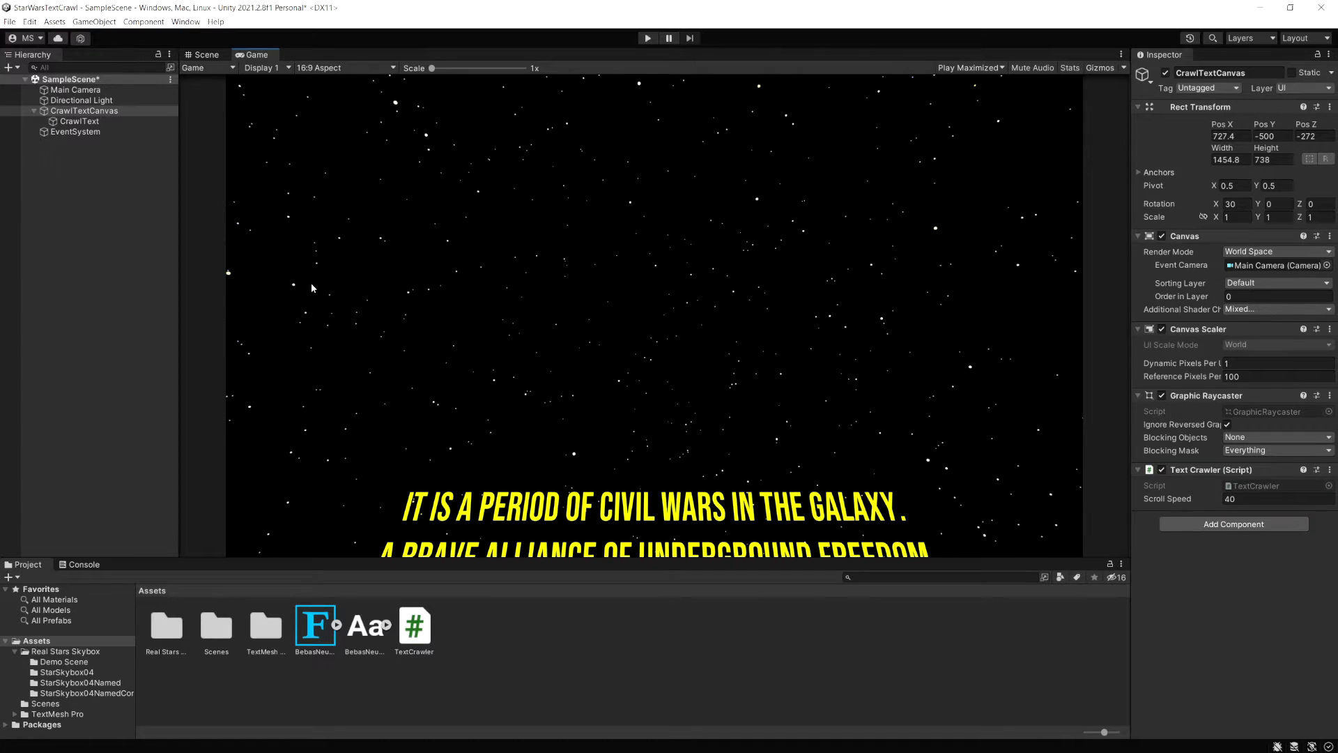
pyautogui.click(94, 90)
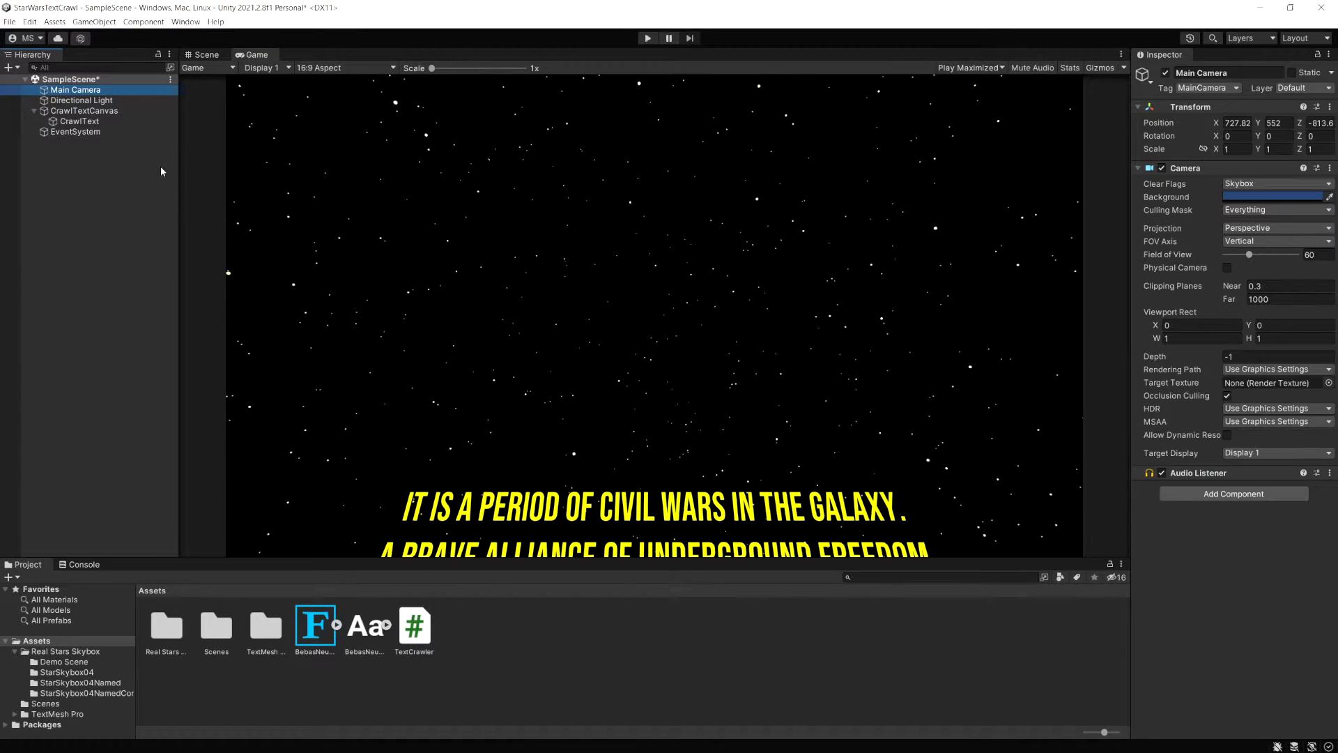
pyautogui.click(204, 55)
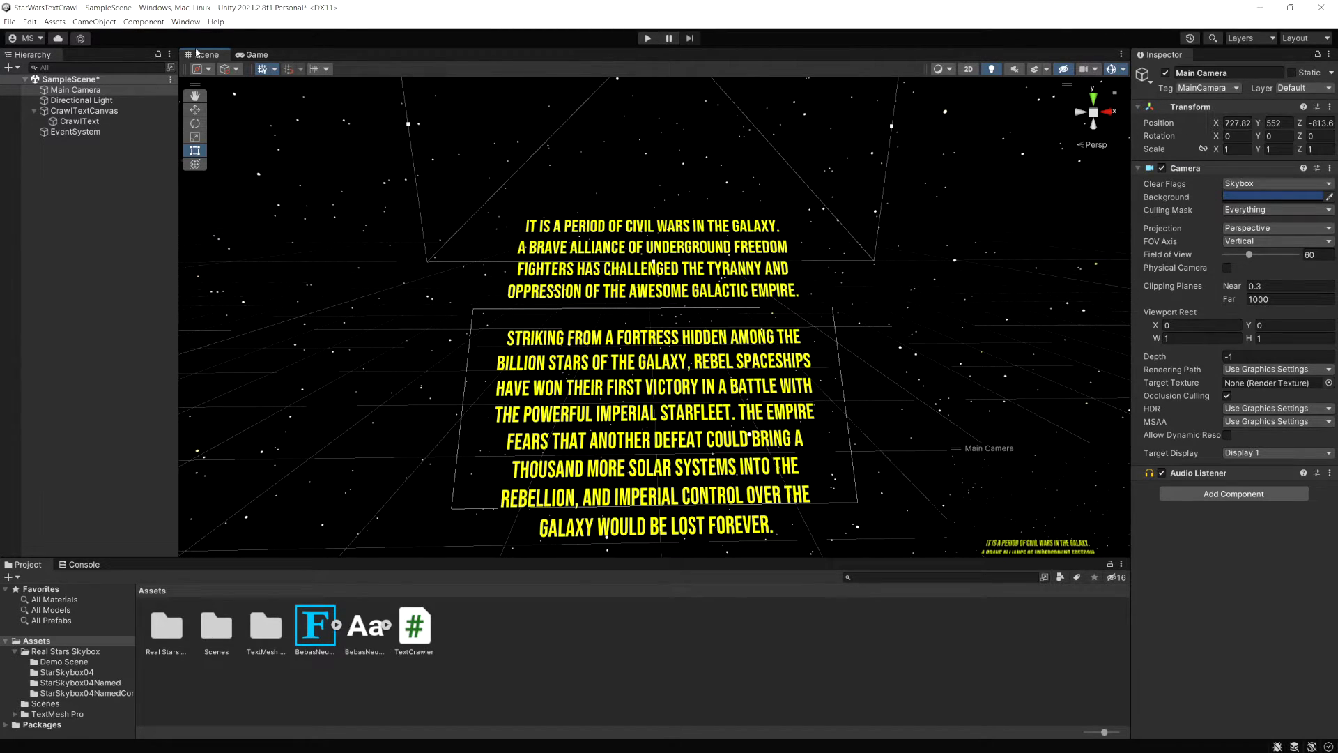
# Step: Extend the Main Camera's far clipping plane from 1000 to 10000 and recheck the Game view
pyautogui.click(52, 91)
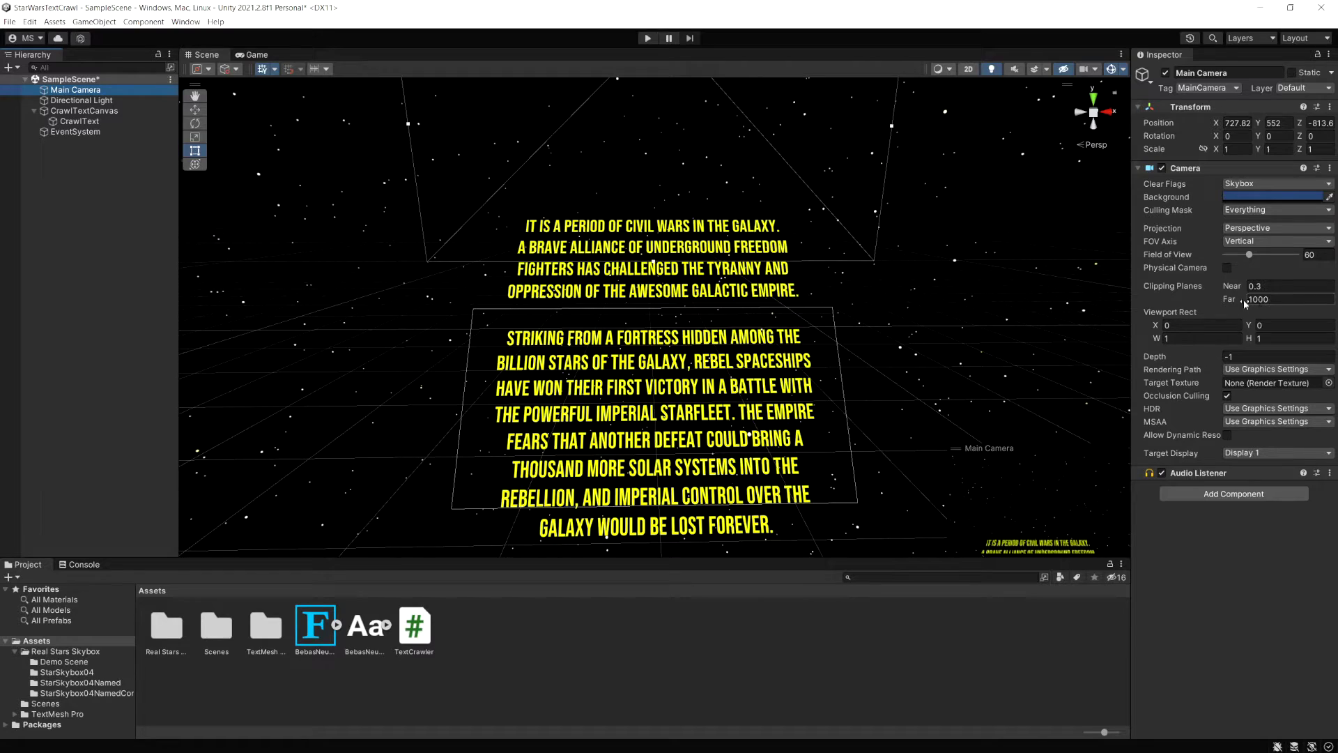
pyautogui.click(1292, 299)
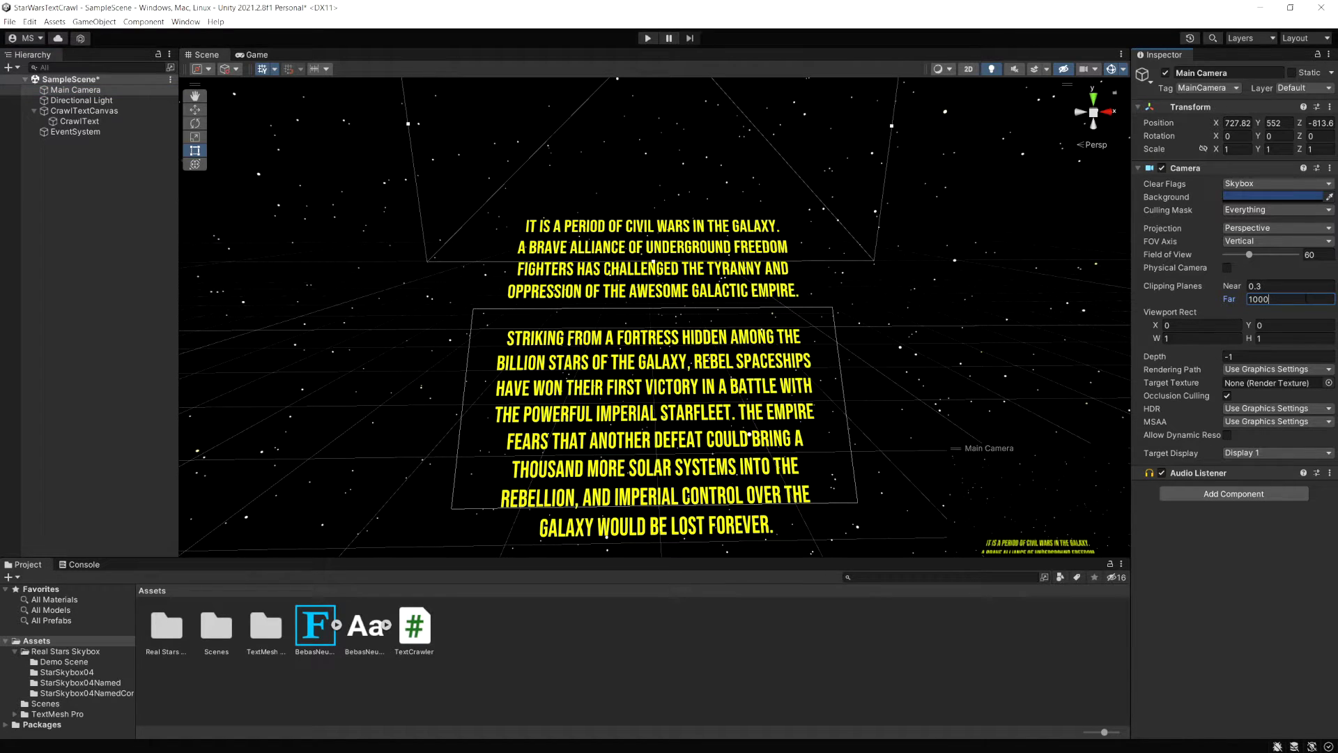
pyautogui.write('0')
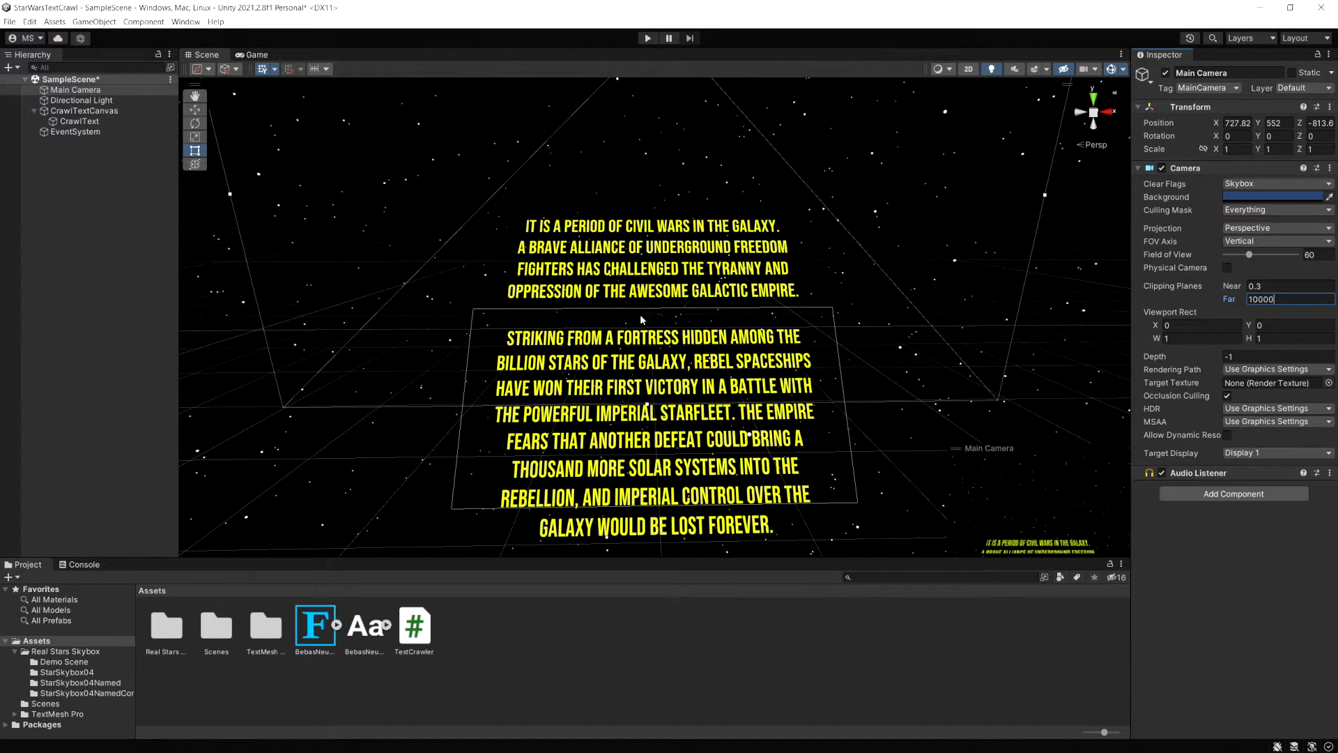
pyautogui.moveTo(540, 329); pyautogui.dragTo(857, 296, button='right')
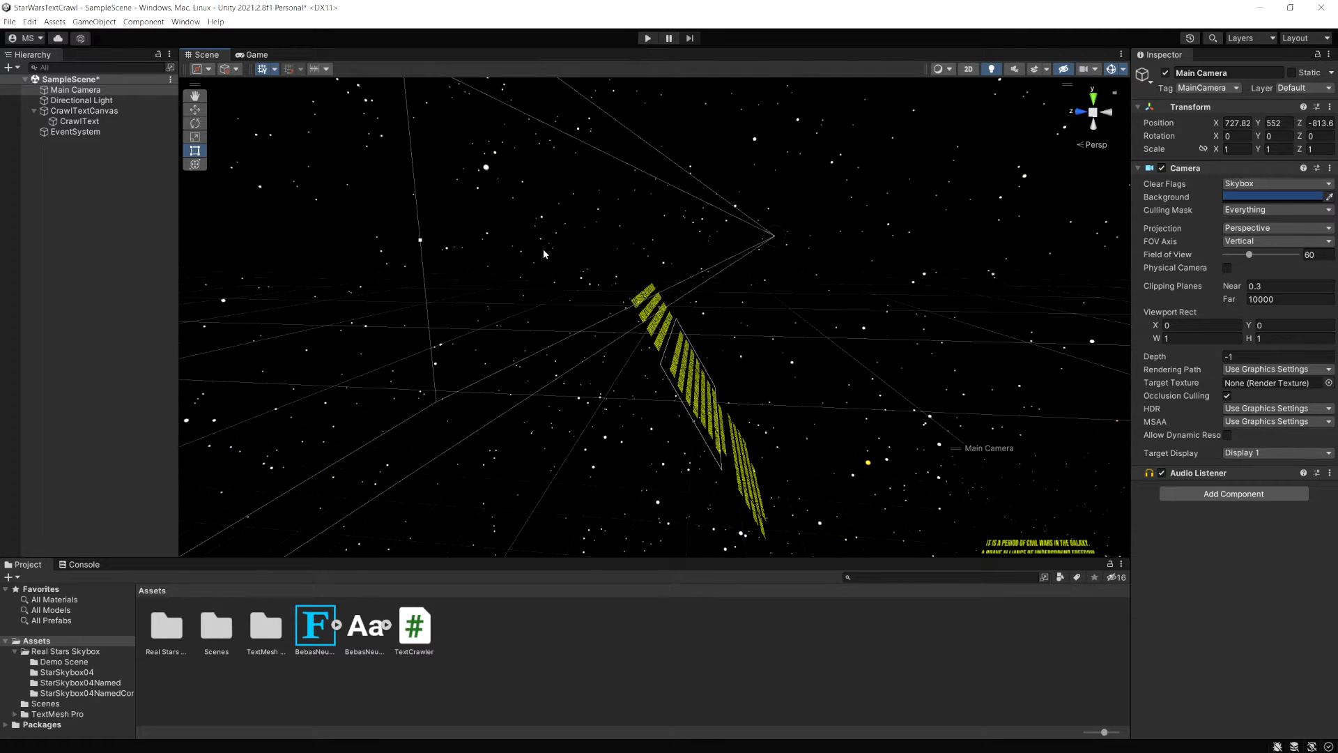
pyautogui.click(258, 55)
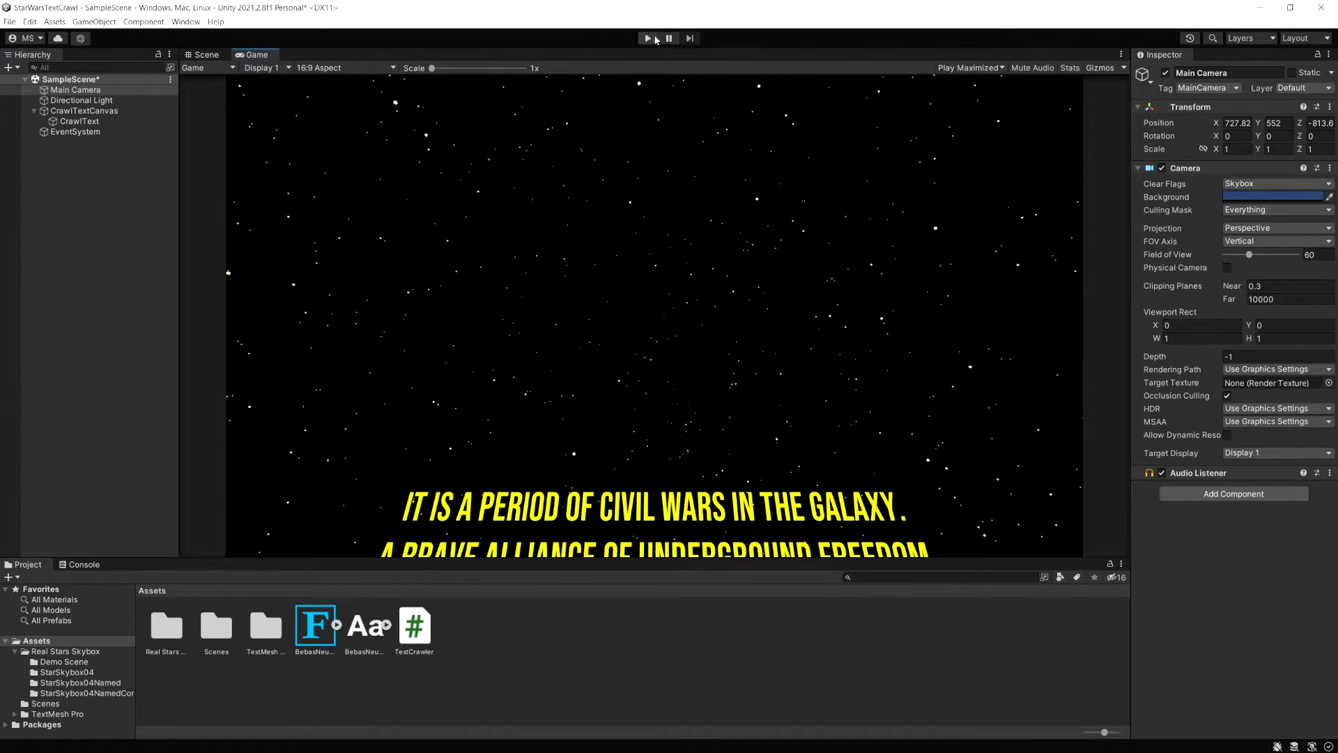
pyautogui.click(654, 39)
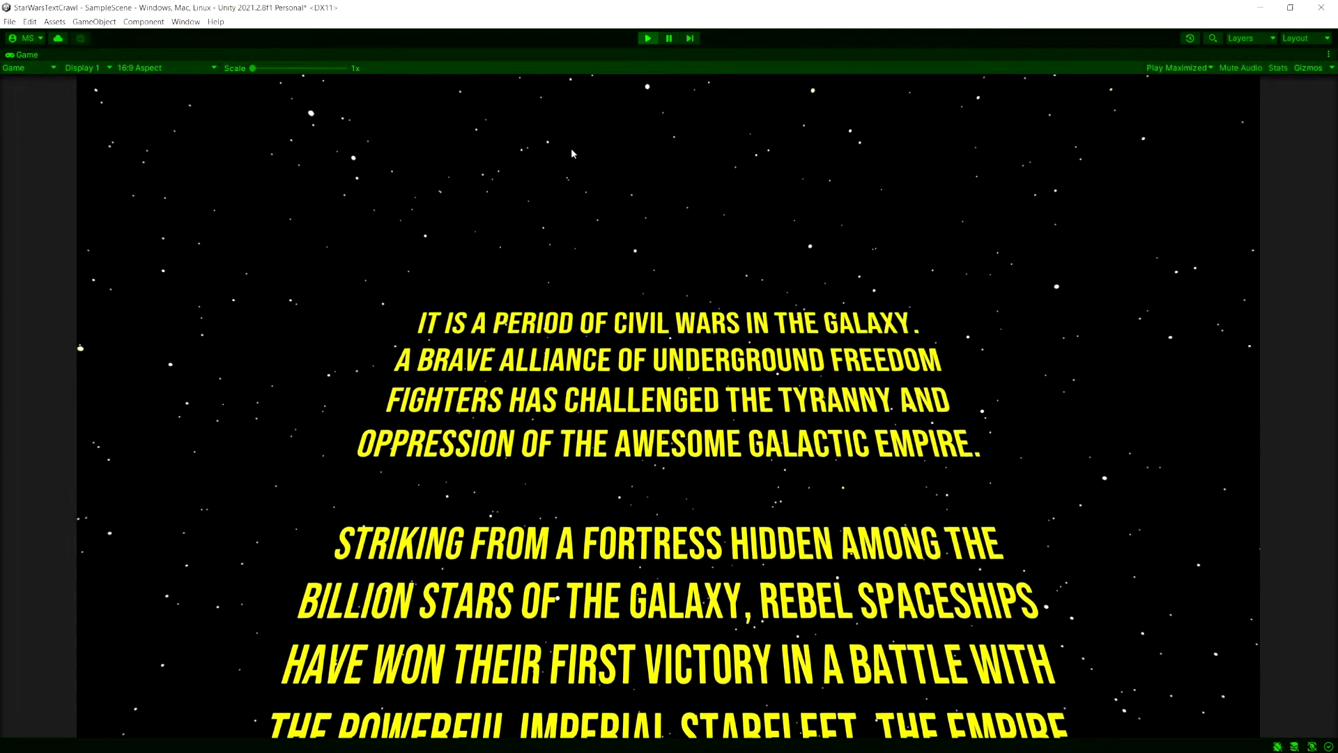
pyautogui.click(647, 38)
pyautogui.click(77, 90)
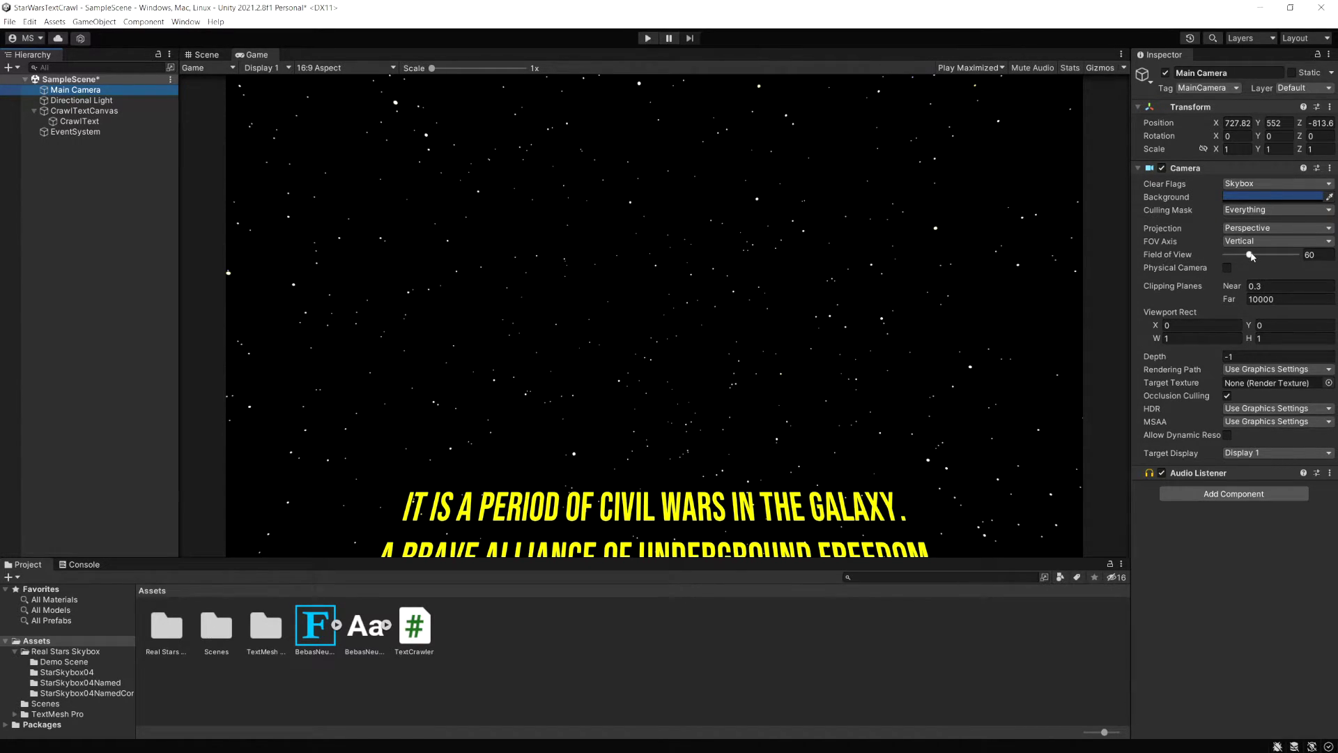
# Step: Widen the camera's field of view to 73 and reduce CrawlTextCanvas Rotation X to 15°
pyautogui.moveTo(1251, 256); pyautogui.dragTo(1286, 259)
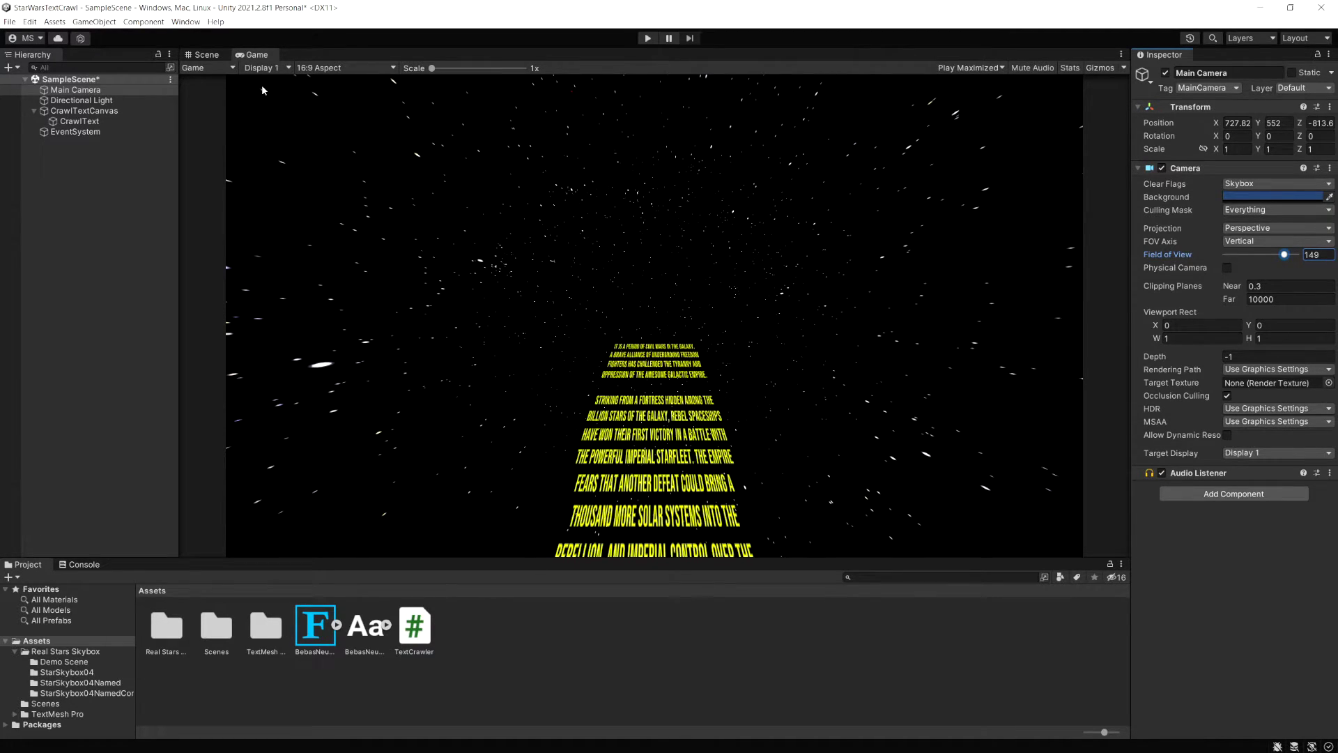
pyautogui.click(82, 122)
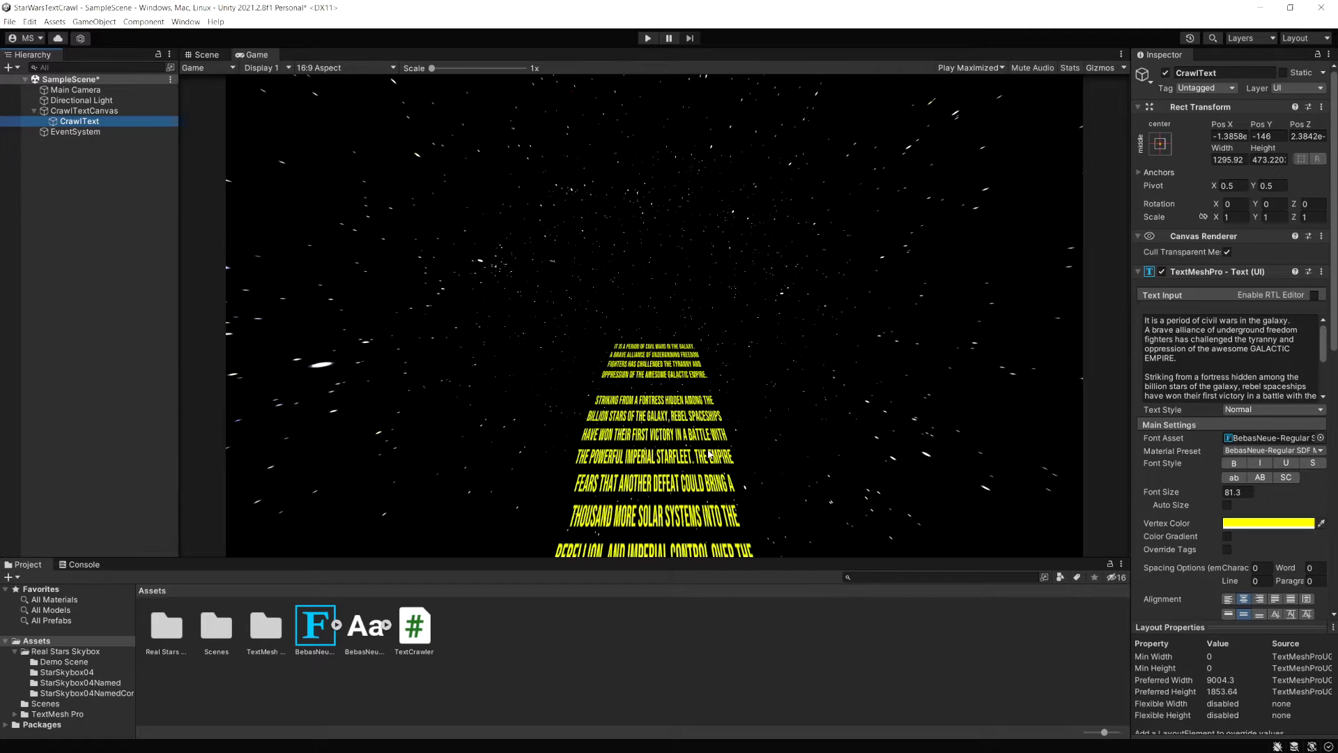
pyautogui.click(128, 111)
pyautogui.moveTo(1217, 208); pyautogui.dragTo(858, 186)
pyautogui.write('15')
pyautogui.press('Tab')
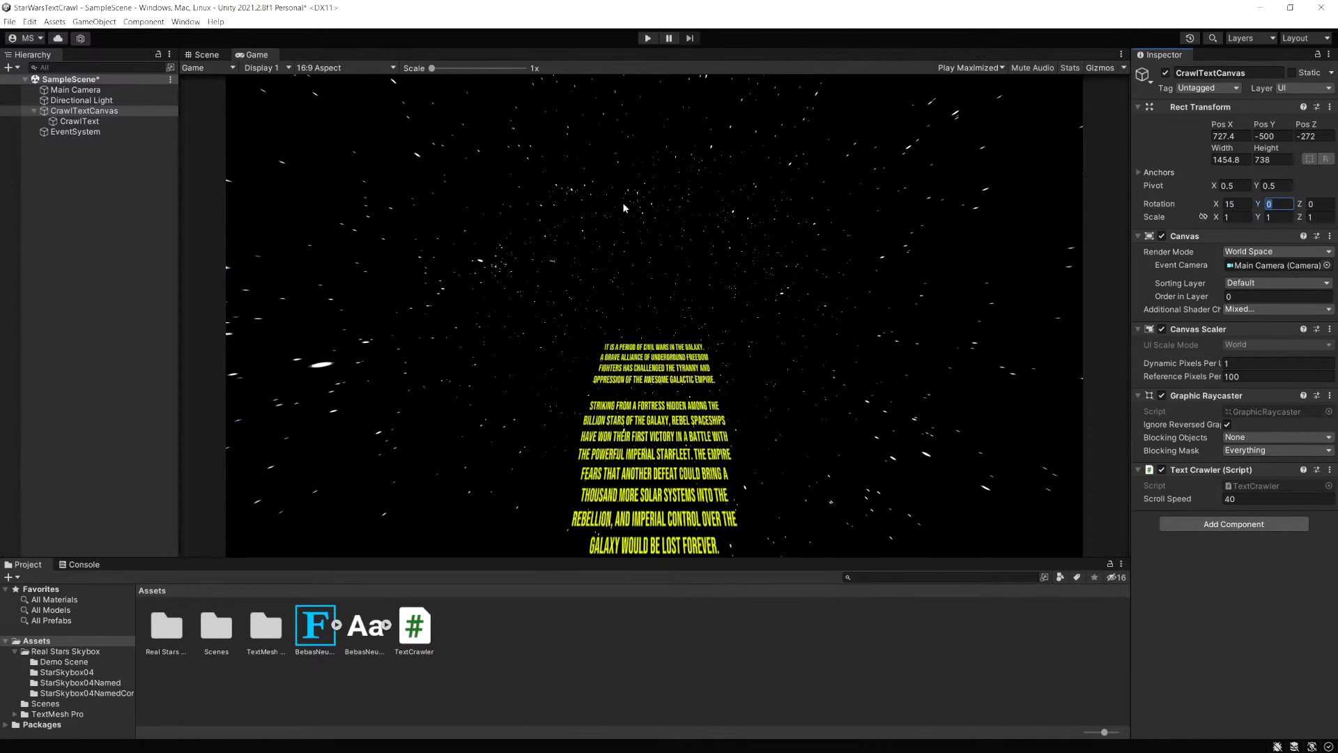
pyautogui.click(223, 53)
# Step: Move Main Camera along Z toward the crawl and preview the result in the Game view
pyautogui.click(463, 252)
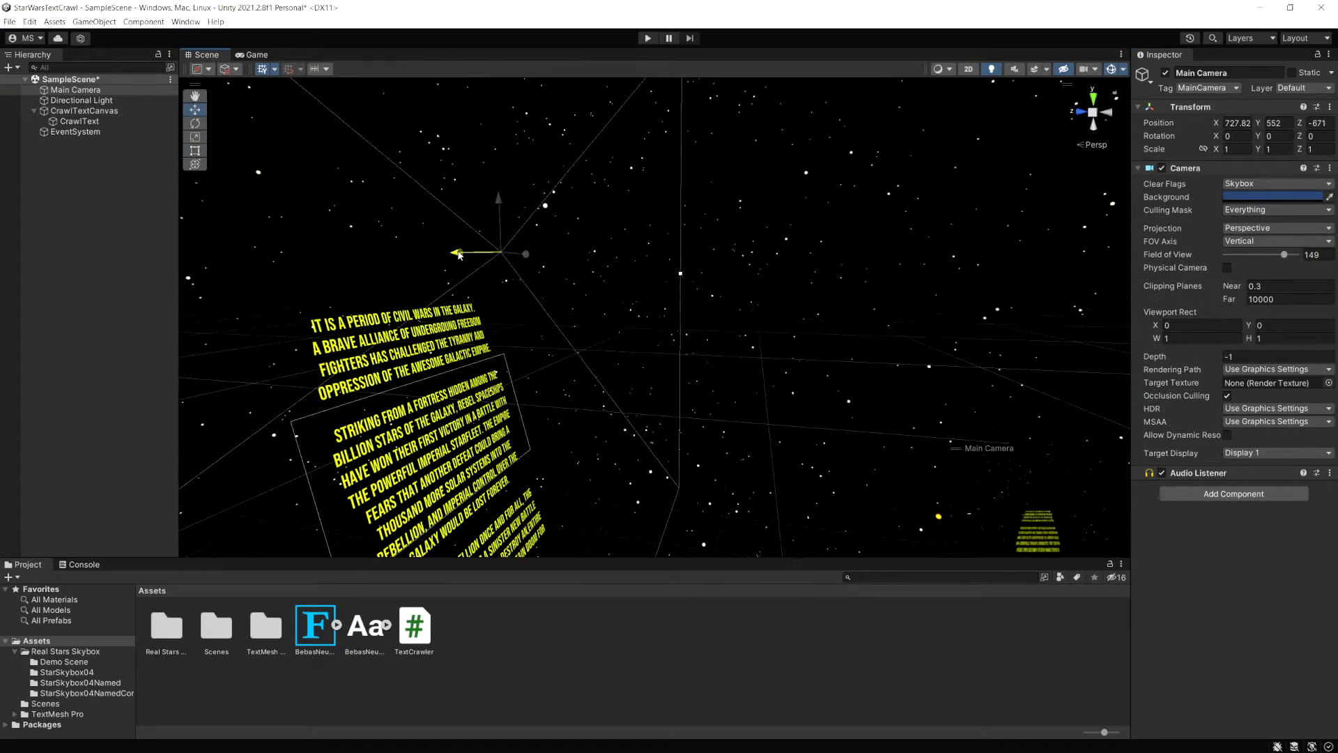
pyautogui.moveTo(423, 255); pyautogui.dragTo(402, 254)
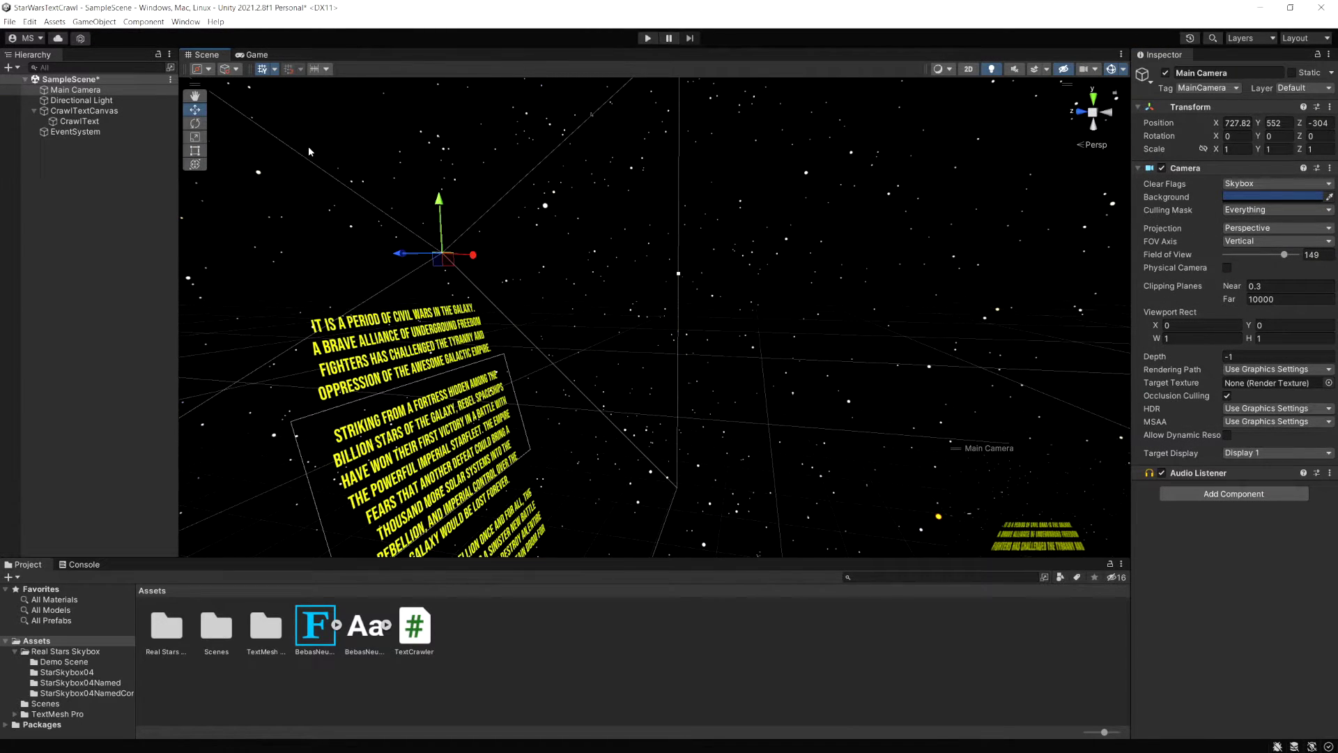
pyautogui.click(255, 55)
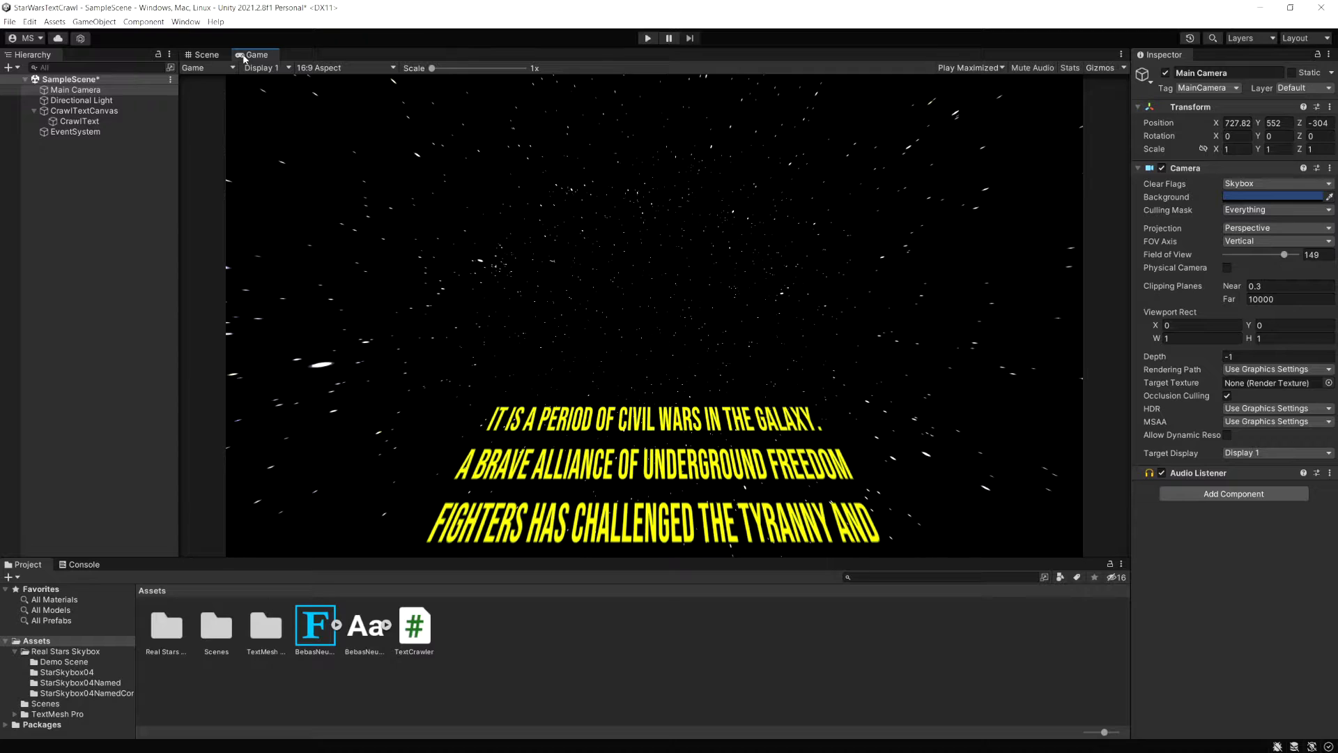
pyautogui.click(206, 54)
# Step: Push Main Camera further in to Z -220, then play and stop the scene to check framing
pyautogui.moveTo(407, 260); pyautogui.dragTo(394, 257)
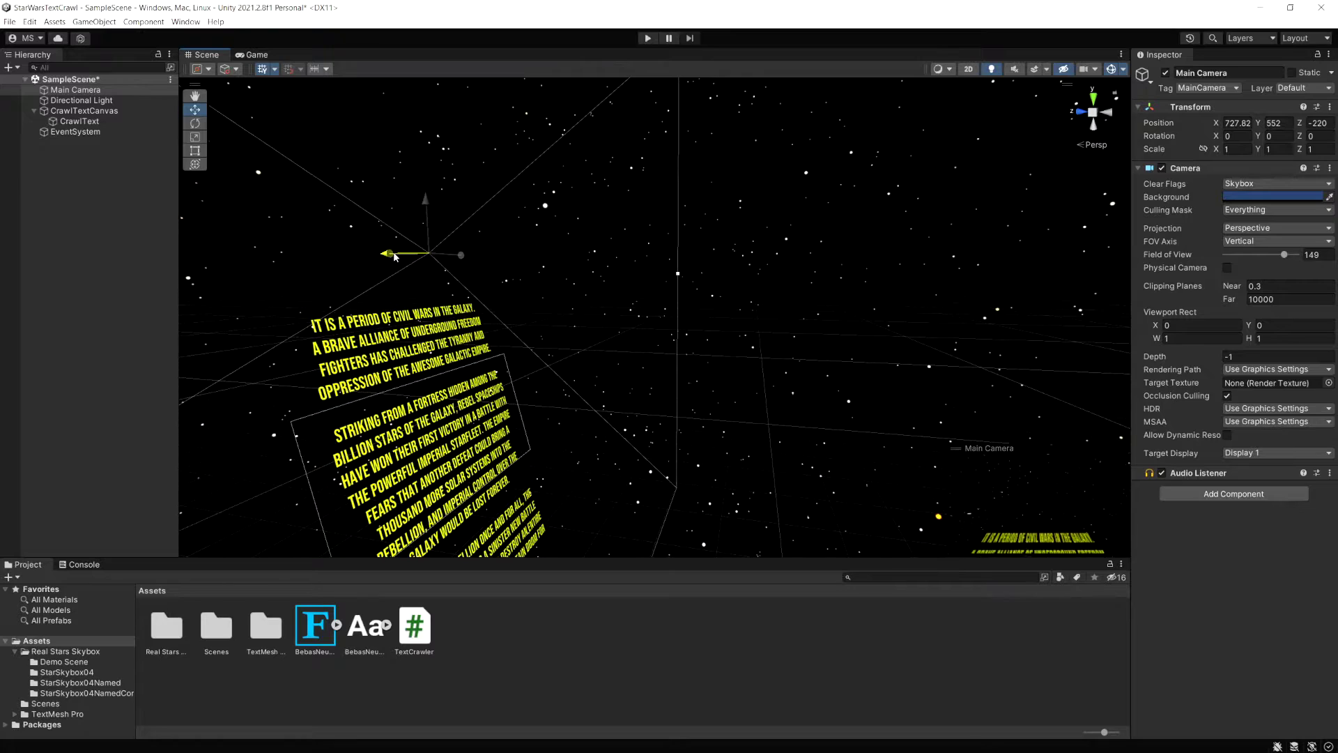
pyautogui.click(252, 56)
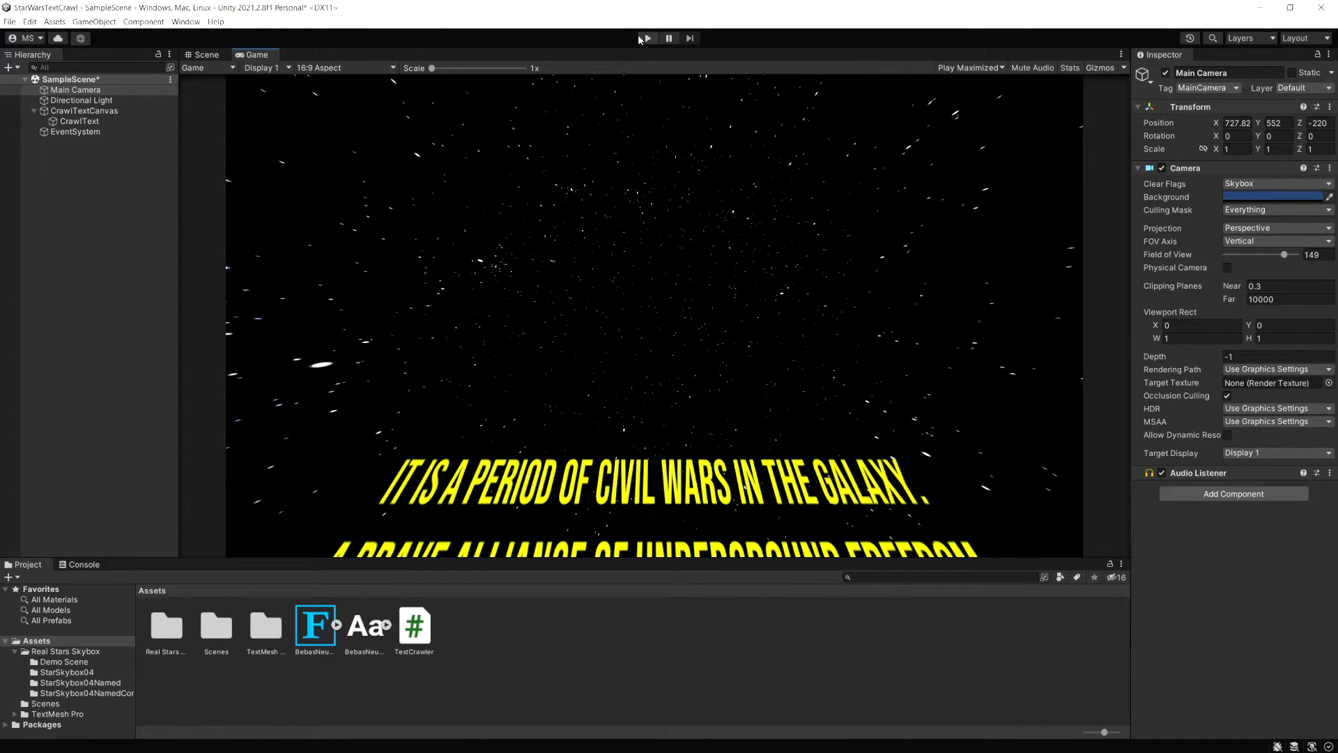
pyautogui.click(646, 38)
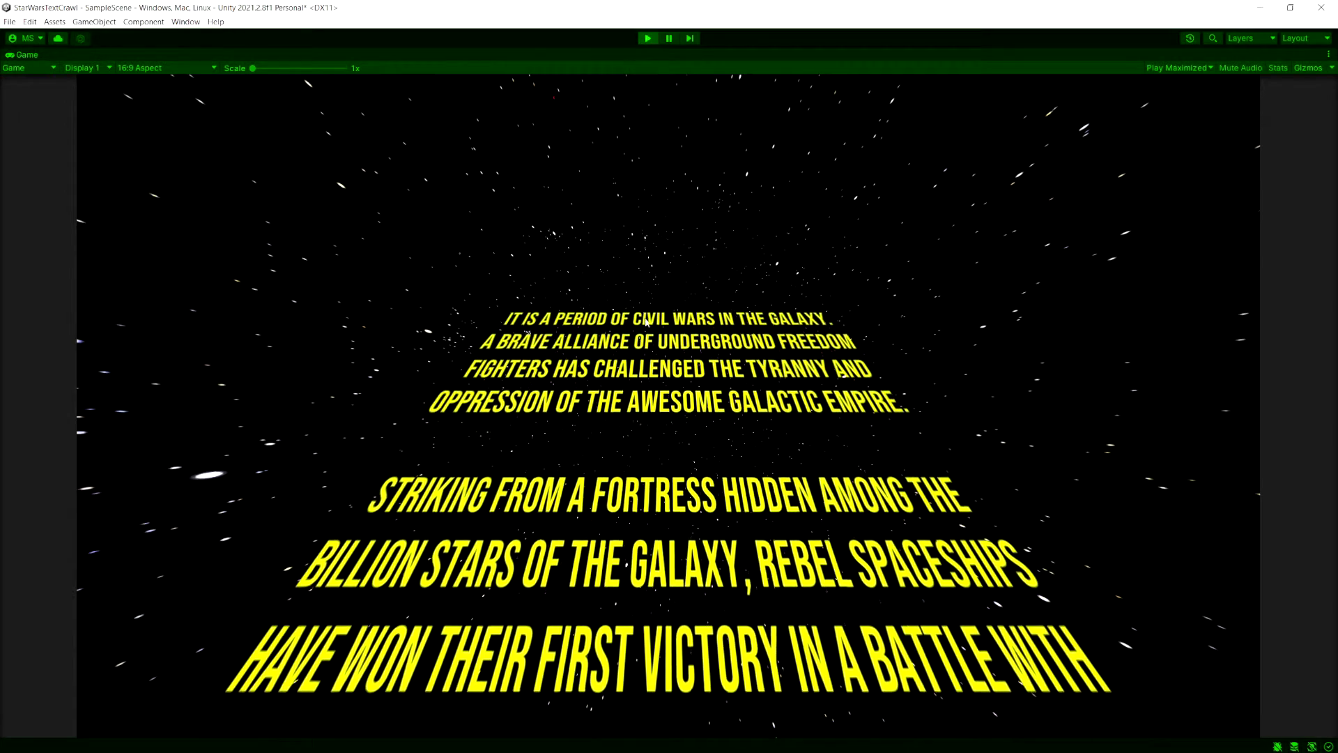
pyautogui.click(648, 39)
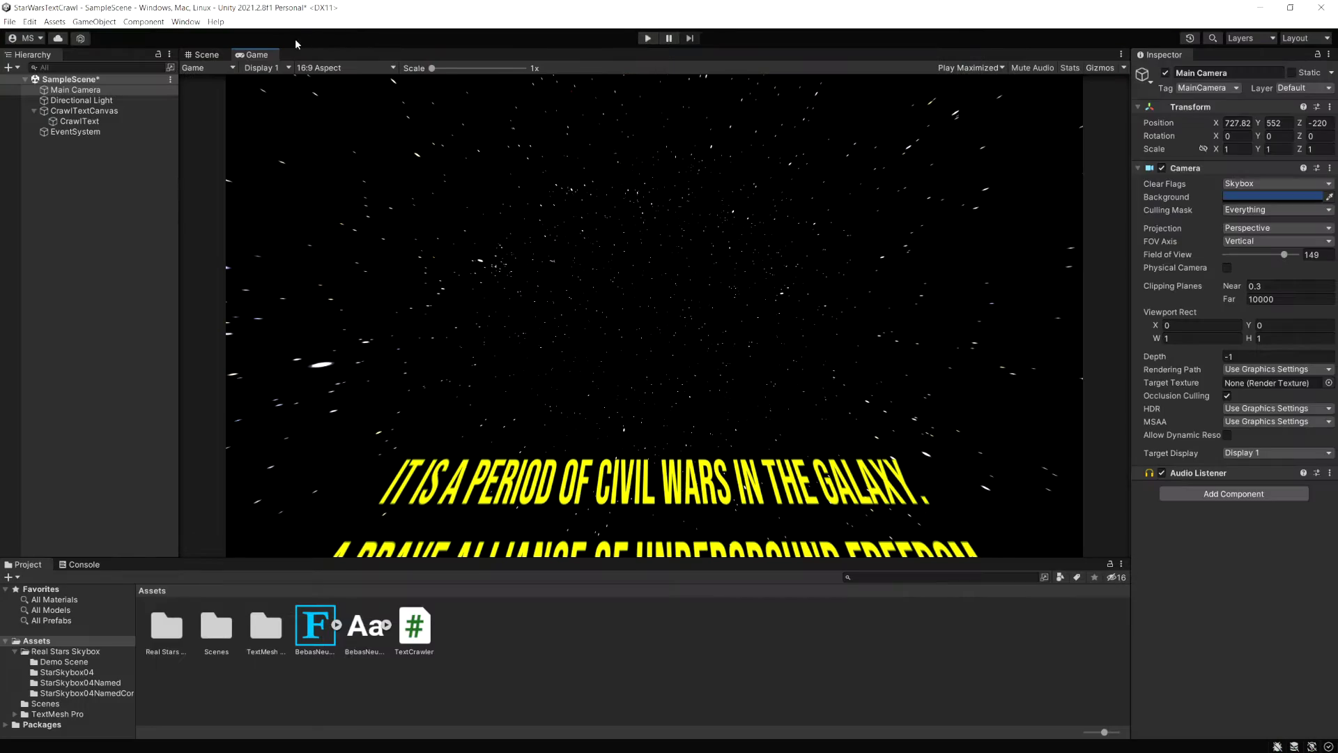
# Step: Switch the Game view's play mode from Play Maximized to Play Focused
pyautogui.click(972, 67)
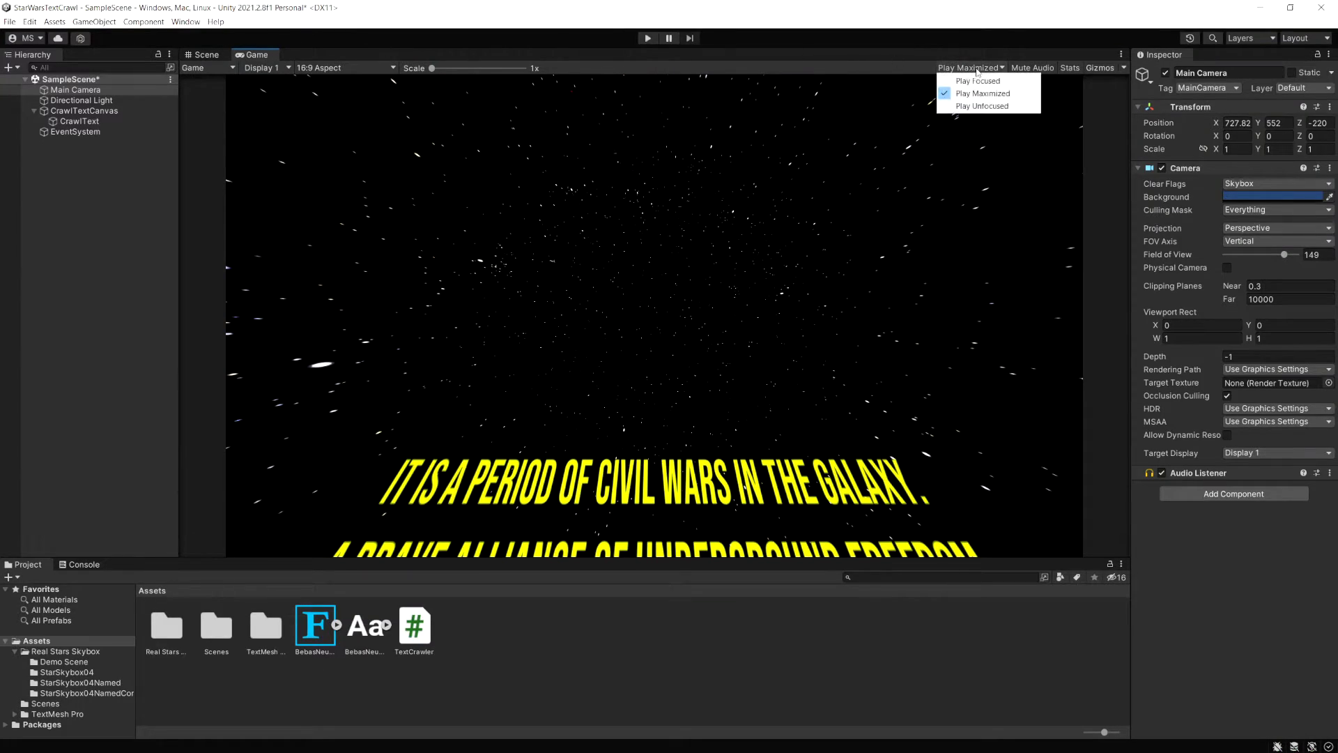
pyautogui.click(983, 78)
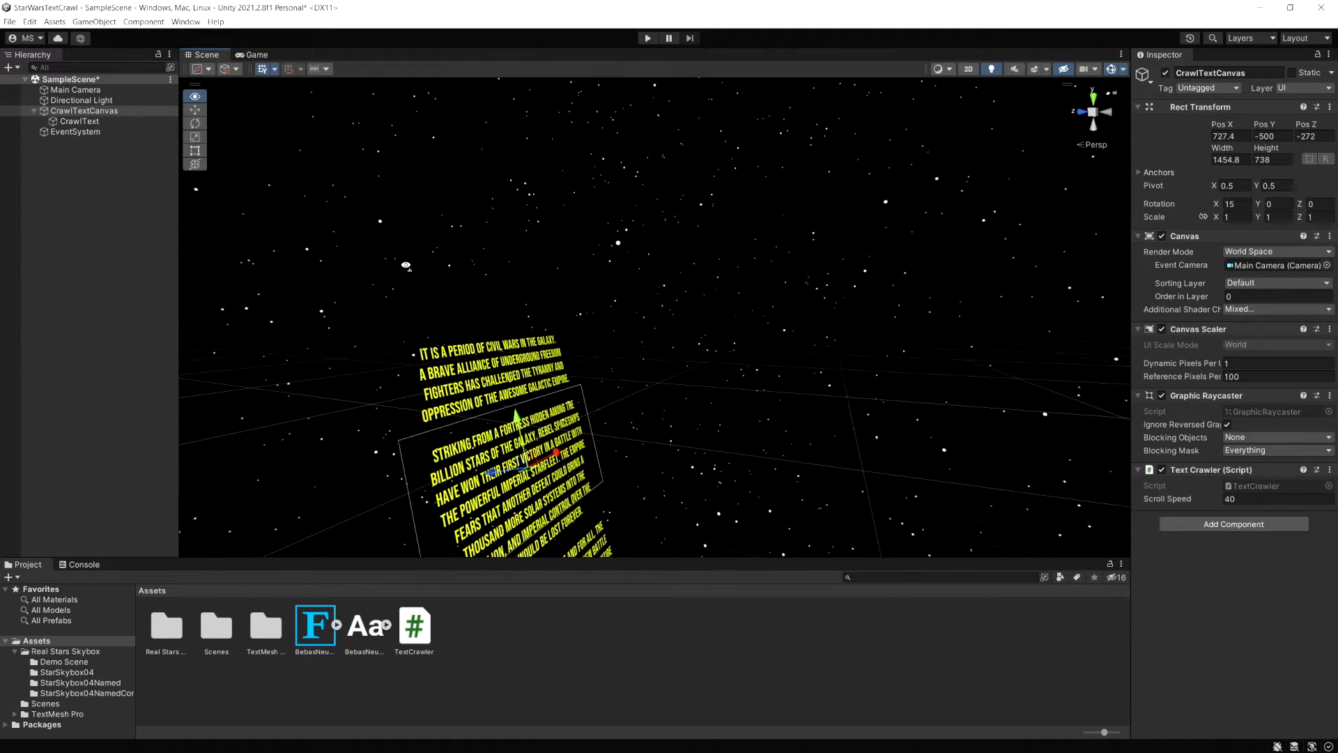
pyautogui.keyDown('alt'); pyautogui.moveTo(405, 265); pyautogui.dragTo(410, 267); pyautogui.keyUp('alt')
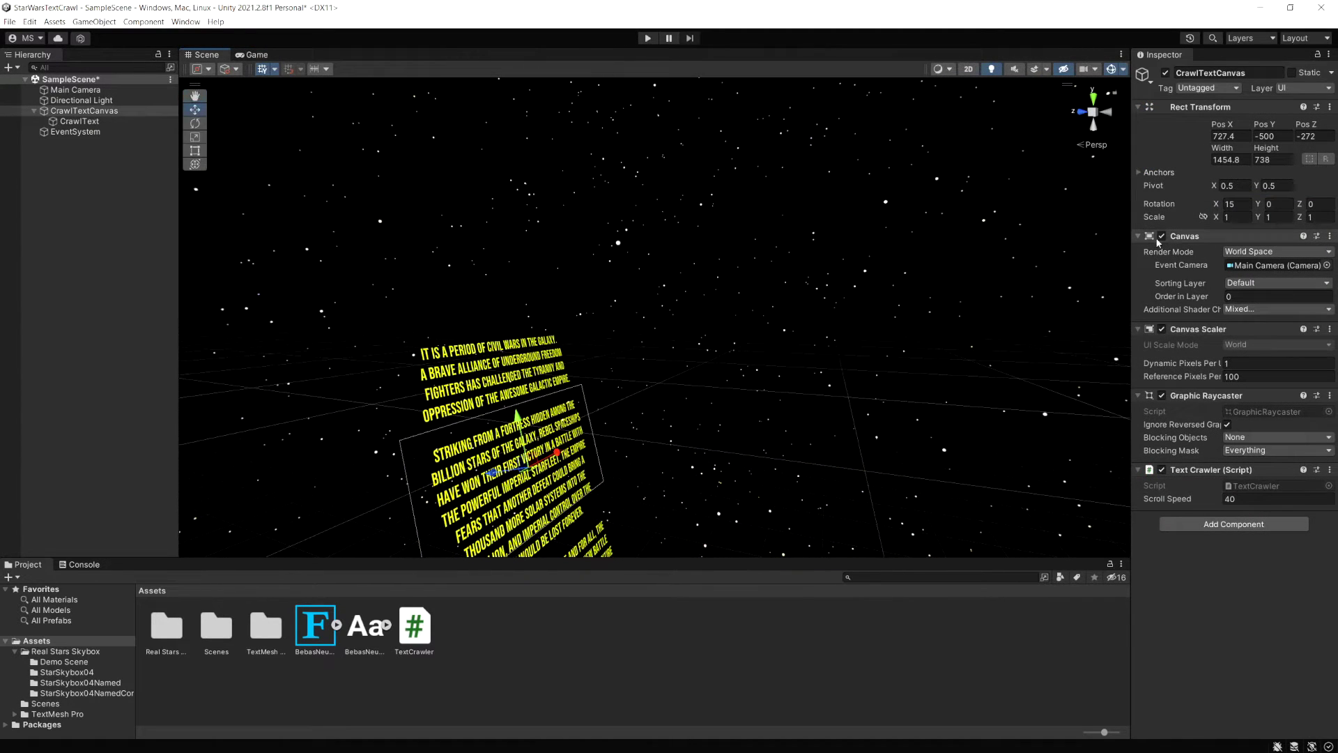
# Step: Lower CrawlTextCanvas Rotation X to 12° and test-run the scene in the docked view
pyautogui.moveTo(1216, 205); pyautogui.dragTo(1173, 205)
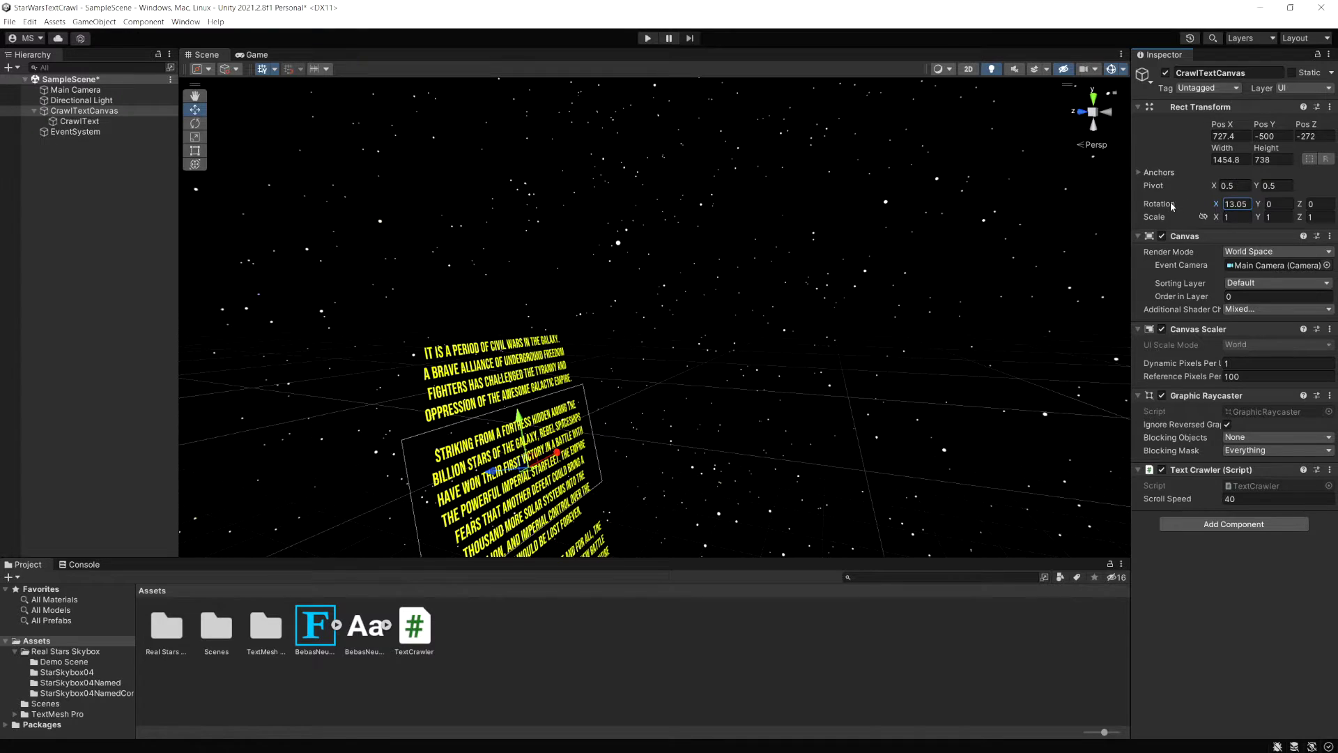
pyautogui.write('12')
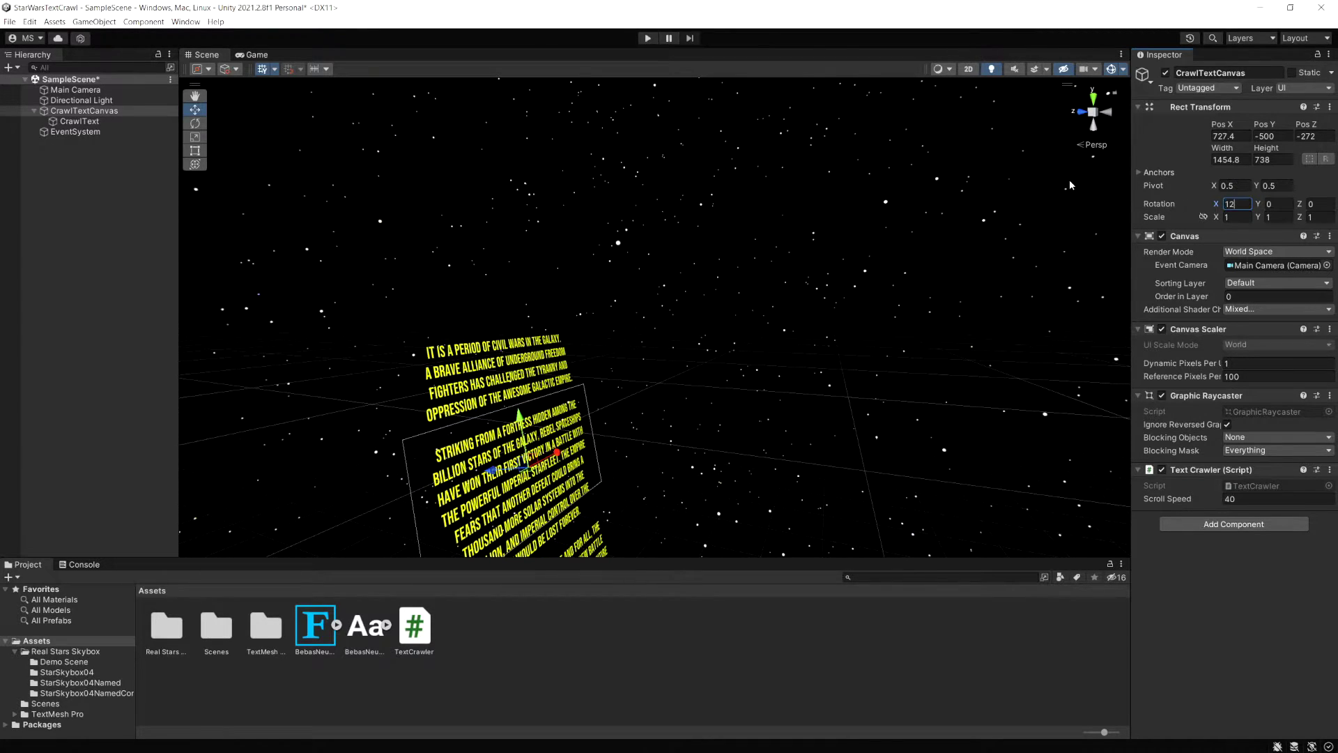
pyautogui.click(647, 39)
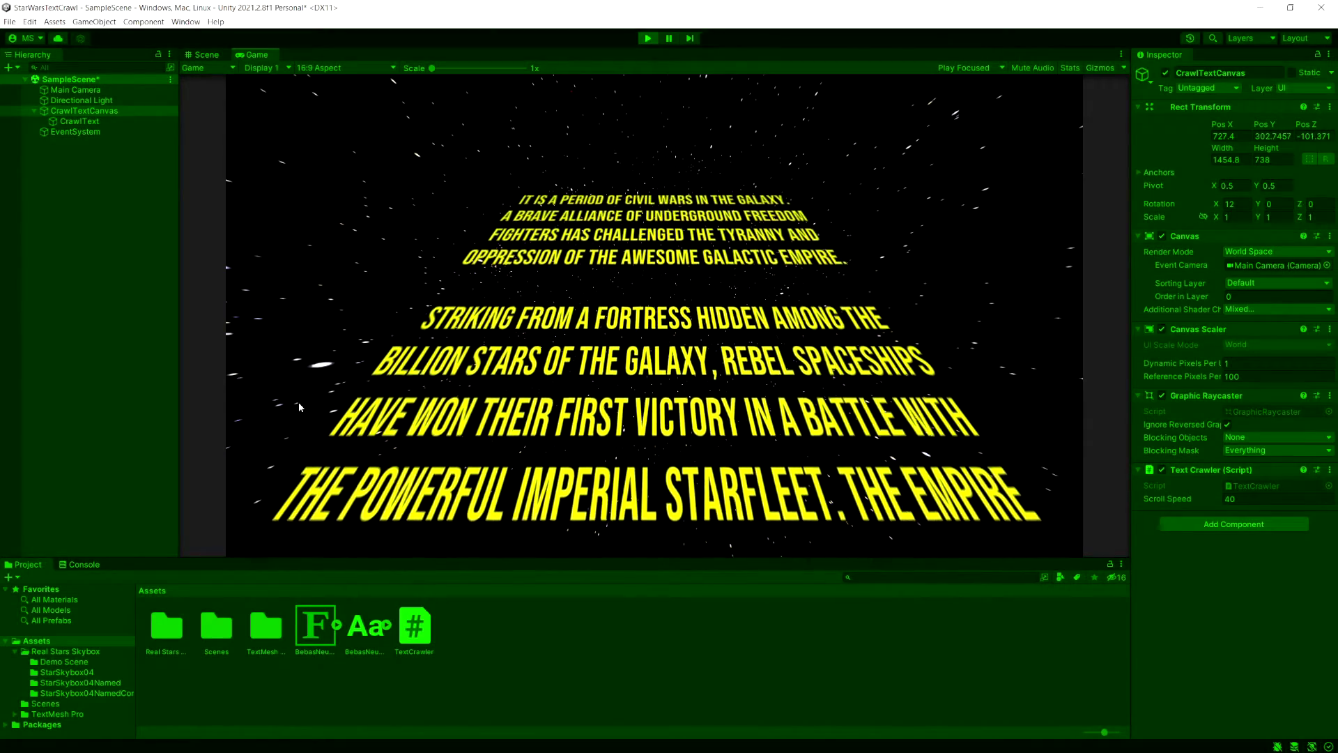
pyautogui.click(649, 38)
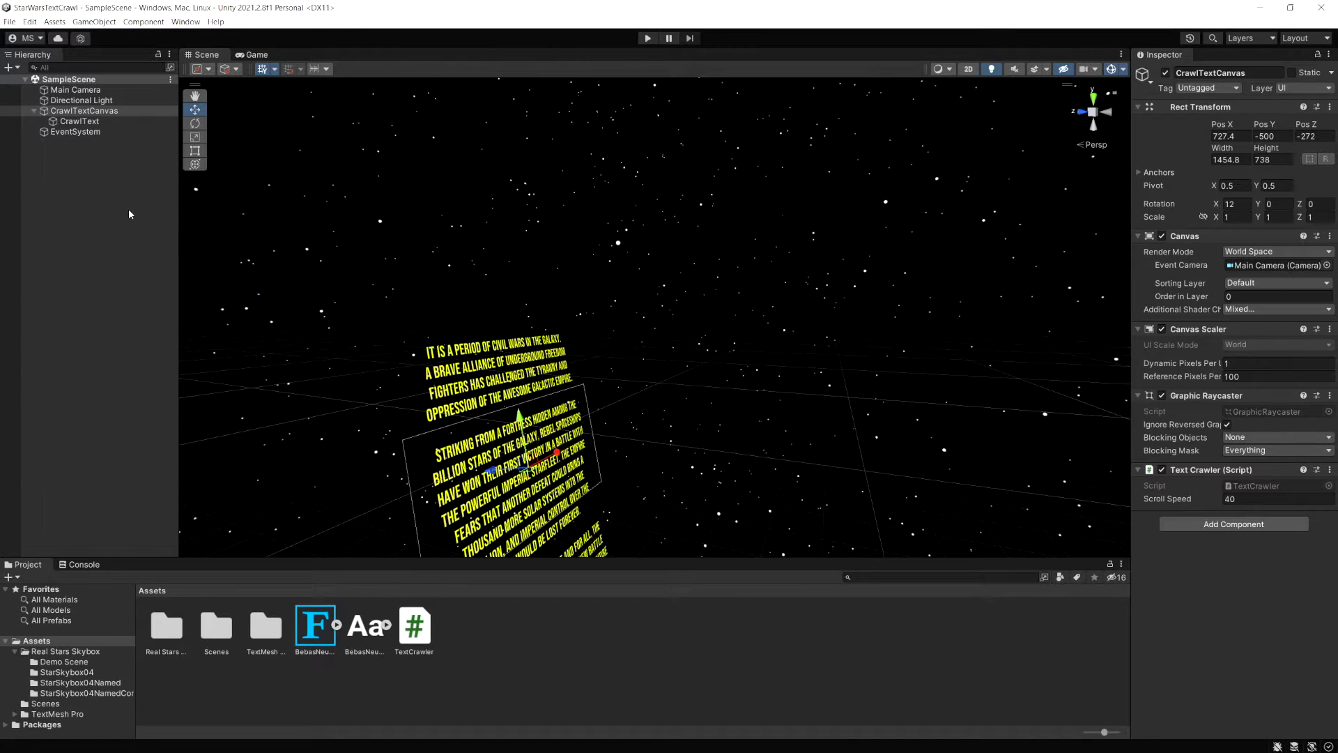
# Step: Create a new Camera from the Hierarchy context menu and name it BackgroundCamera
pyautogui.click(64, 176)
pyautogui.rightClick(64, 177)
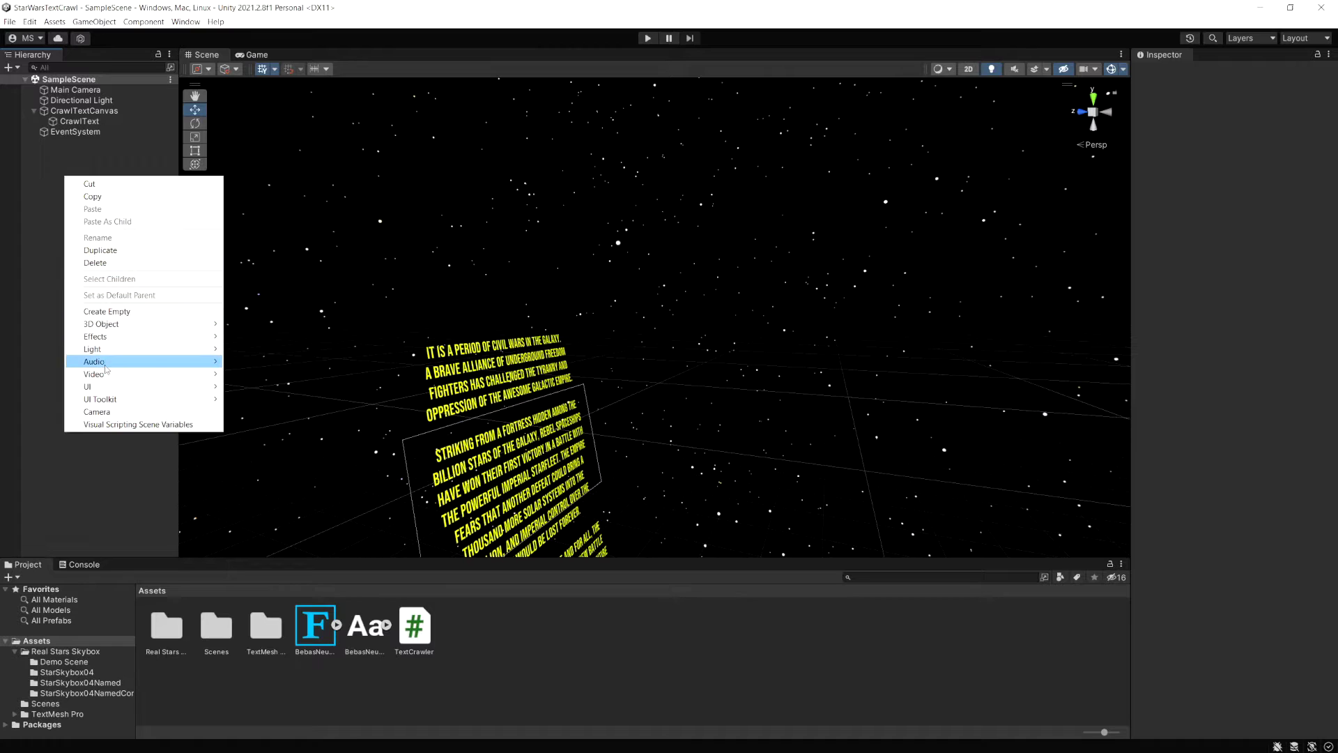
pyautogui.click(96, 412)
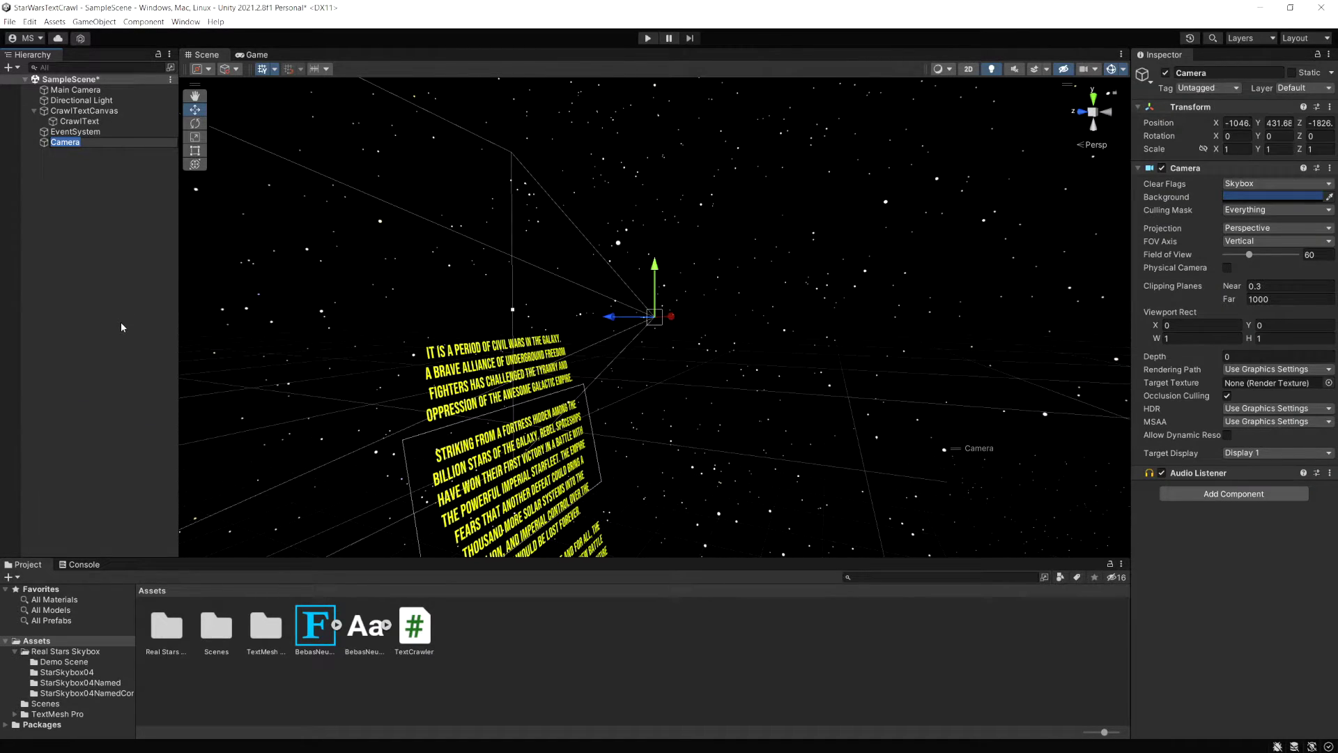
pyautogui.write('BackgroundCamera')
pyautogui.press('Return')
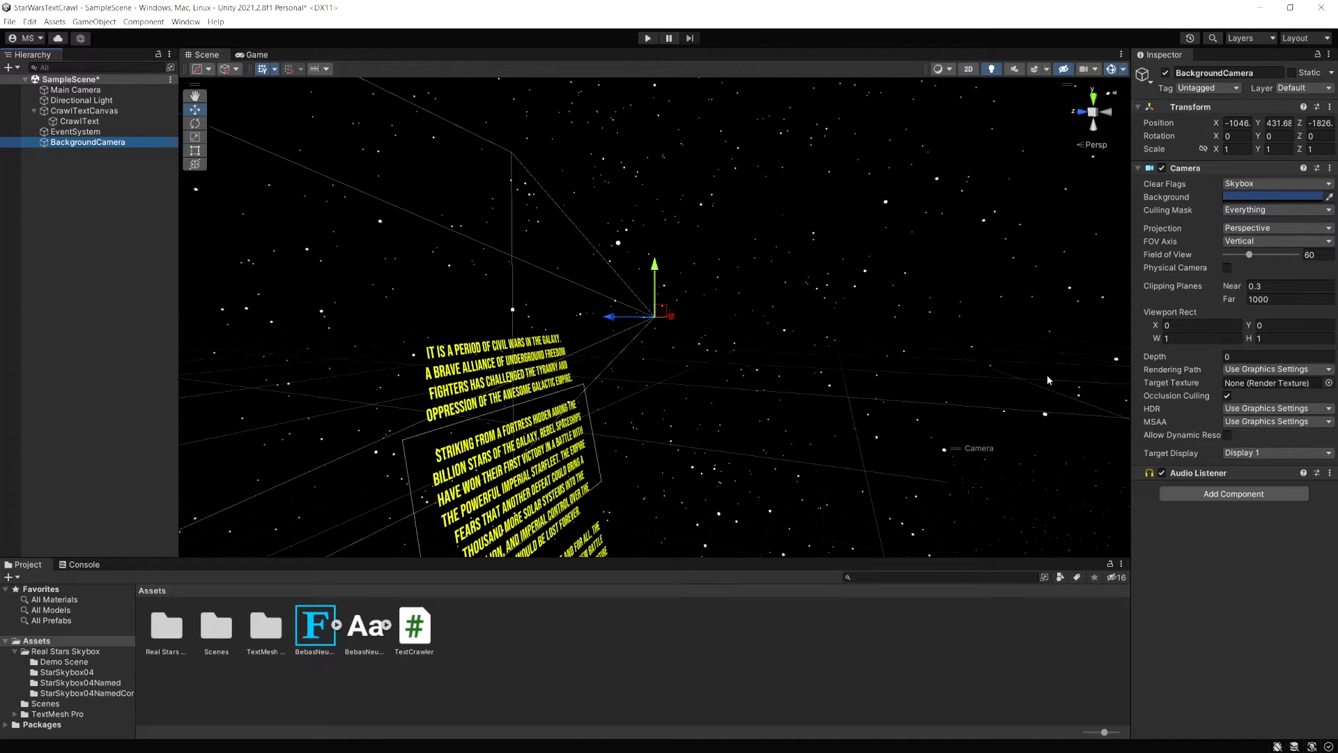
# Step: Set BackgroundCamera's Depth to -2, below Main Camera's -1, then reselect Main Camera
pyautogui.click(75, 90)
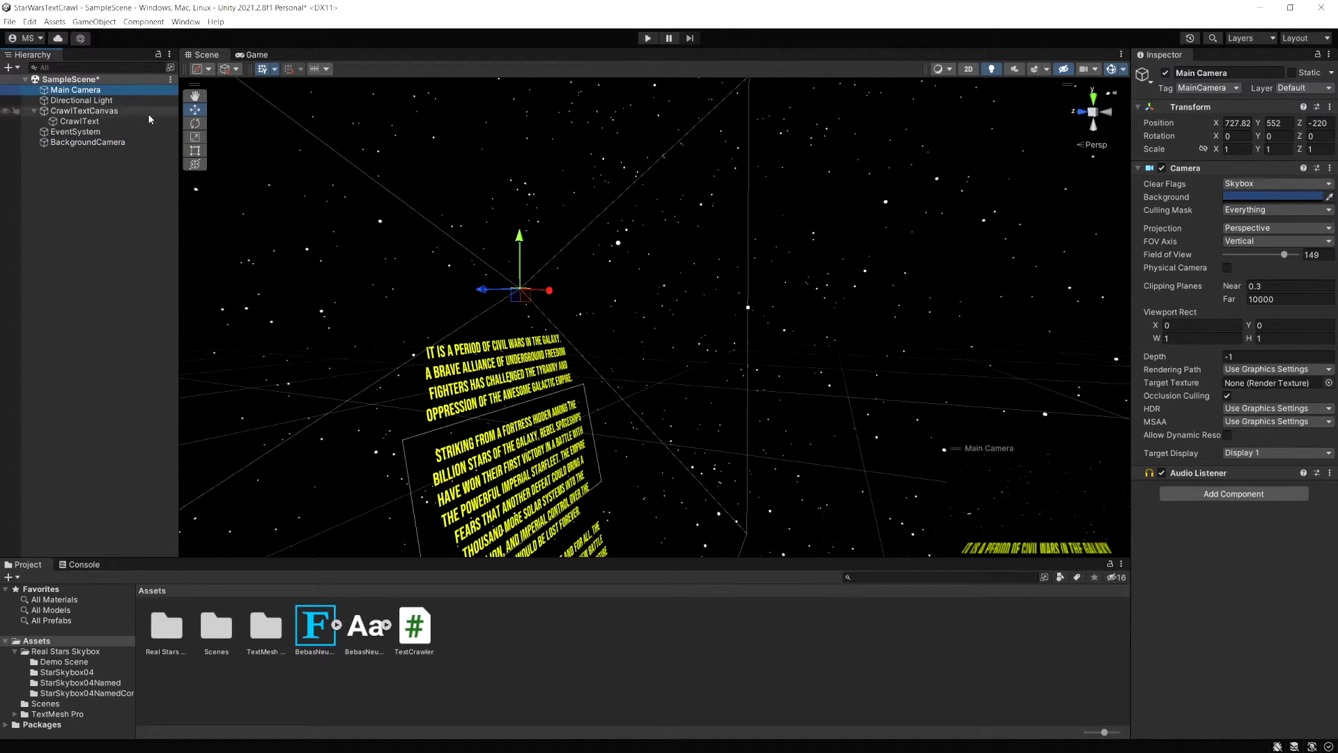
pyautogui.click(88, 142)
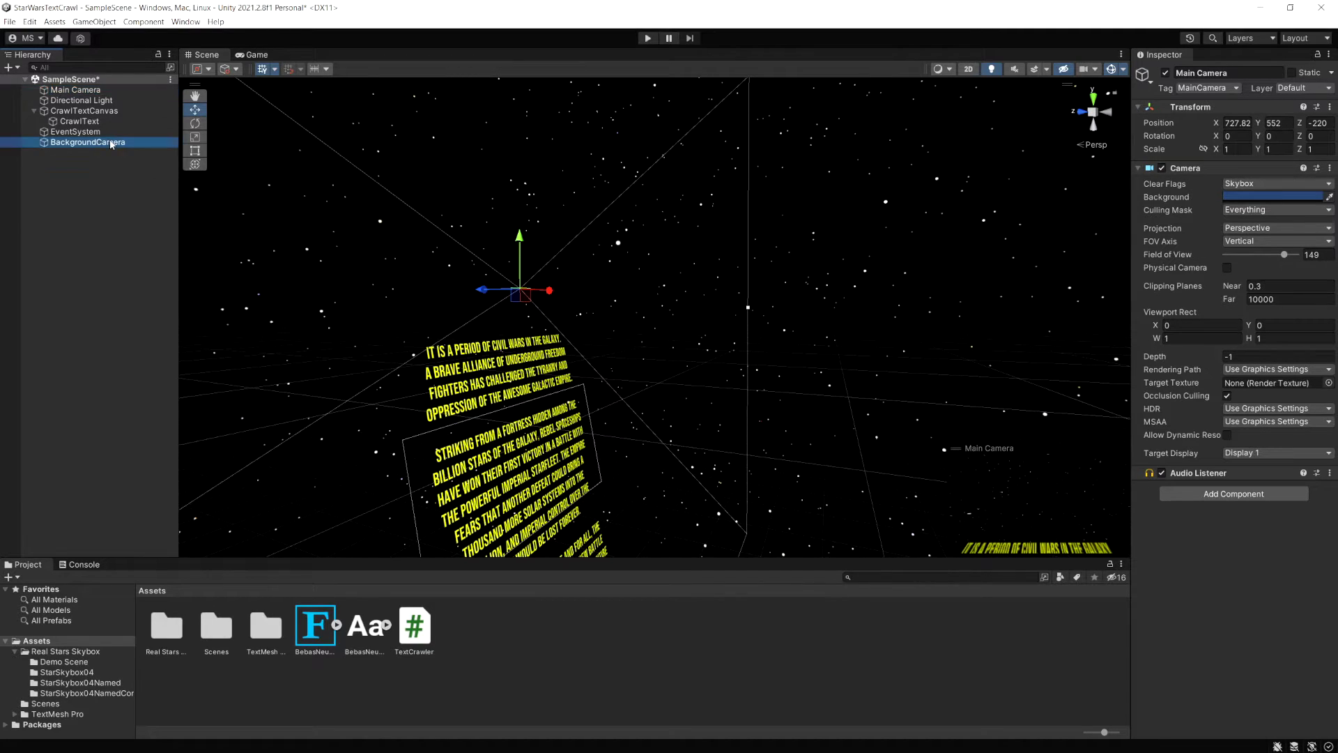
pyautogui.click(1258, 354)
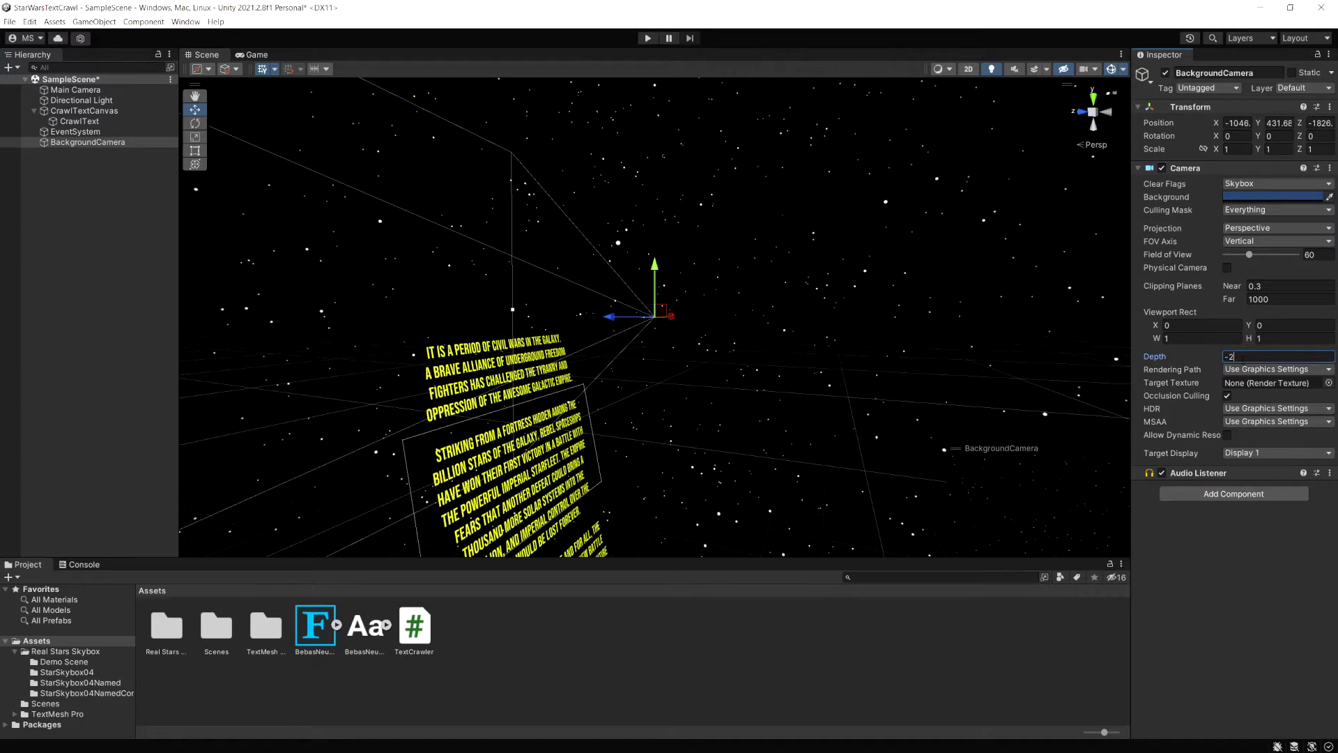
pyautogui.press('Tab')
pyautogui.click(76, 90)
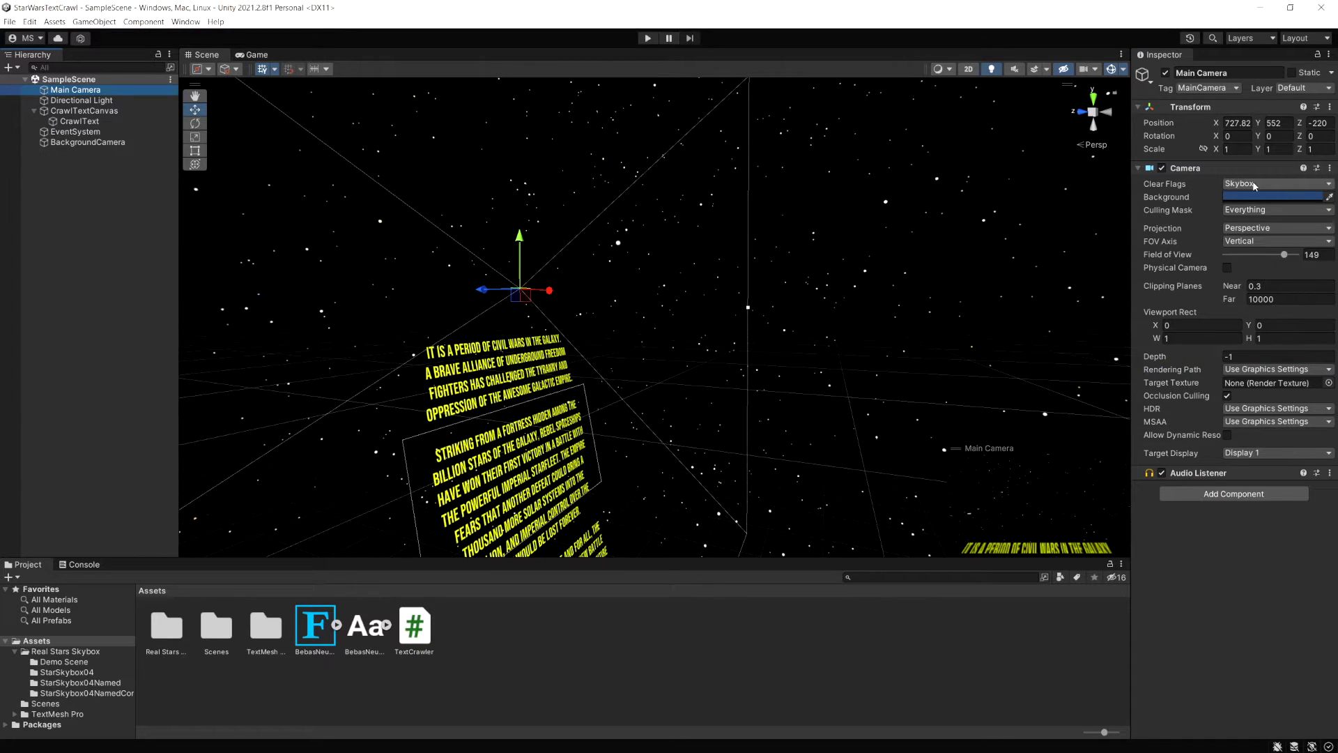
# Step: Test-play both cameras, then set Main Camera's Clear Flags to Depth only and play again
pyautogui.click(649, 39)
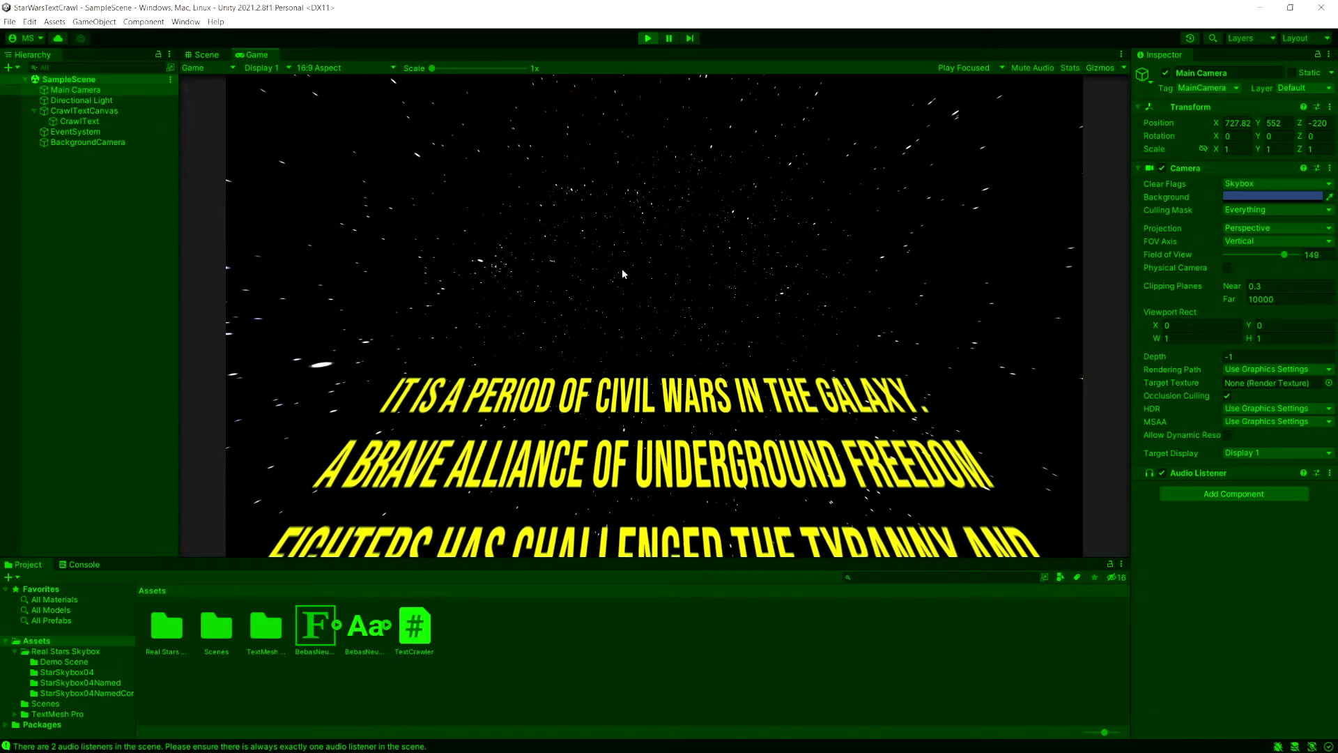
pyautogui.click(648, 38)
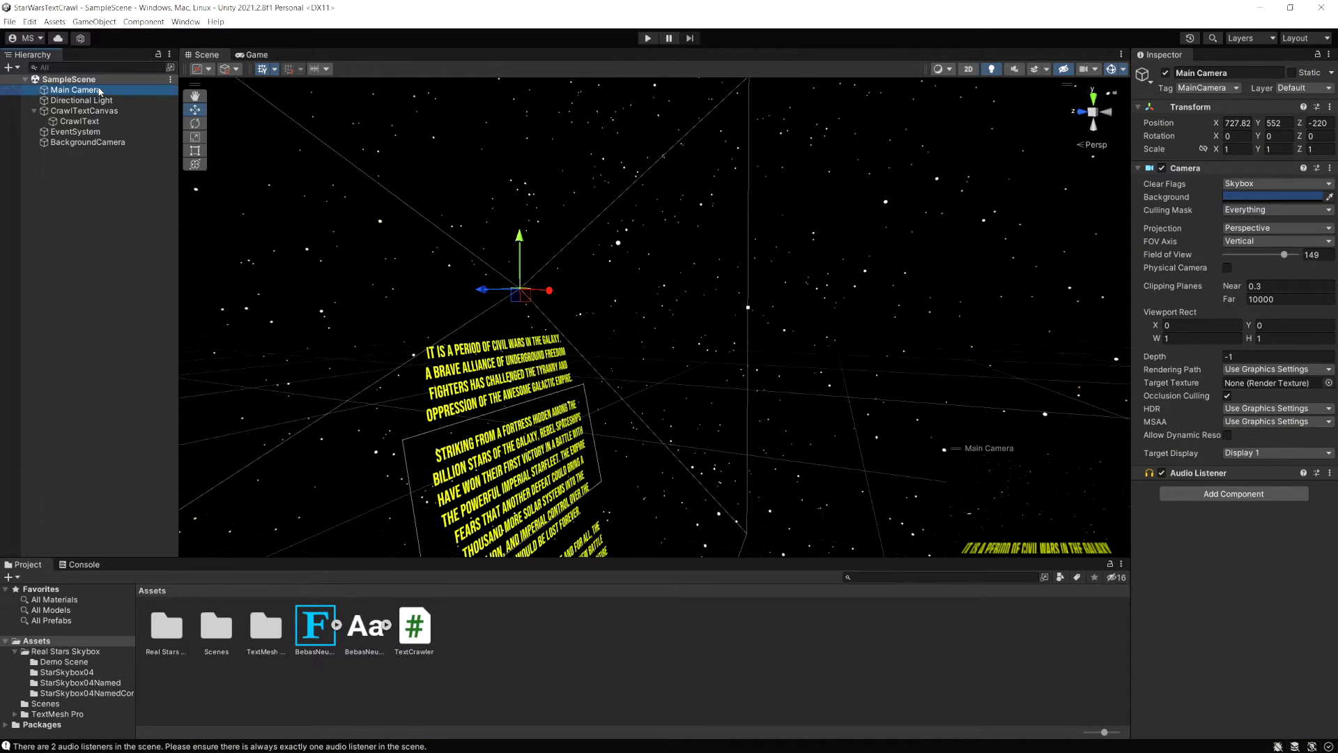
pyautogui.click(1245, 184)
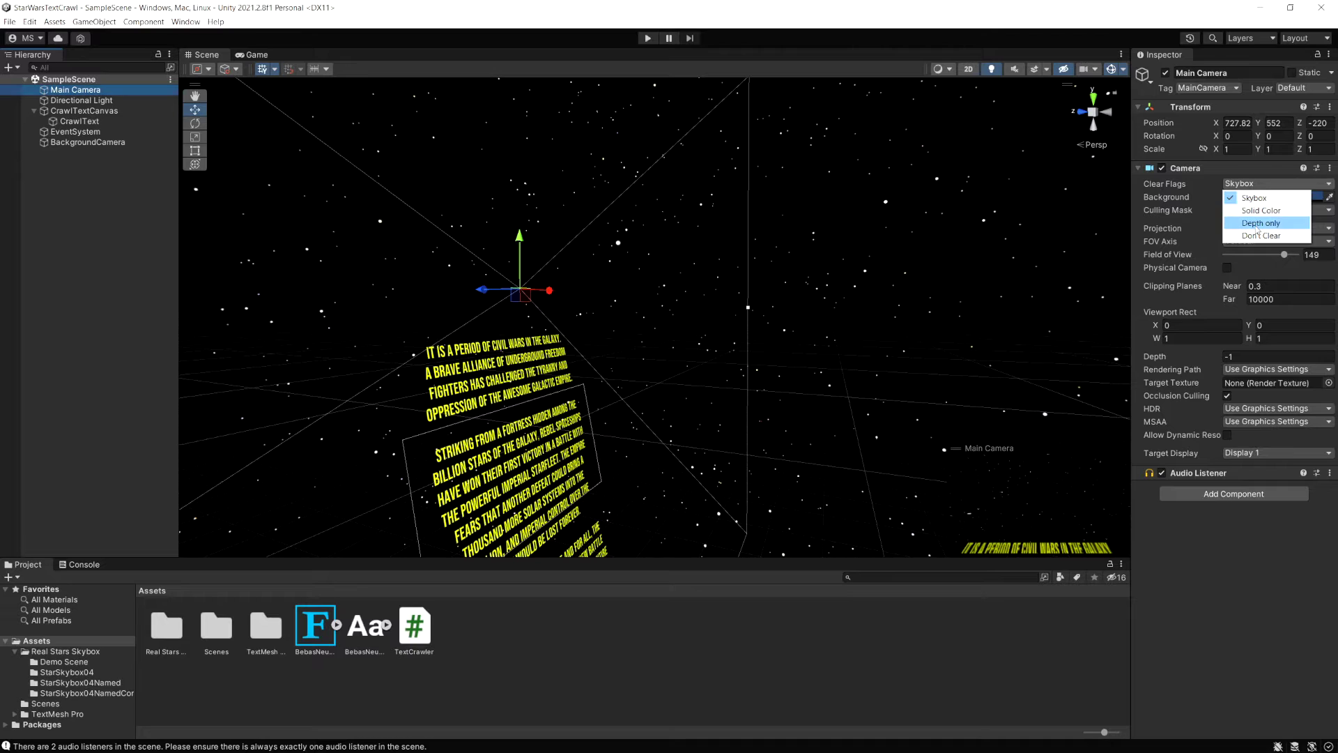
pyautogui.click(1258, 225)
pyautogui.click(649, 39)
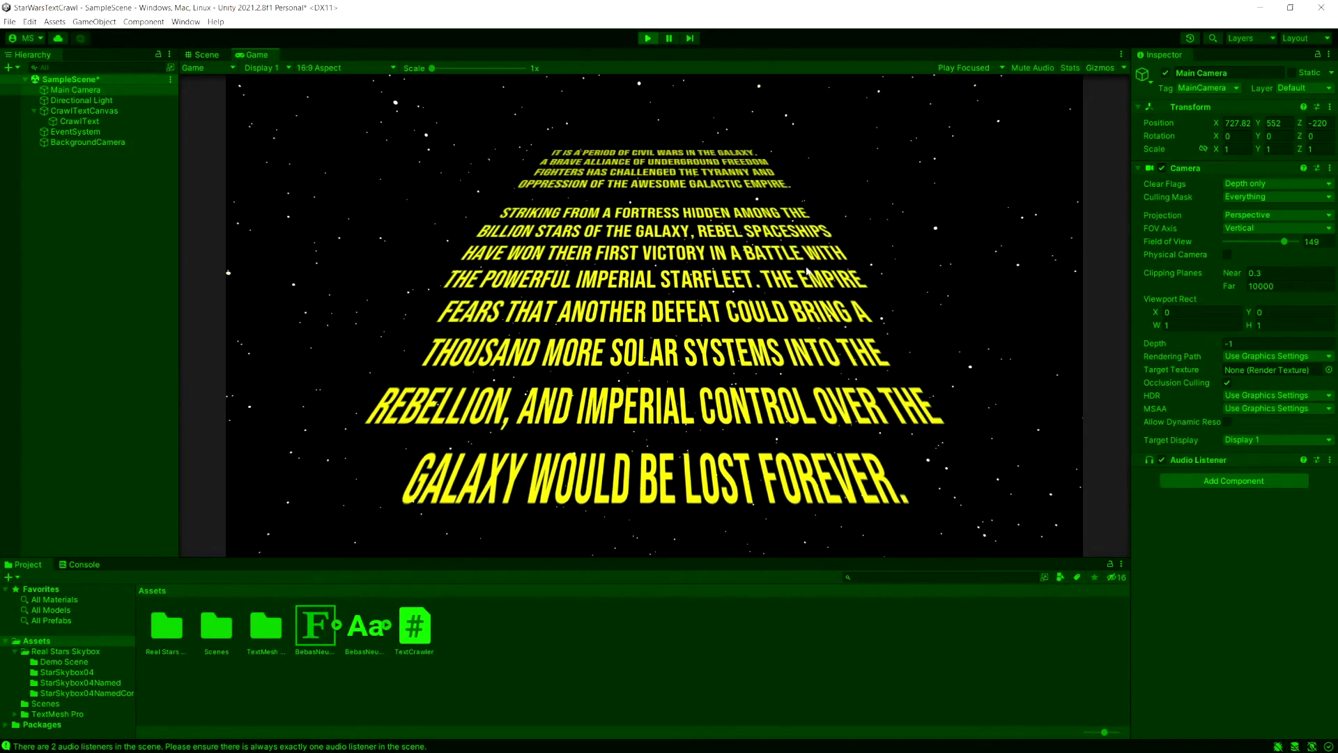
# Step: Stop playback, switch the play mode back to Play Maximized, and run the crawl again
pyautogui.click(647, 39)
pyautogui.click(968, 68)
pyautogui.click(973, 93)
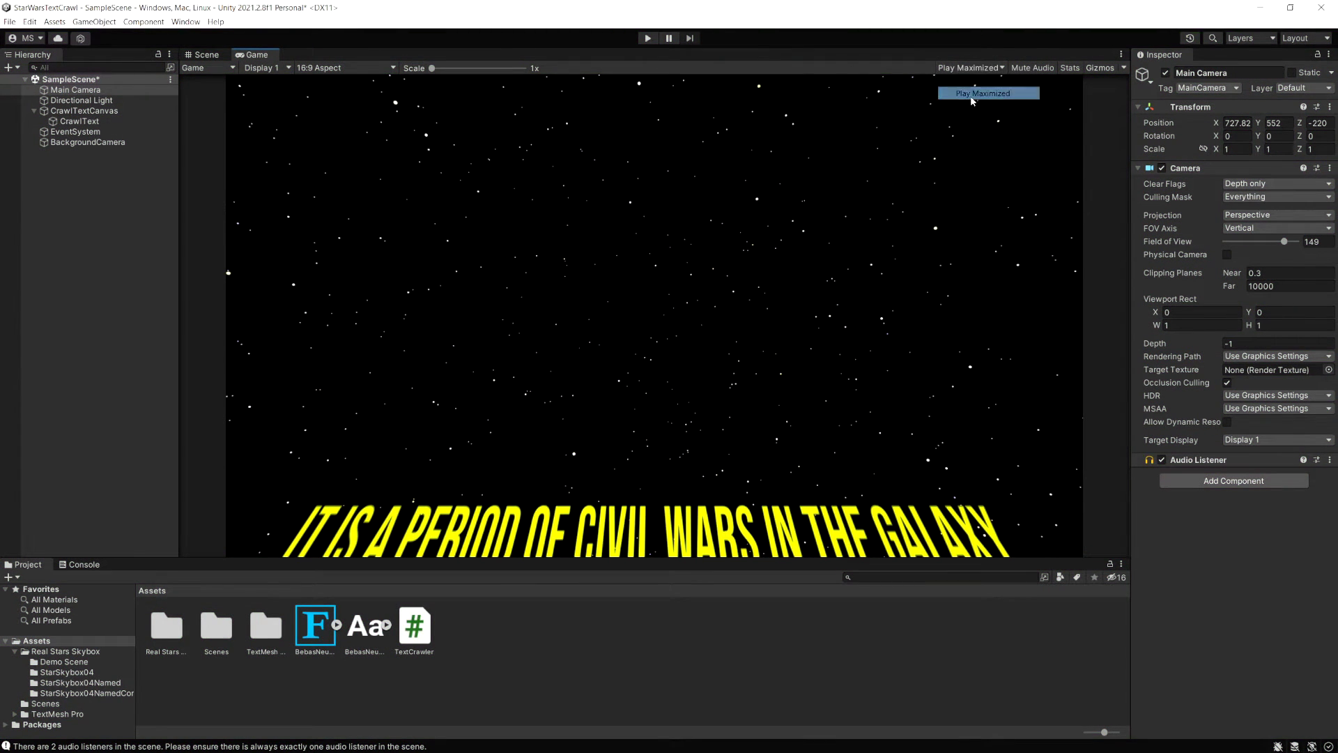
pyautogui.click(643, 41)
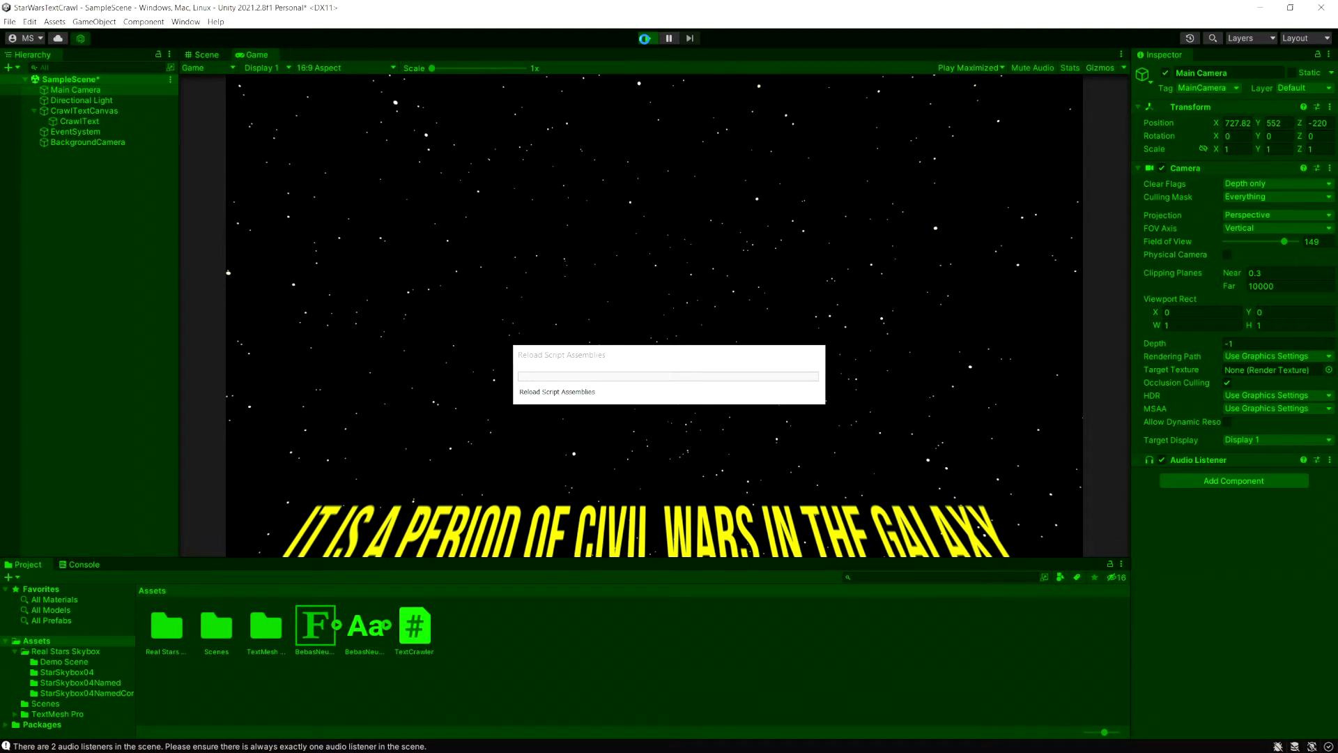